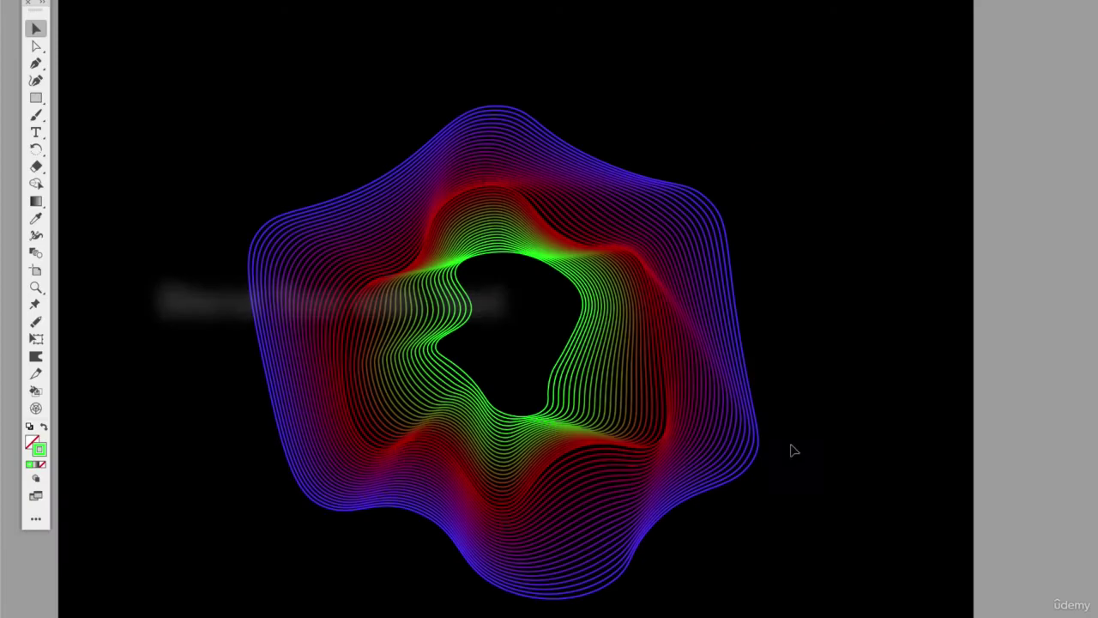
# Select the wavy line blend and shift it slightly to the left
pyautogui.click(717, 386)
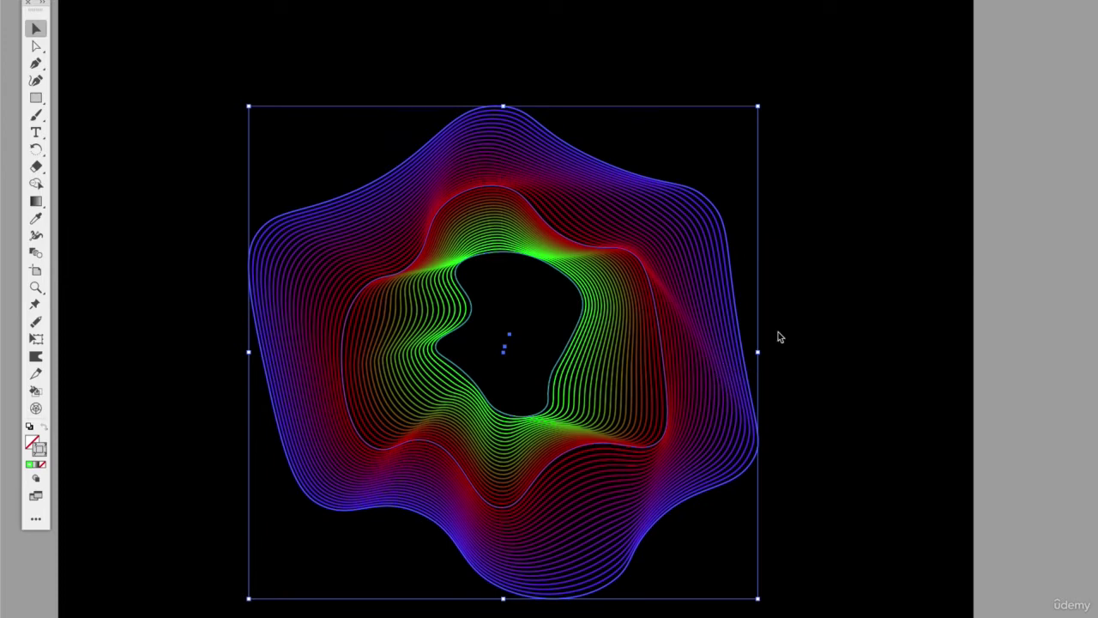
pyautogui.moveTo(669, 250); pyautogui.dragTo(636, 259)
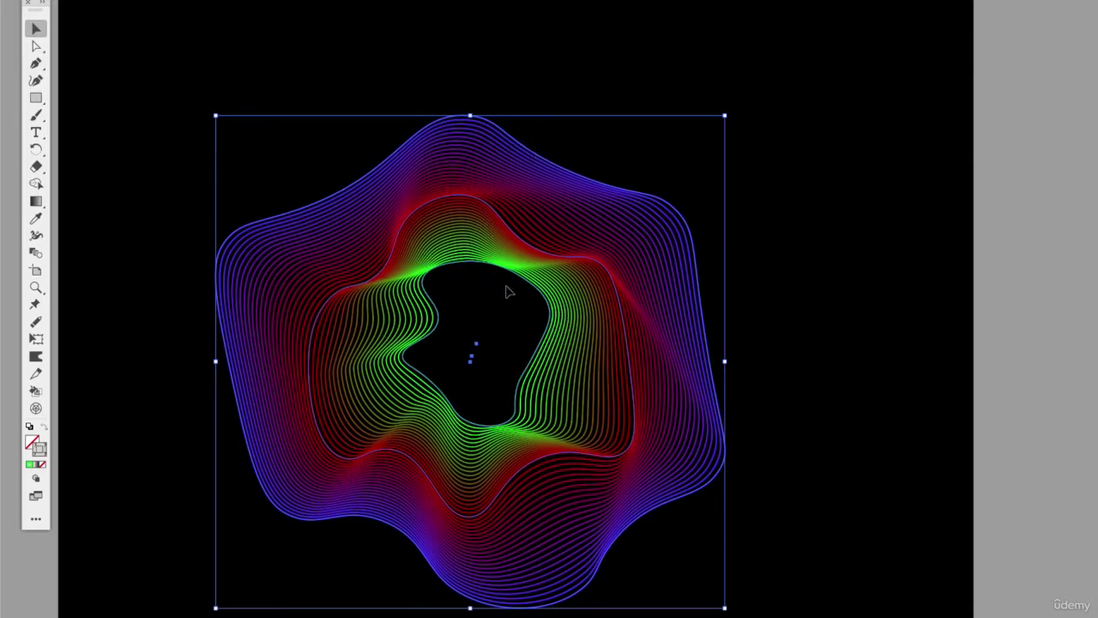
pyautogui.moveTo(490, 241); pyautogui.dragTo(478, 260)
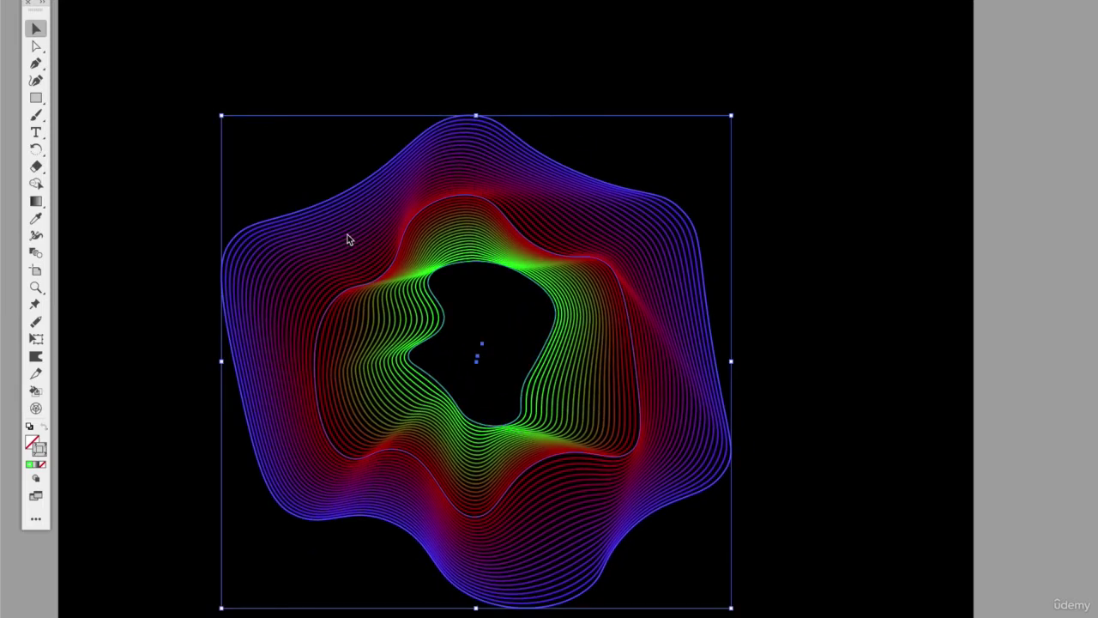
# Inspect the blend's anchor points and direction handles, then reselect the whole blend
pyautogui.click(36, 45)
pyautogui.click(321, 230)
pyautogui.click(331, 245)
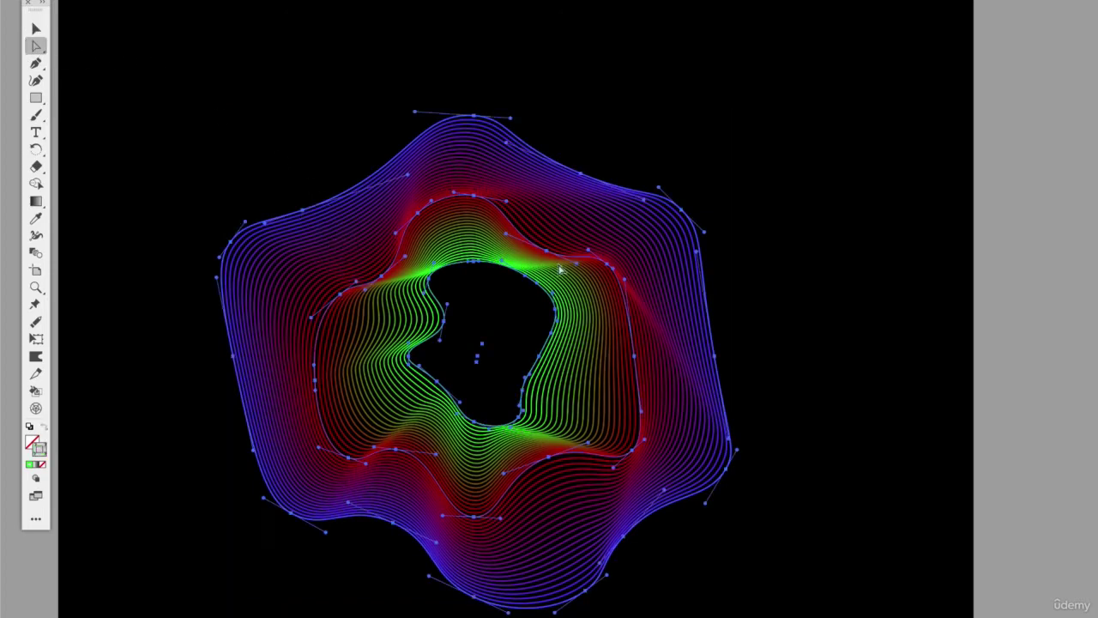
pyautogui.click(36, 28)
pyautogui.click(162, 54)
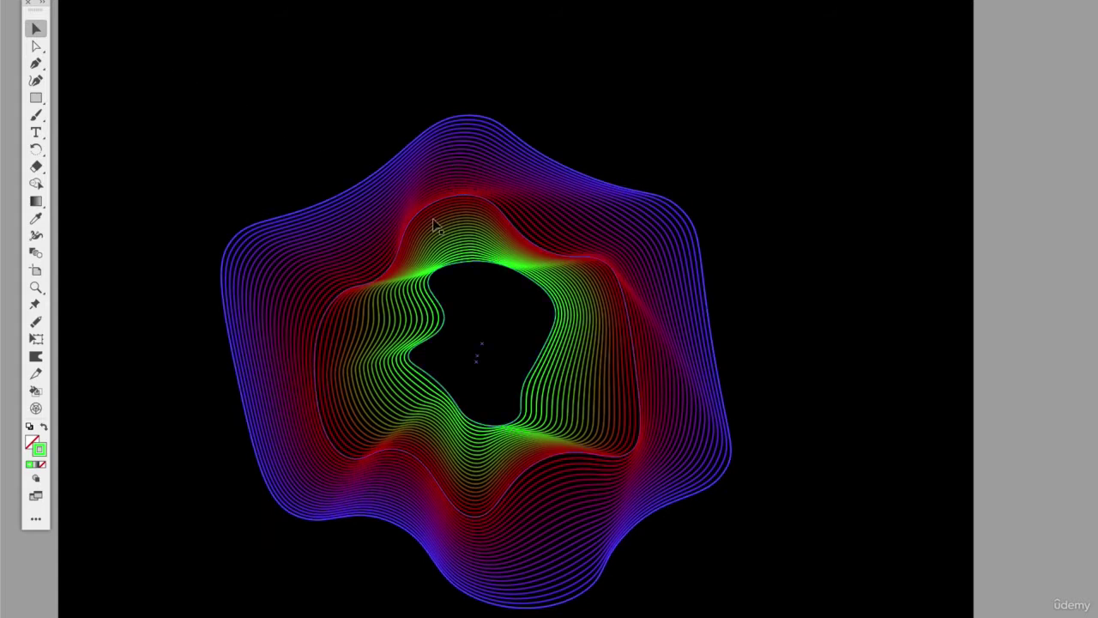
pyautogui.click(391, 237)
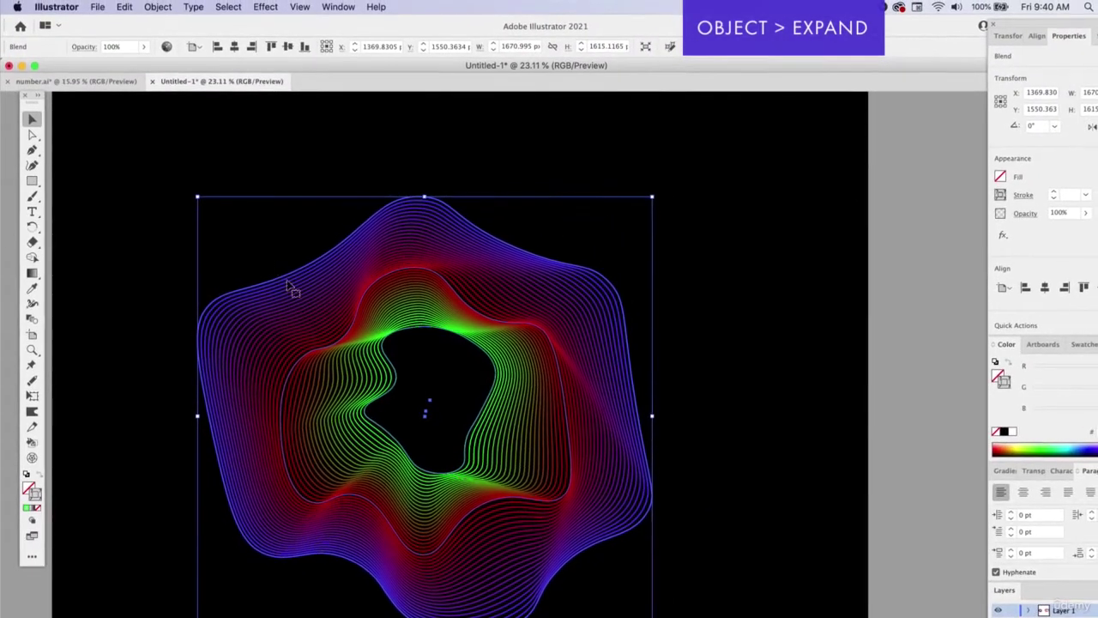
# Expand the wavy line blend with Object, Fill and Stroke checked
pyautogui.click(159, 7)
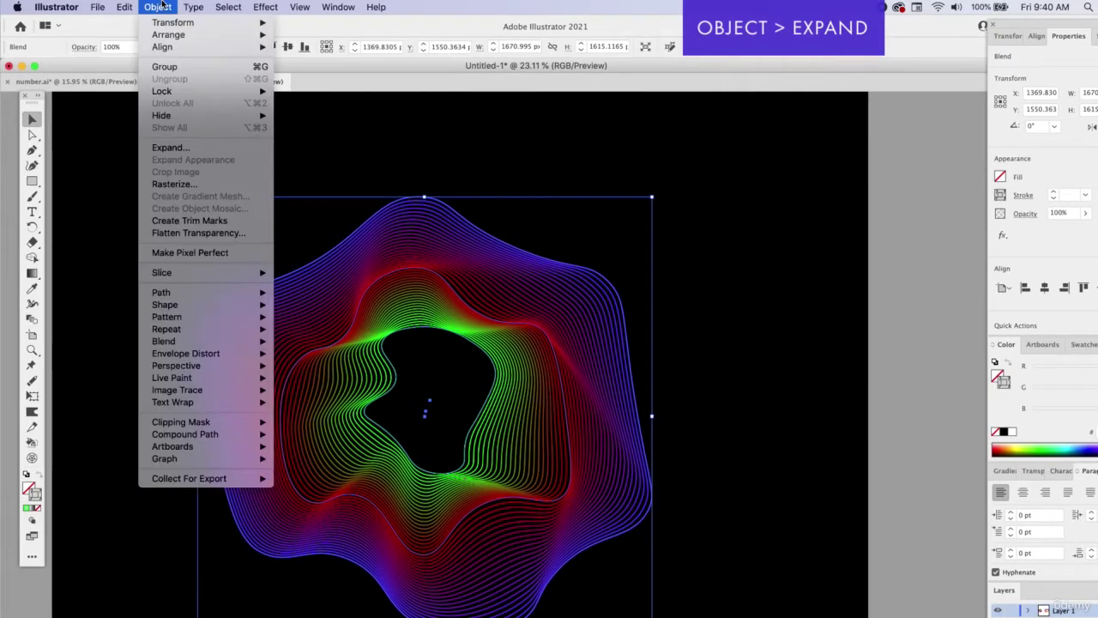
pyautogui.click(189, 154)
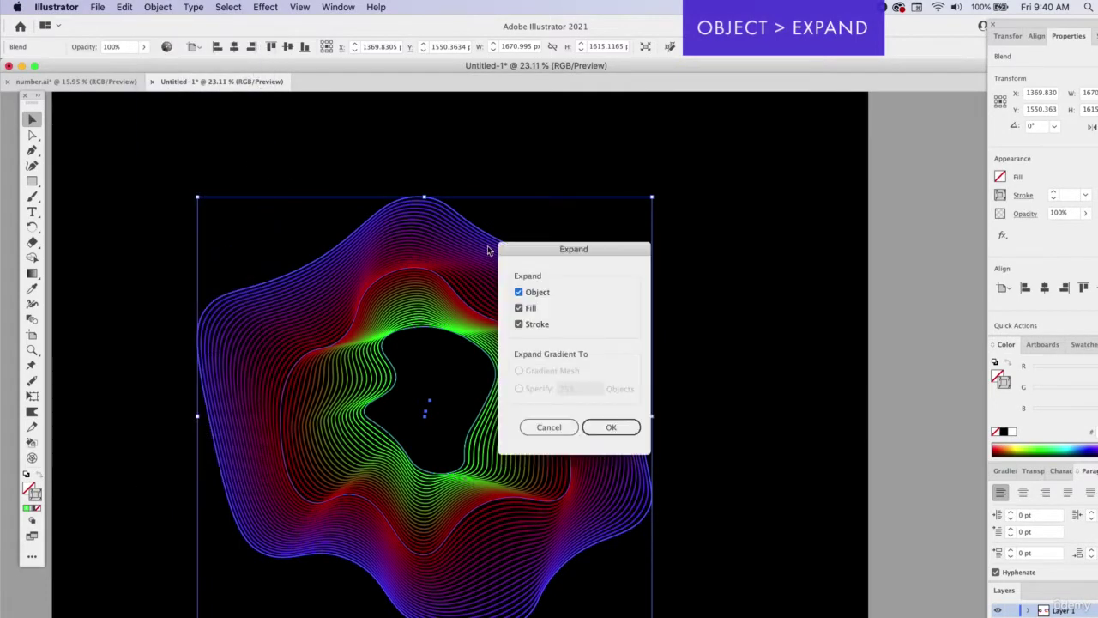
pyautogui.moveTo(529, 254); pyautogui.dragTo(643, 149)
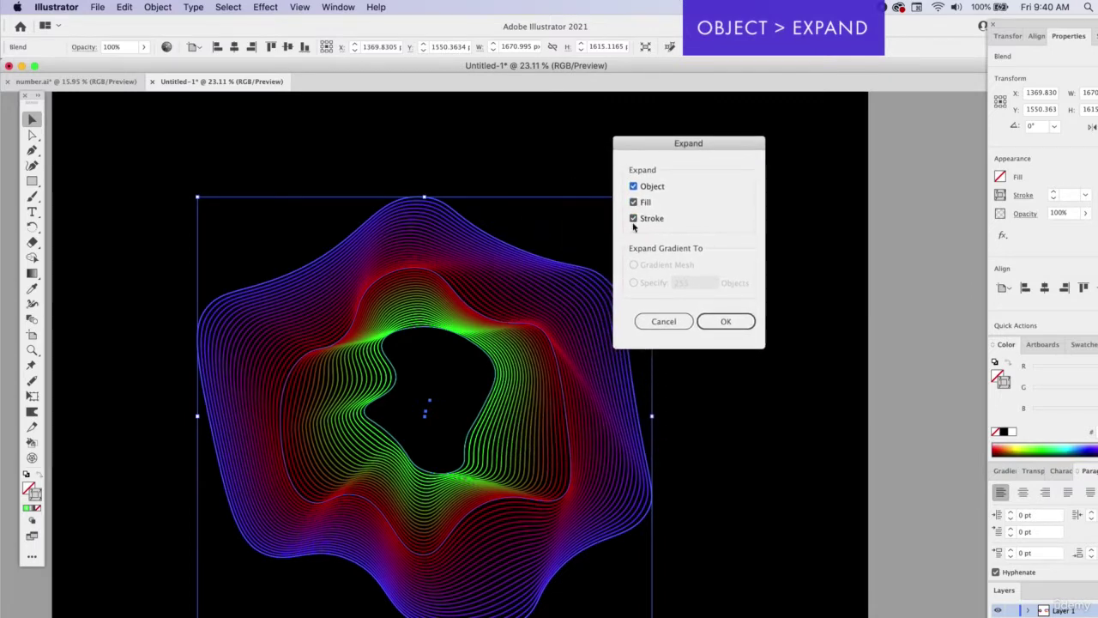
pyautogui.click(714, 322)
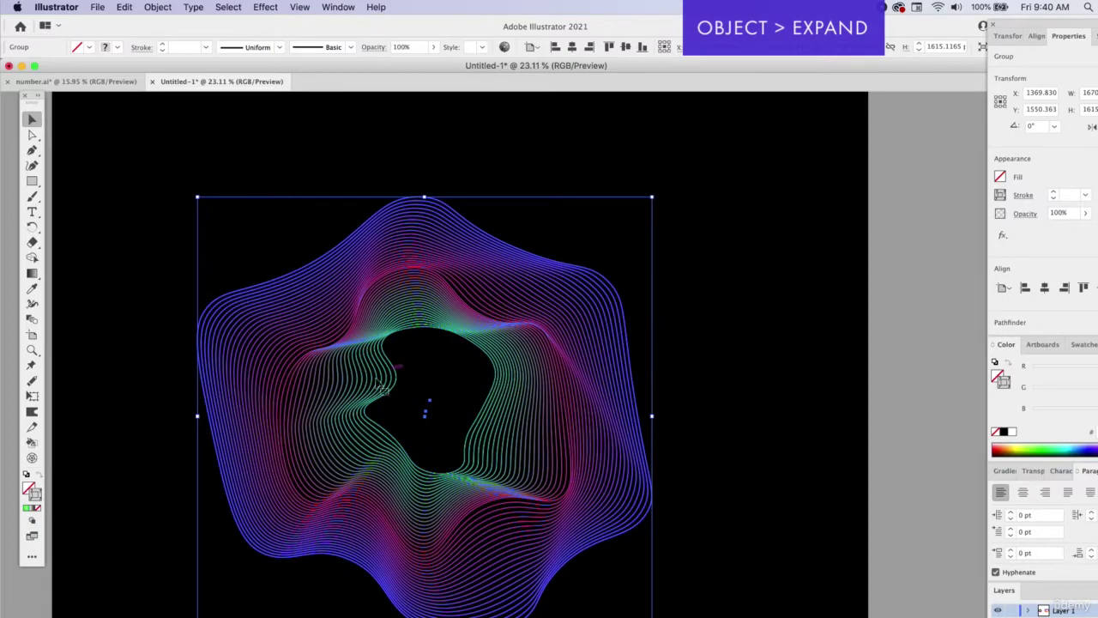
pyautogui.scroll(3, 284, 429)
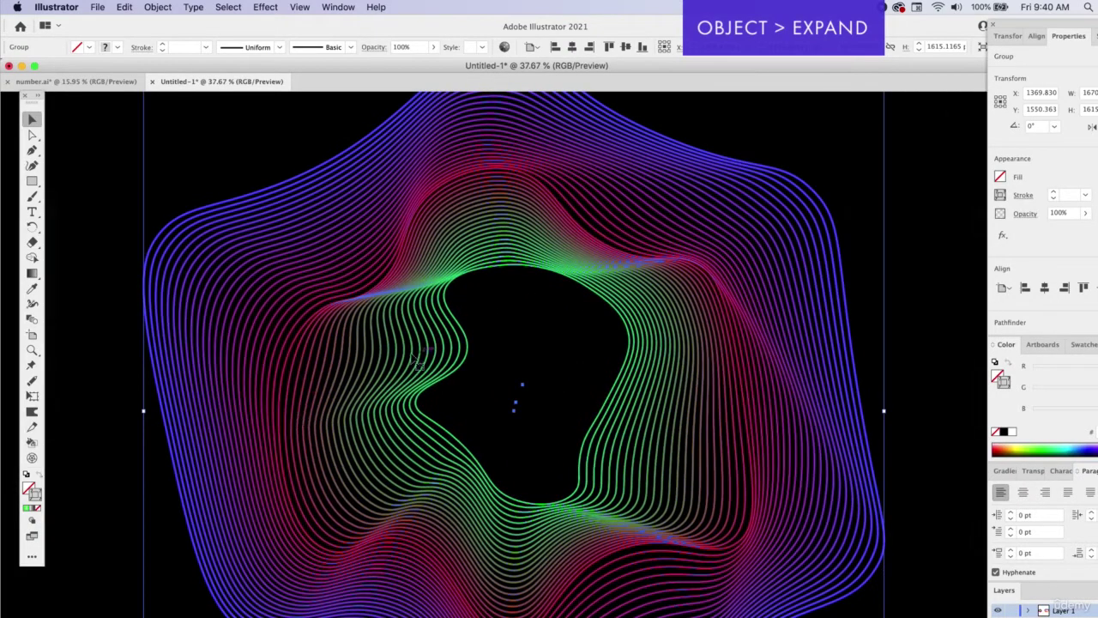
# Ungroup the expanded blend into separate outline paths
pyautogui.click(86, 331)
pyautogui.rightClick(286, 365)
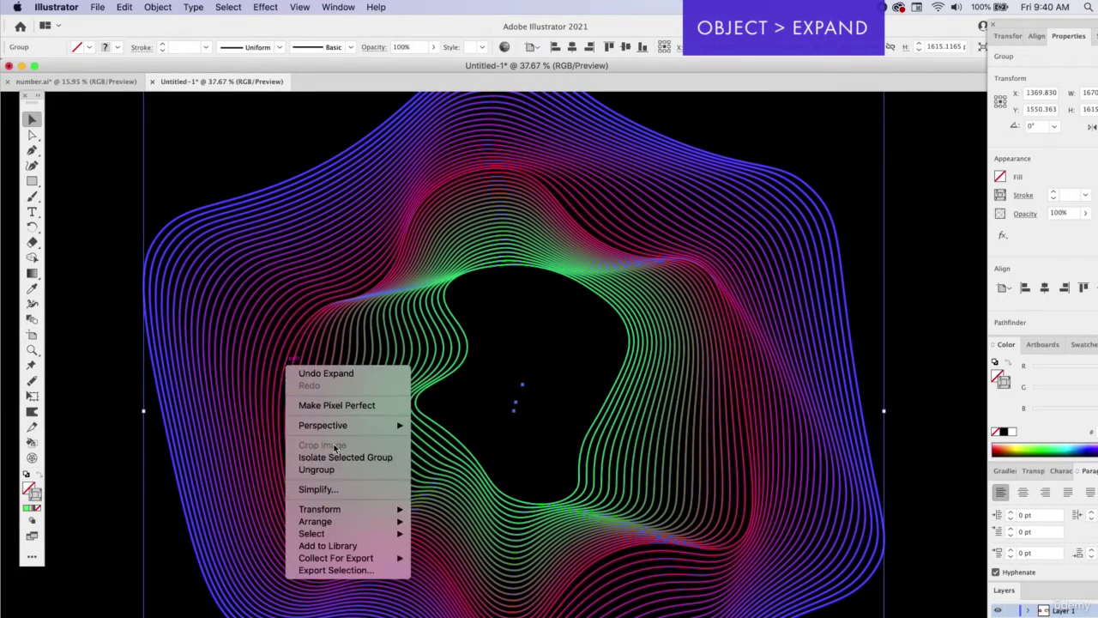
pyautogui.click(316, 470)
pyautogui.click(137, 344)
# Test-move one red path up and left, then undo the move
pyautogui.click(198, 319)
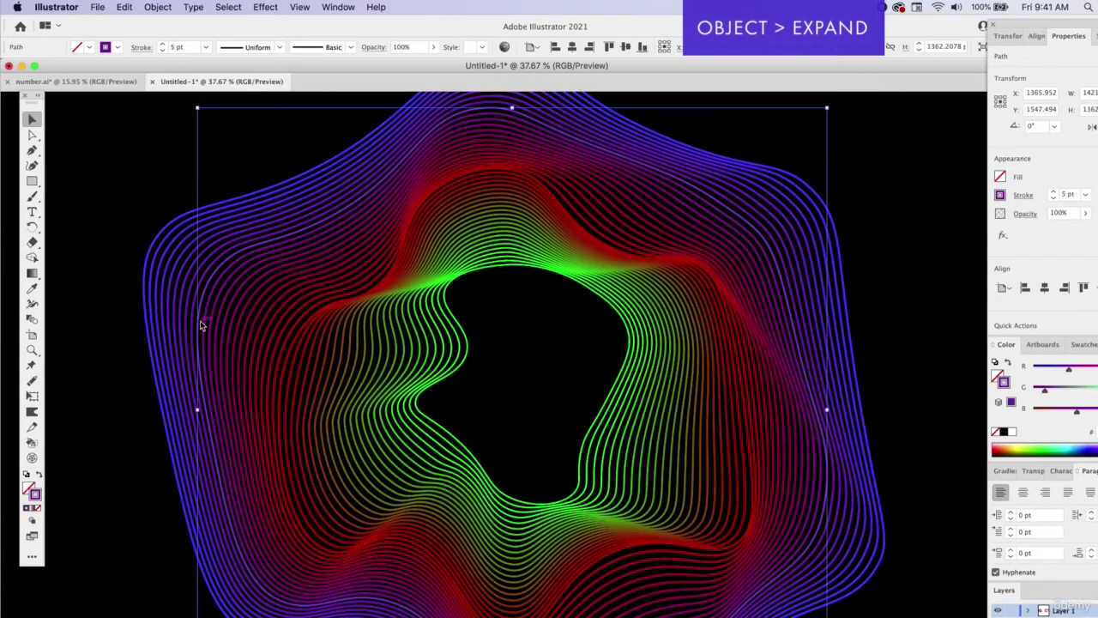
pyautogui.click(222, 299)
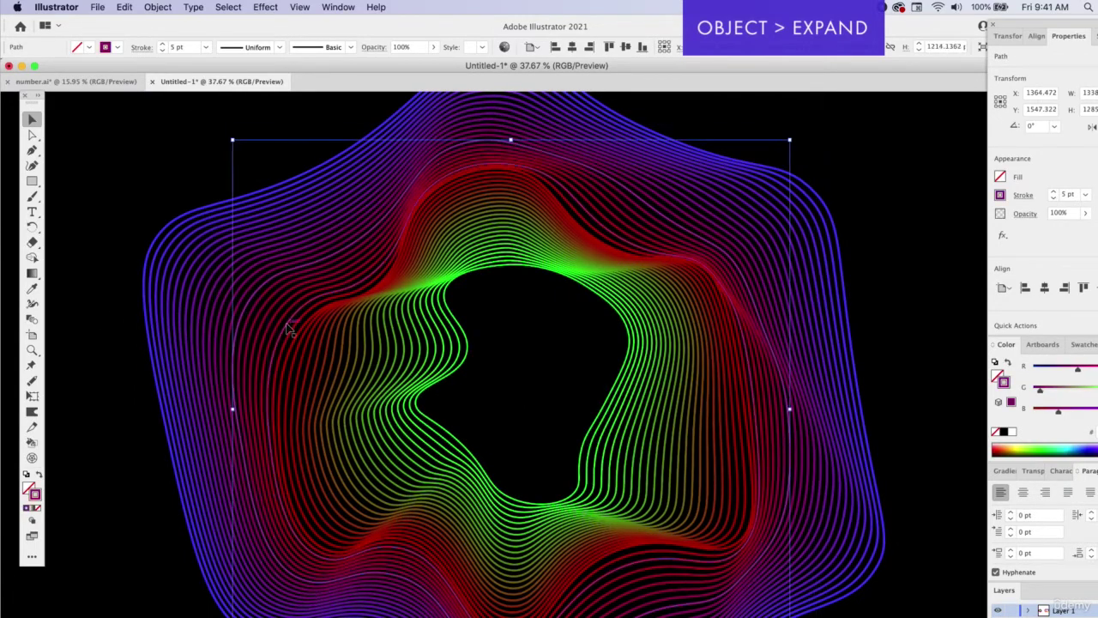
pyautogui.moveTo(296, 330); pyautogui.dragTo(95, 243)
pyautogui.press('super+z')
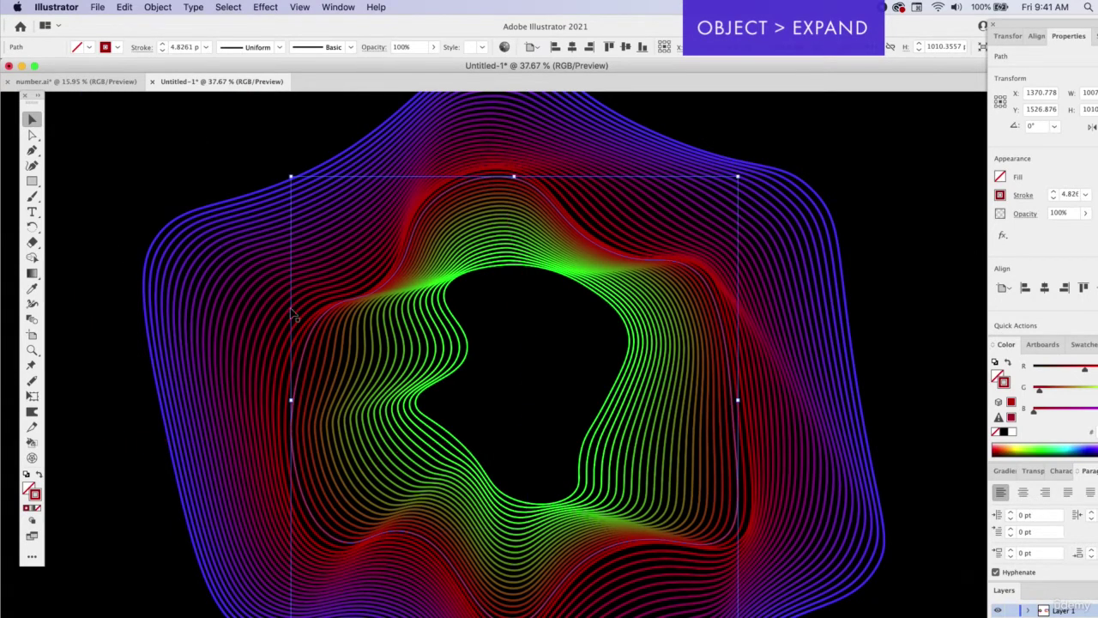
pyautogui.scroll(2, 510, 367)
pyautogui.hscroll(2, 510, 367)
pyautogui.scroll(-5, 509, 369)
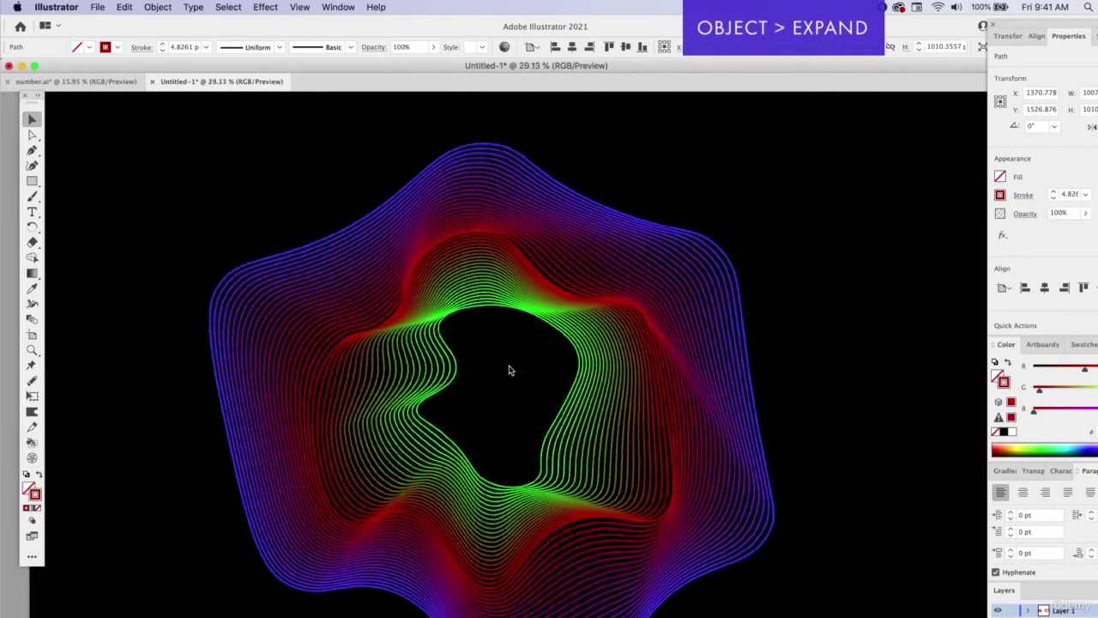
pyautogui.hscroll(3, 510, 369)
pyautogui.scroll(1, 510, 369)
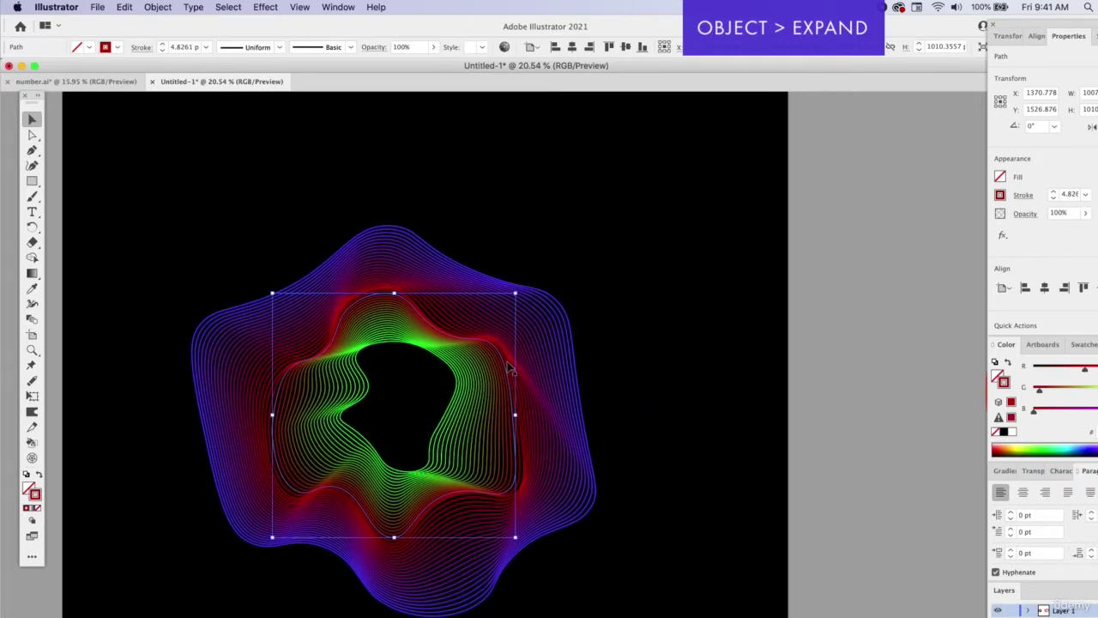
# Deselect all paths and browse the Object menu without choosing a command
pyautogui.click(827, 326)
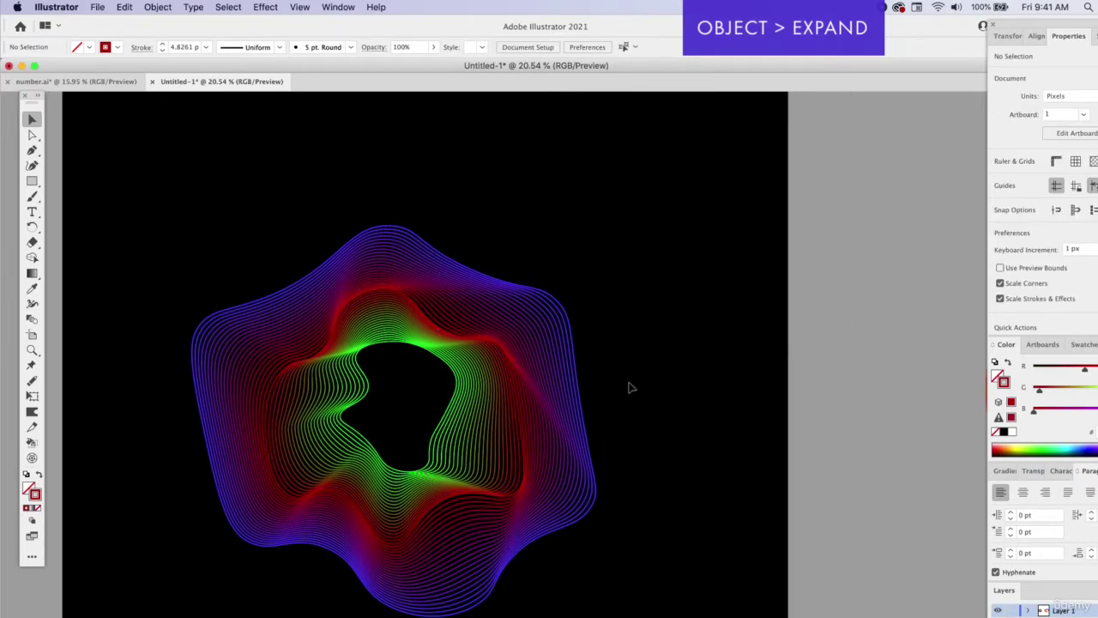
pyautogui.scroll(-1, 625, 386)
pyautogui.hscroll(-1, 625, 386)
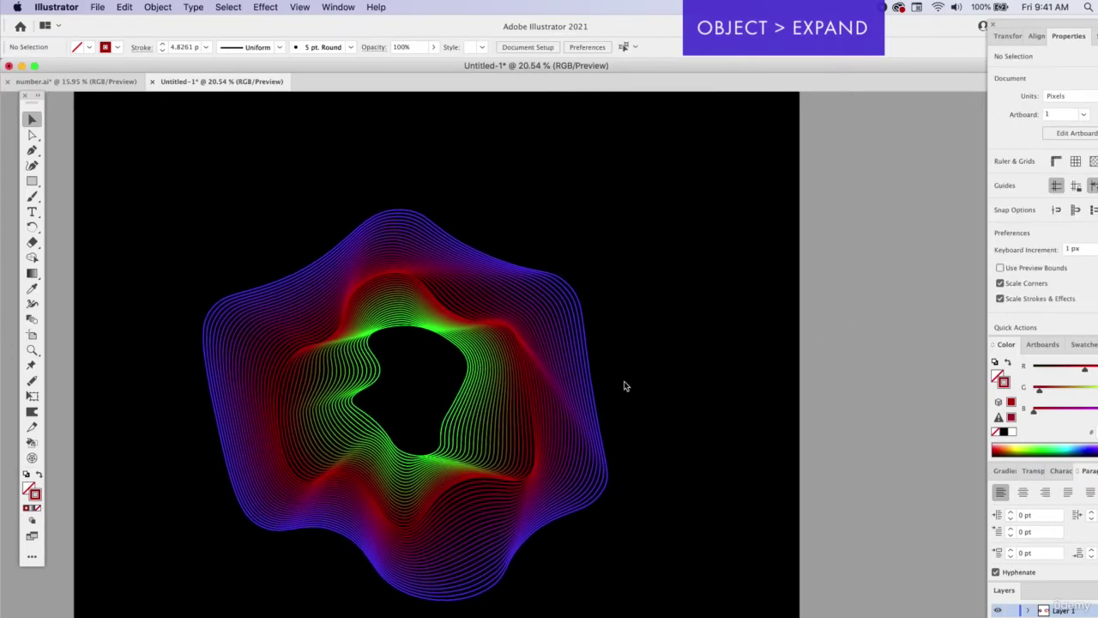
pyautogui.click(157, 7)
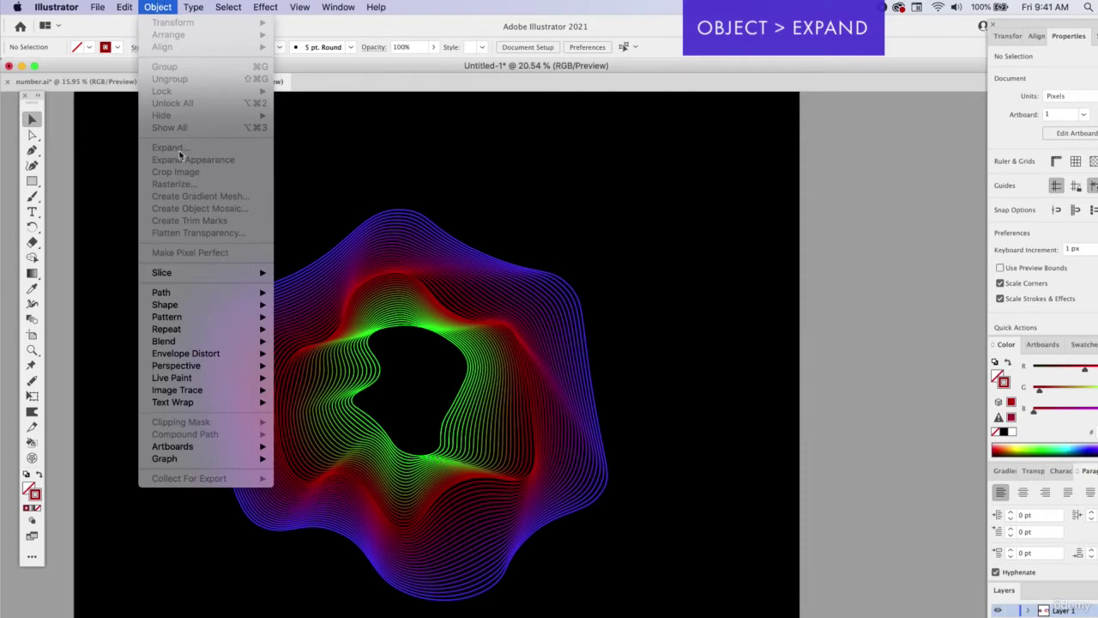
pyautogui.click(165, 8)
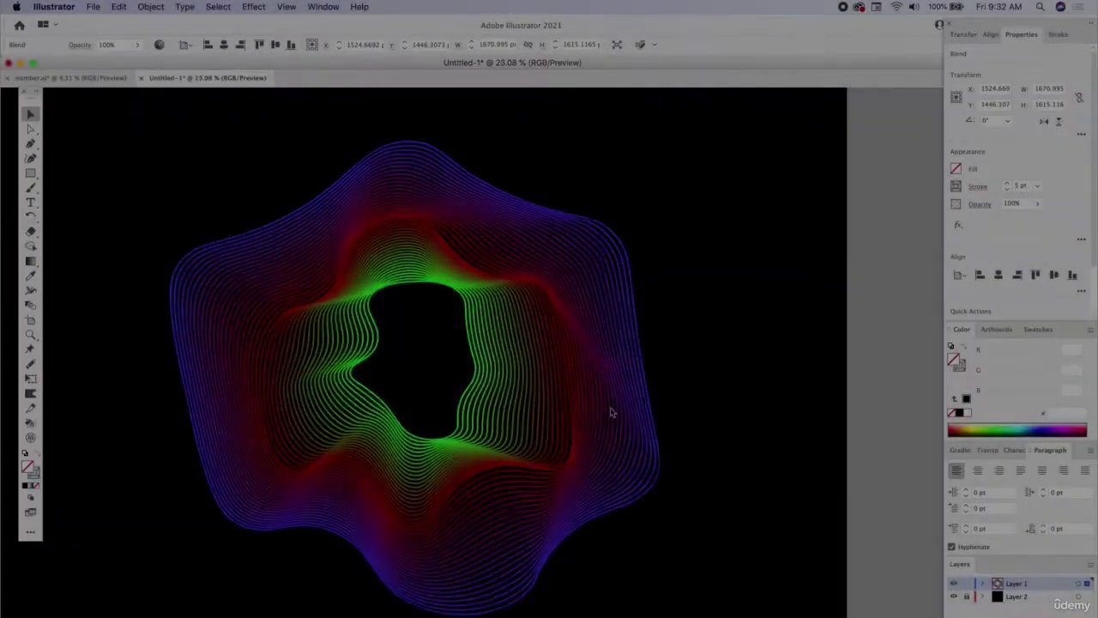
pyautogui.scroll(3, 815, 380)
# Fit the artboard in view and move the line blend off to the right
pyautogui.click(808, 377)
pyautogui.hscroll(-1, 808, 377)
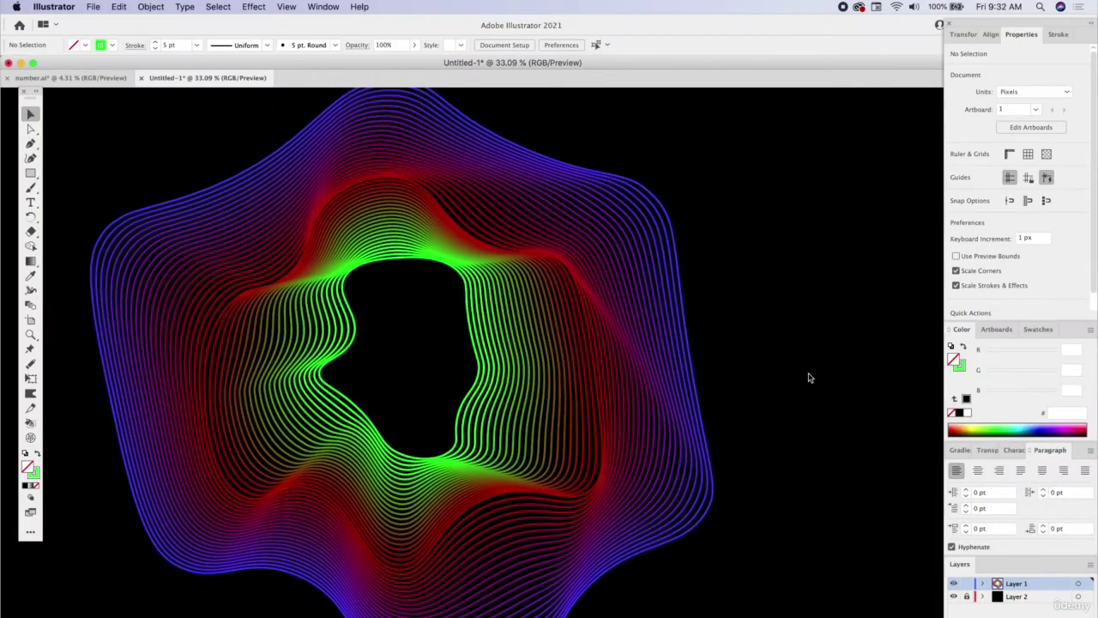
pyautogui.hscroll(-2, 746, 370)
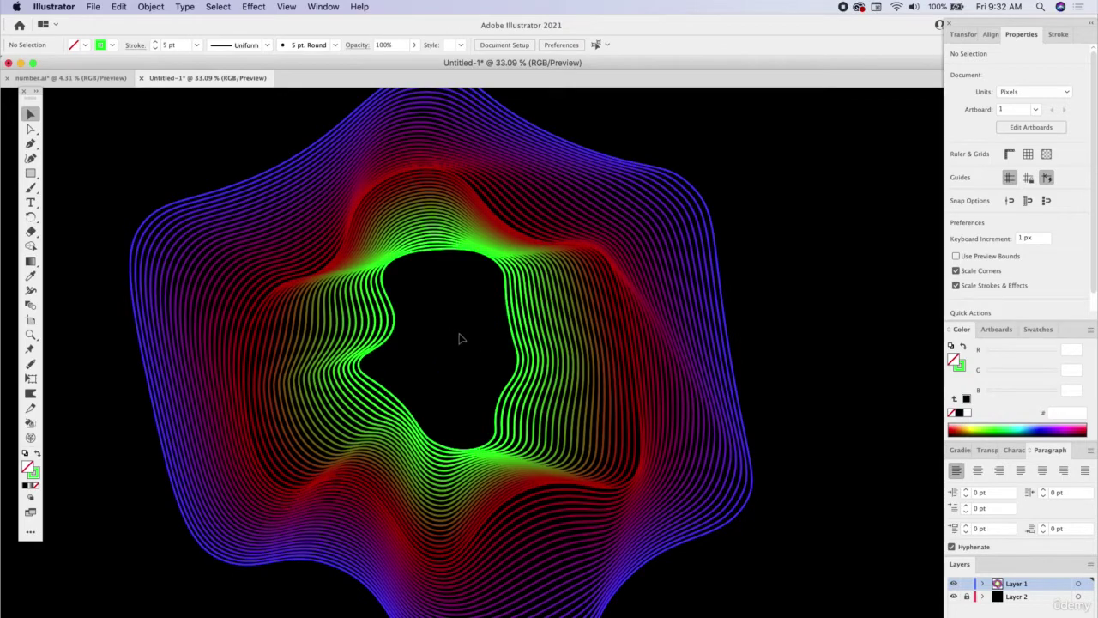
pyautogui.press('super+0')
pyautogui.click(434, 350)
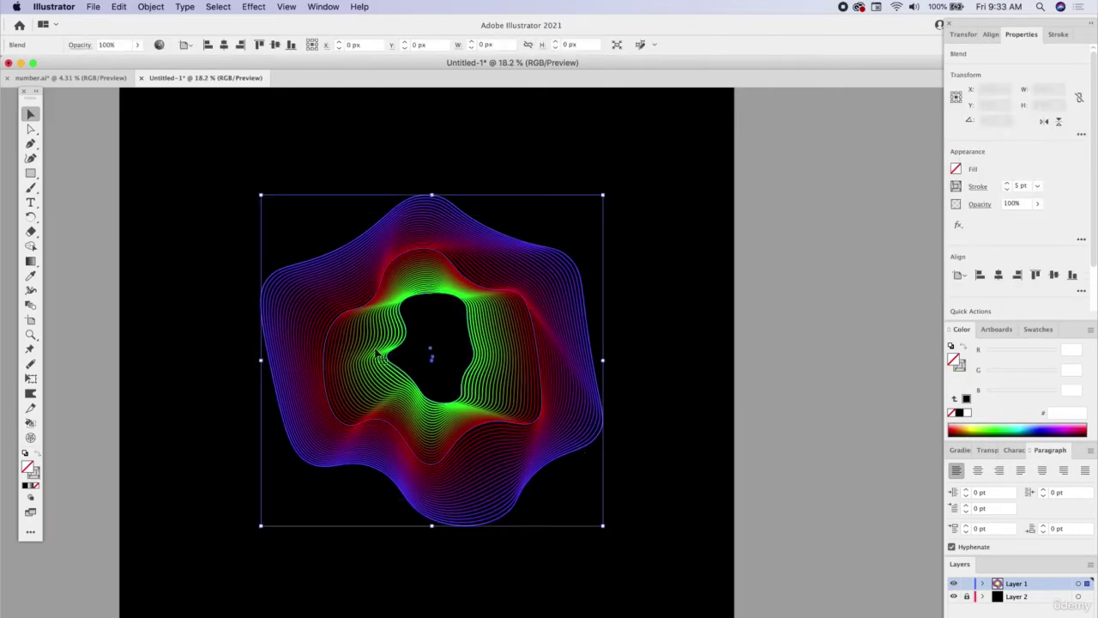
pyautogui.moveTo(301, 328); pyautogui.dragTo(789, 335)
# Type a letter 'A' as a new text object on the canvas
pyautogui.scroll(3, 429, 354)
pyautogui.click(30, 202)
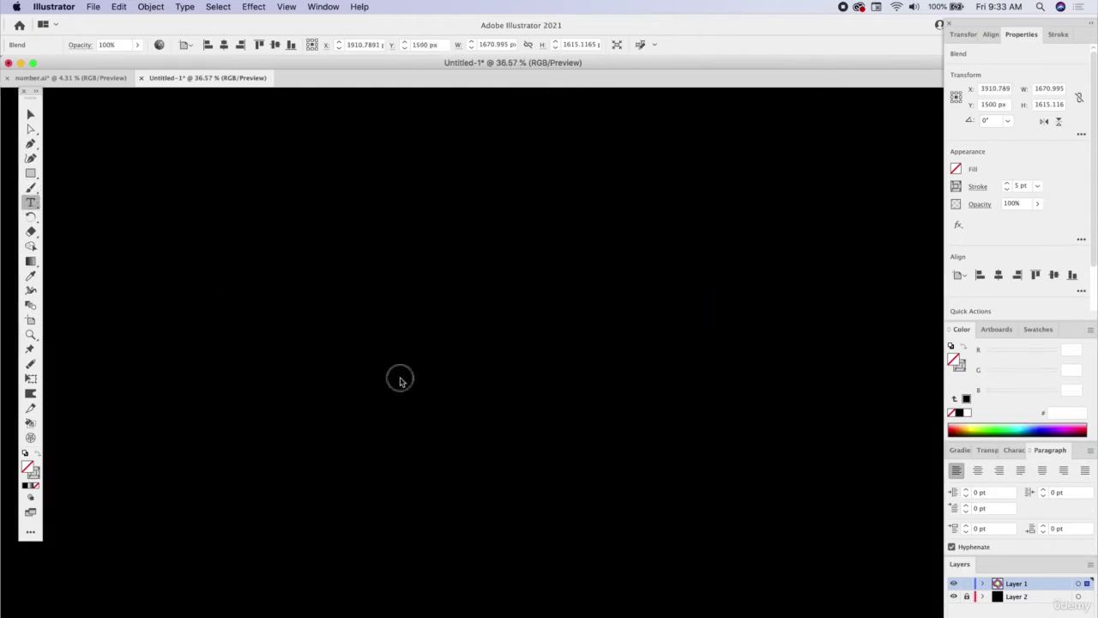
pyautogui.click(400, 377)
pyautogui.write('A')
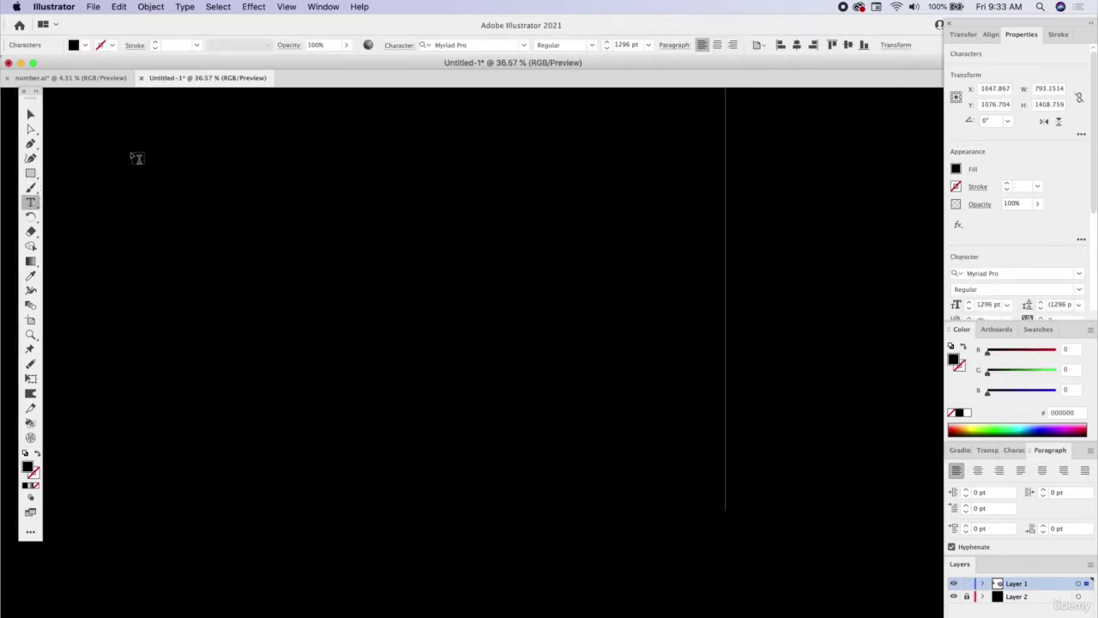
pyautogui.press('Escape')
# Fill the letter A with white and move it down and left
pyautogui.doubleClick(27, 465)
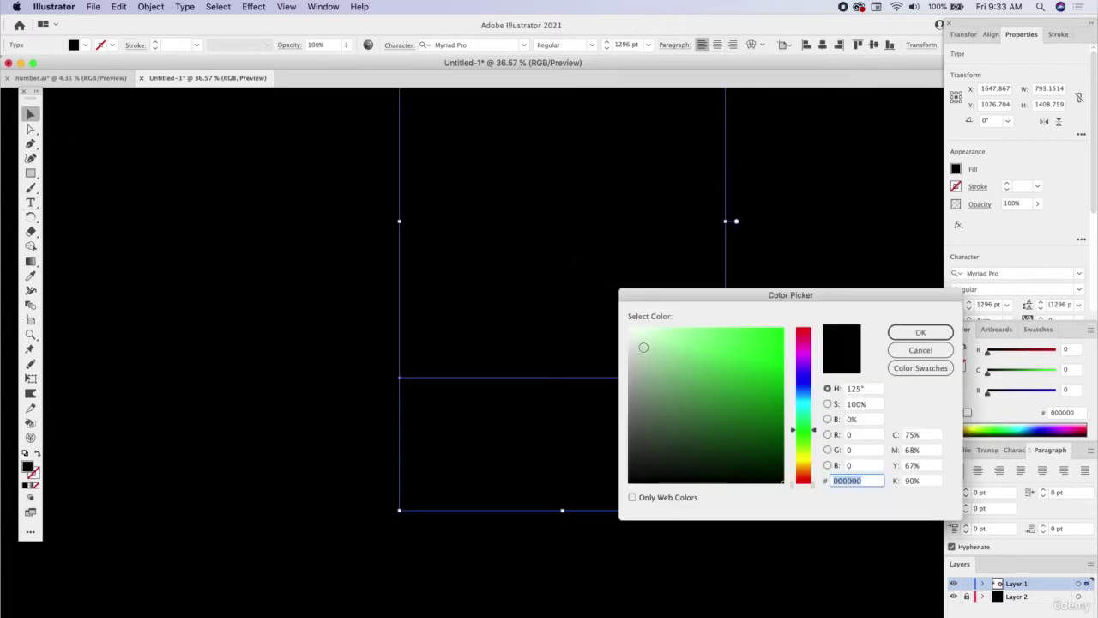
pyautogui.click(629, 328)
pyautogui.click(901, 339)
pyautogui.moveTo(638, 217); pyautogui.dragTo(546, 381)
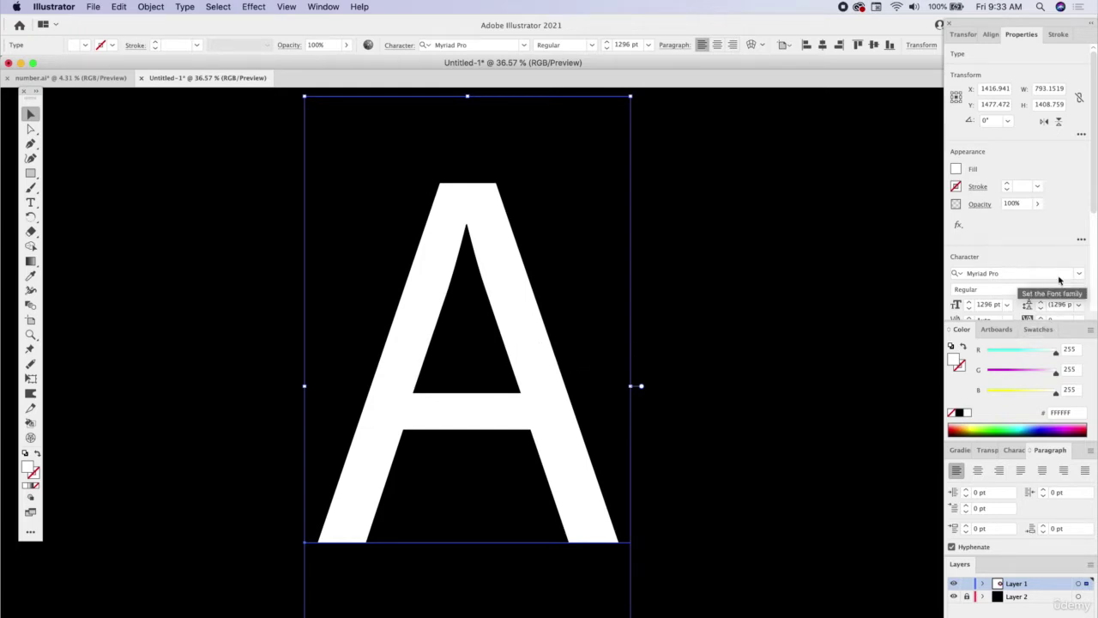
# Change the A's font from Myriad Pro to Helvetica Bold
pyautogui.click(1029, 271)
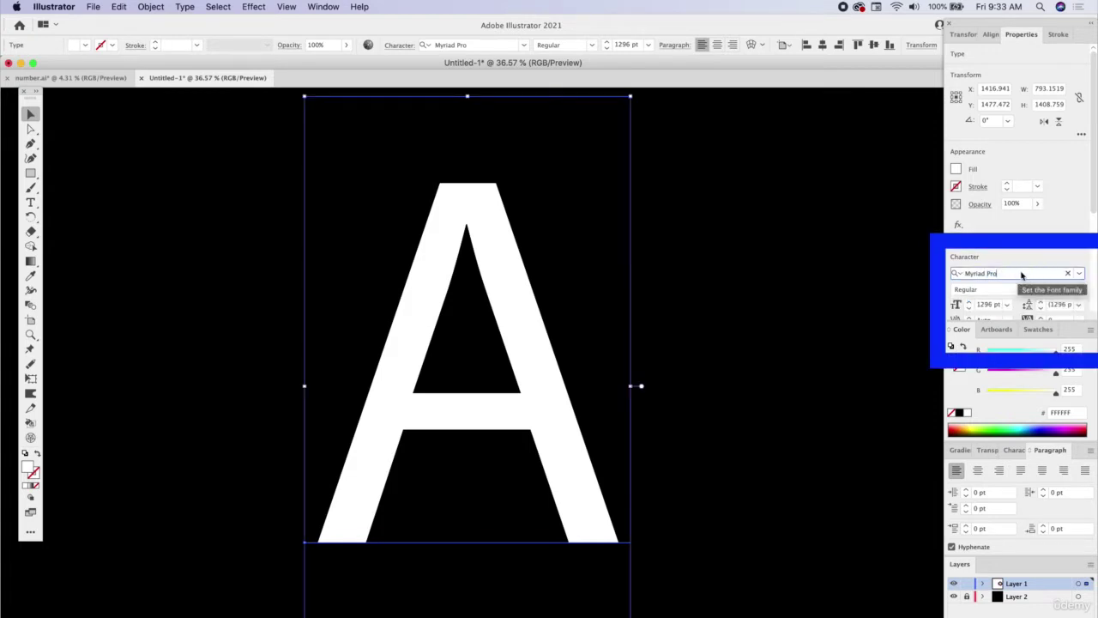
pyautogui.click(1020, 272)
pyautogui.write('Helvetica')
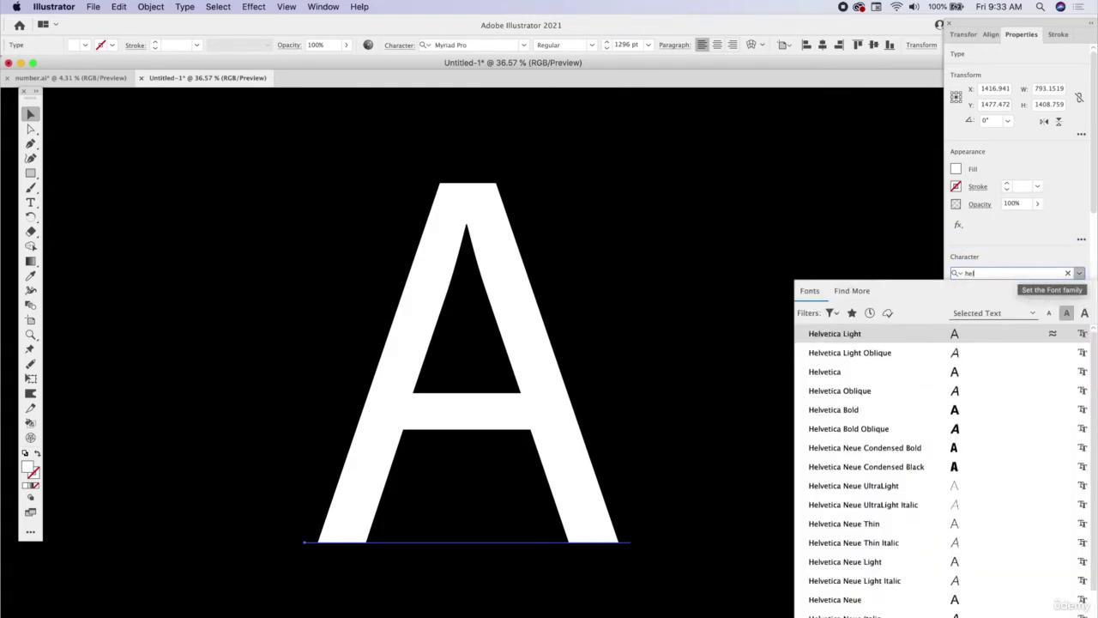
pyautogui.click(898, 365)
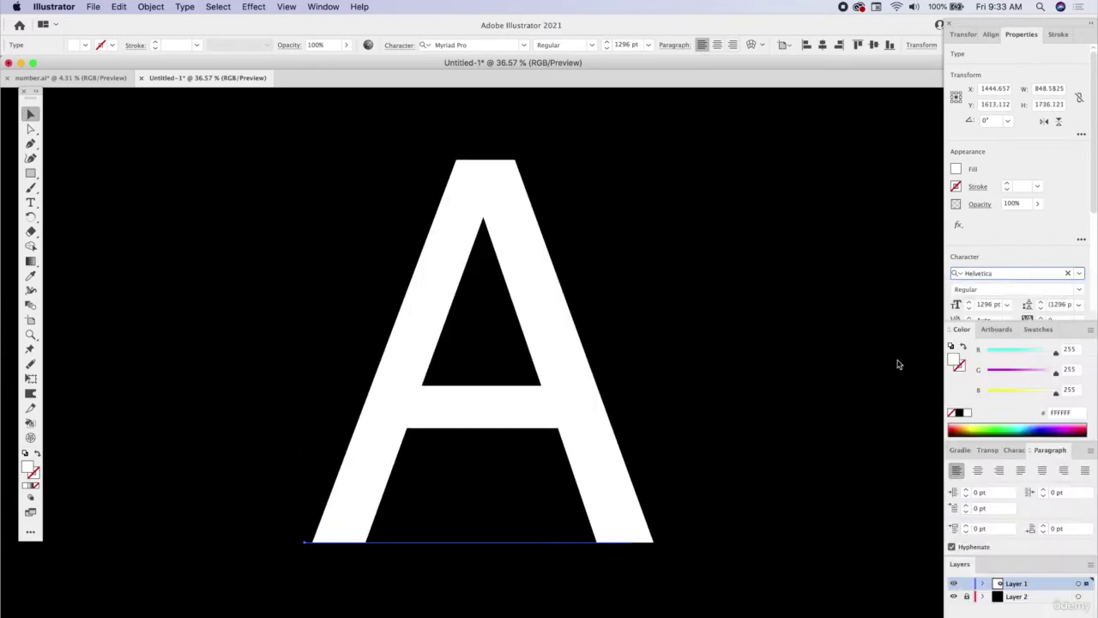
pyautogui.click(1078, 289)
pyautogui.click(1000, 358)
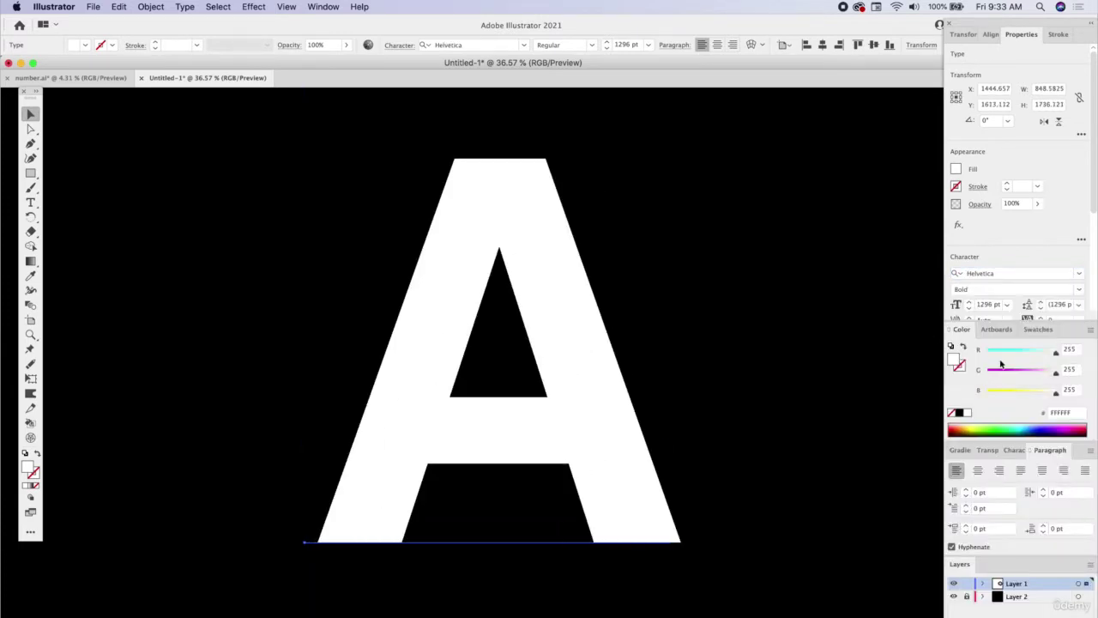
# Nudge the letter A slightly to the left and deselect it
pyautogui.click(821, 250)
pyautogui.click(539, 277)
pyautogui.moveTo(539, 281); pyautogui.dragTo(523, 281)
pyautogui.press('super+shift+a')
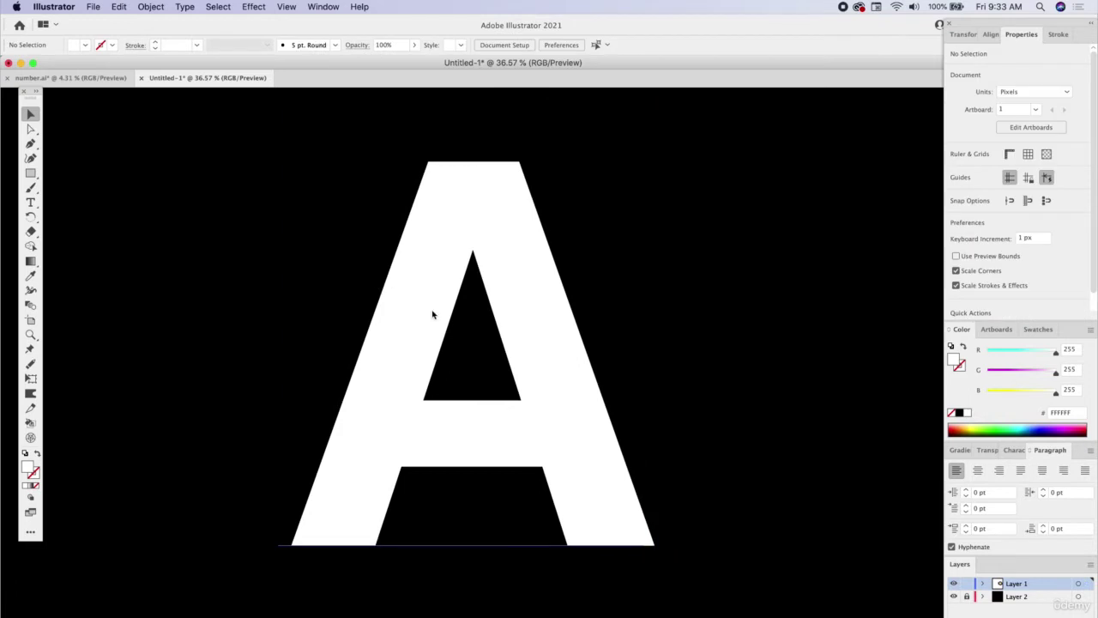
# Swap the A's fill and stroke to hollow it, and raise the stroke to 5 pt
pyautogui.click(439, 311)
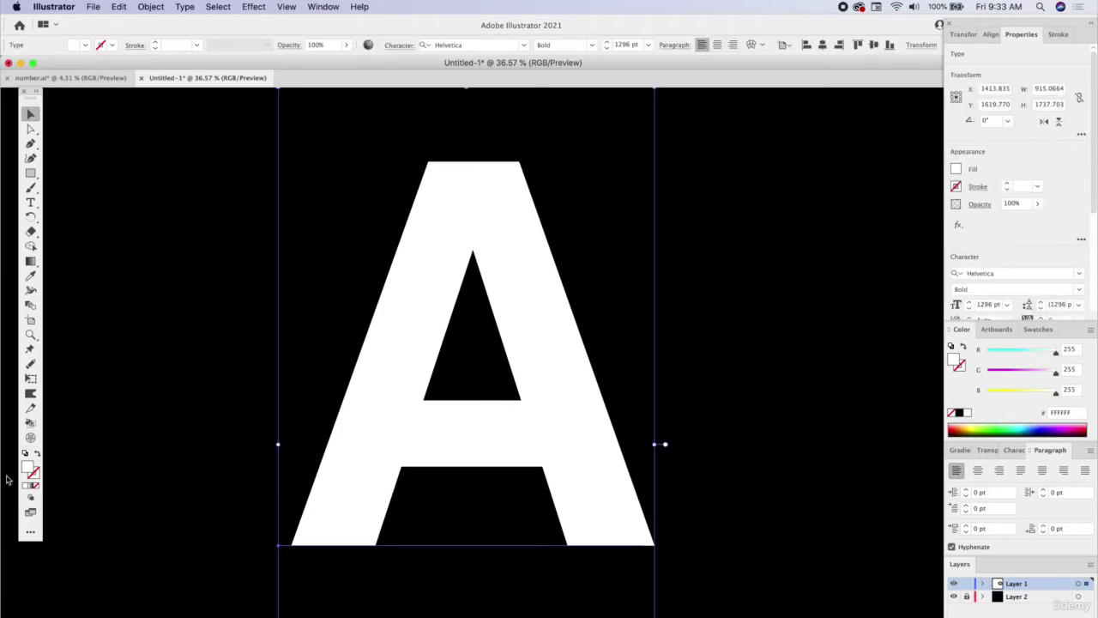
pyautogui.click(38, 454)
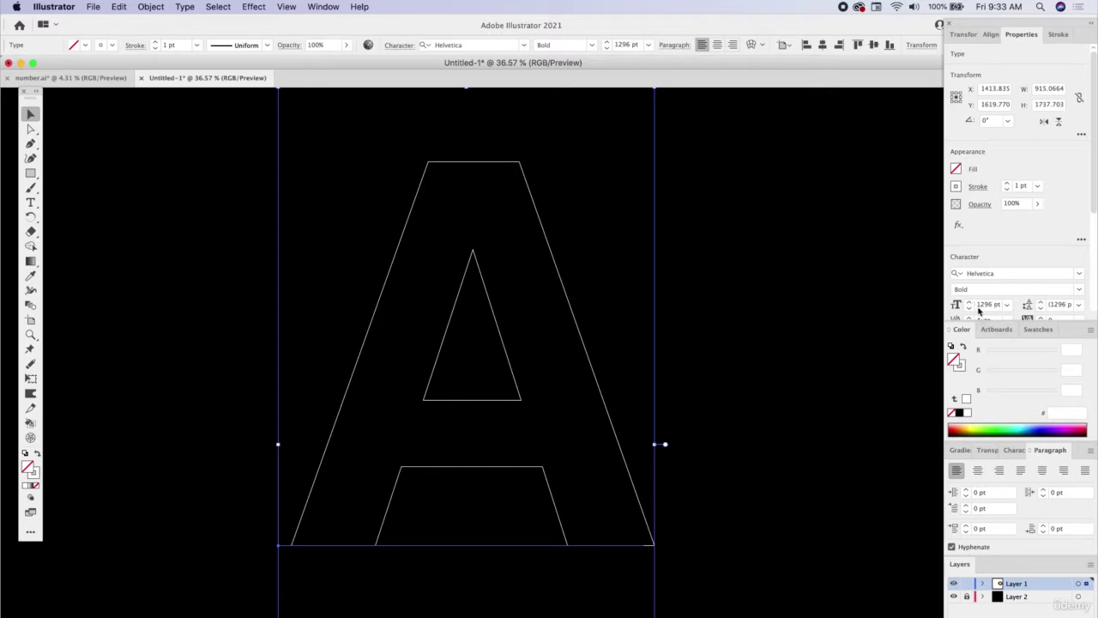
pyautogui.click(978, 186)
pyautogui.click(1007, 182)
pyautogui.click(1008, 182)
pyautogui.click(1008, 183)
pyautogui.click(1008, 184)
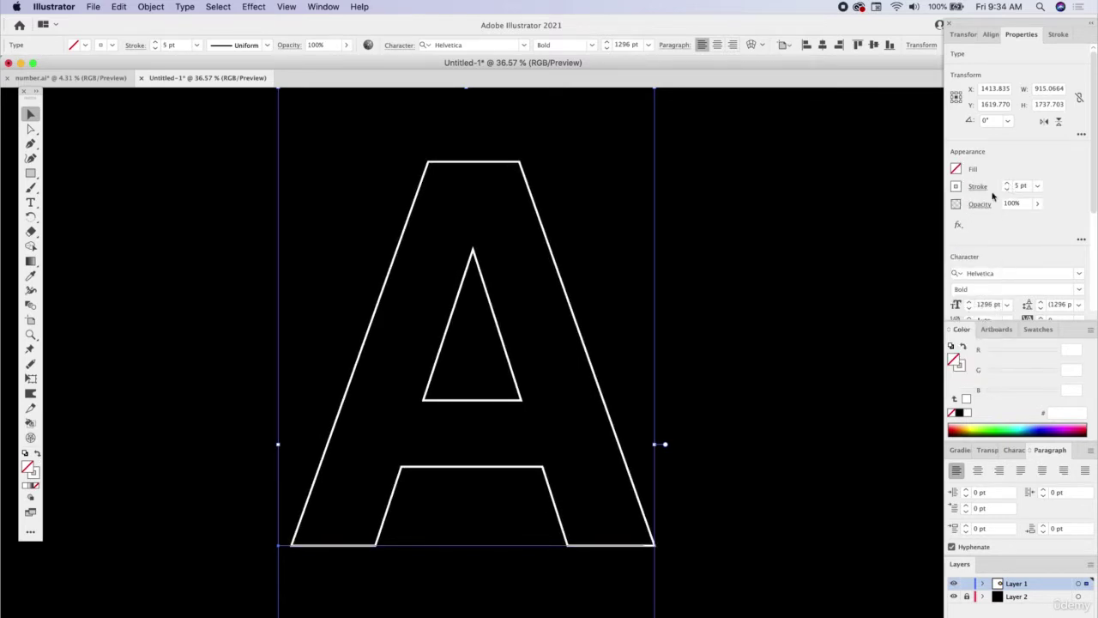
pyautogui.click(610, 363)
pyautogui.click(604, 402)
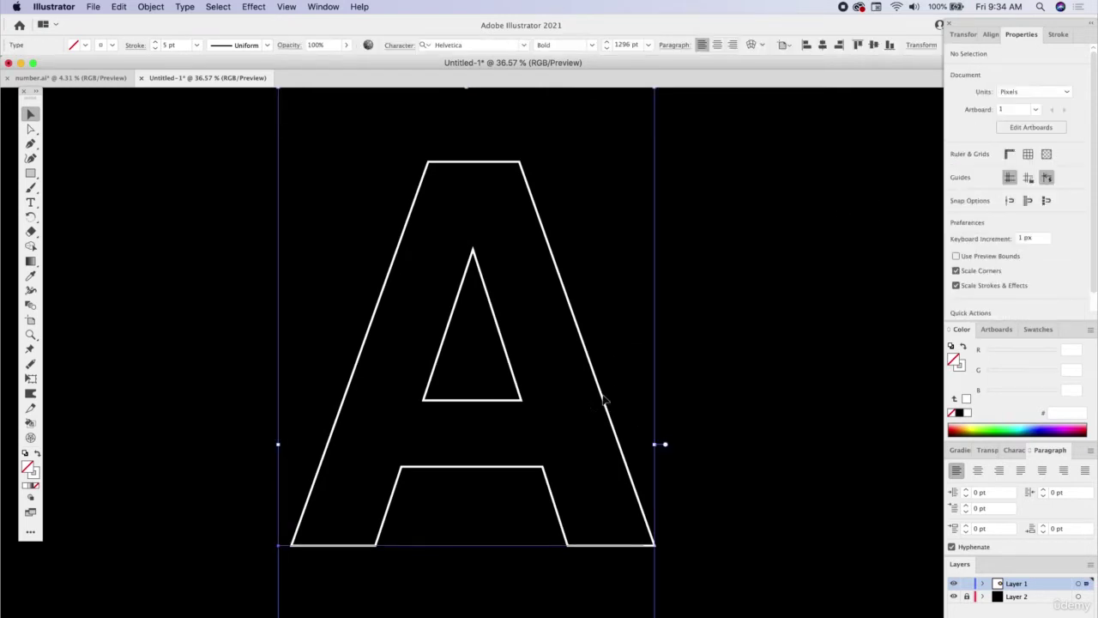
# Color the A's outline stroke yellow (FFCF06)
pyautogui.doubleClick(36, 478)
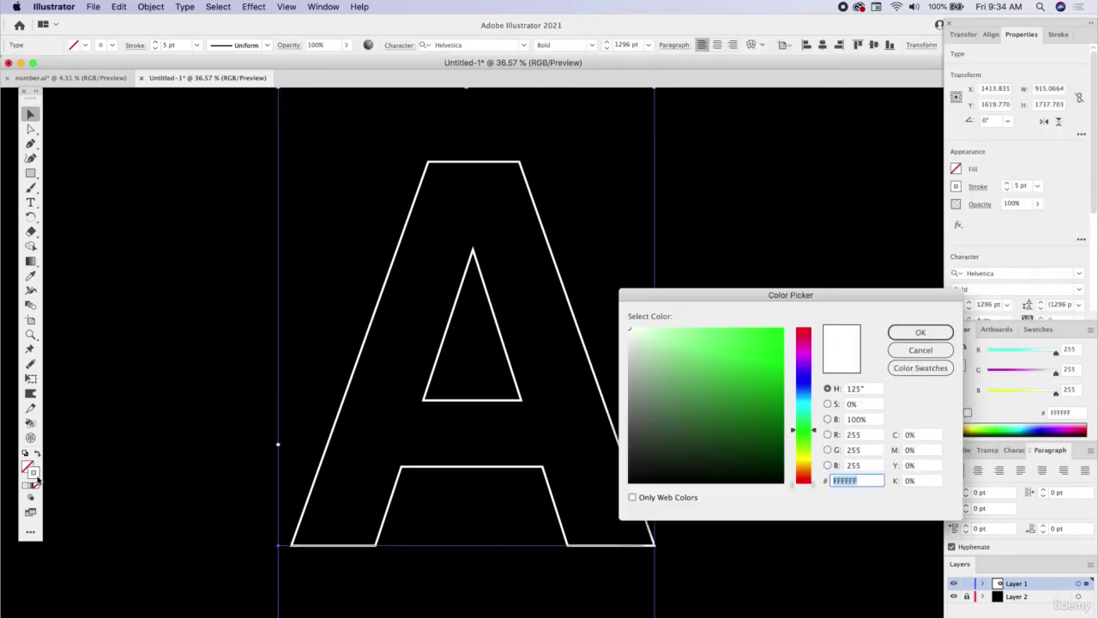
pyautogui.click(801, 339)
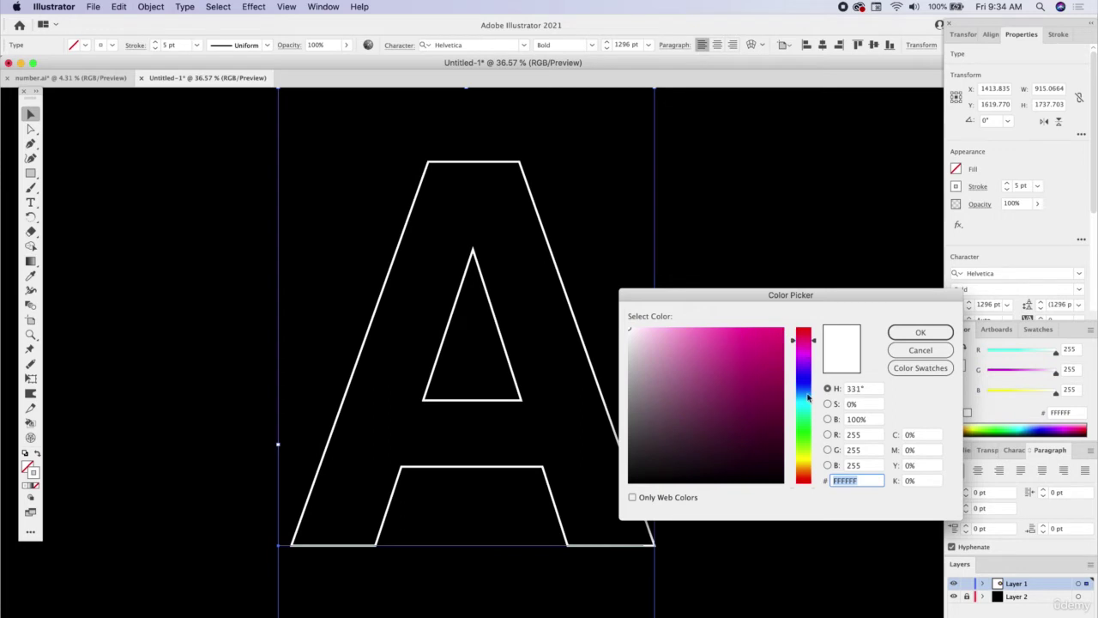
pyautogui.click(806, 462)
pyautogui.click(781, 330)
pyautogui.click(918, 332)
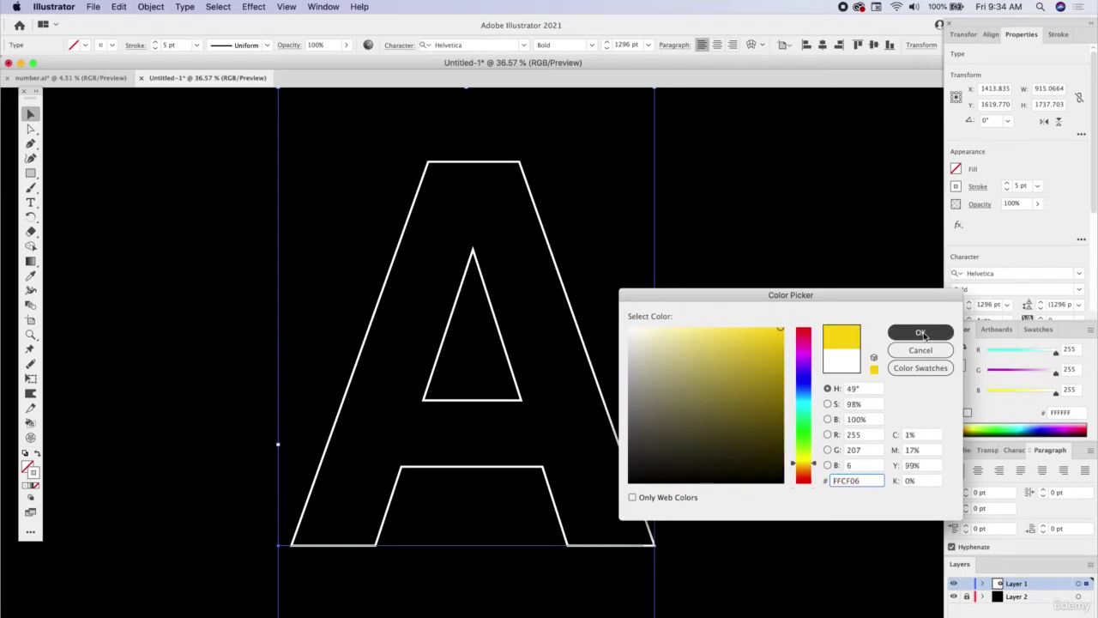
pyautogui.click(717, 289)
pyautogui.click(566, 293)
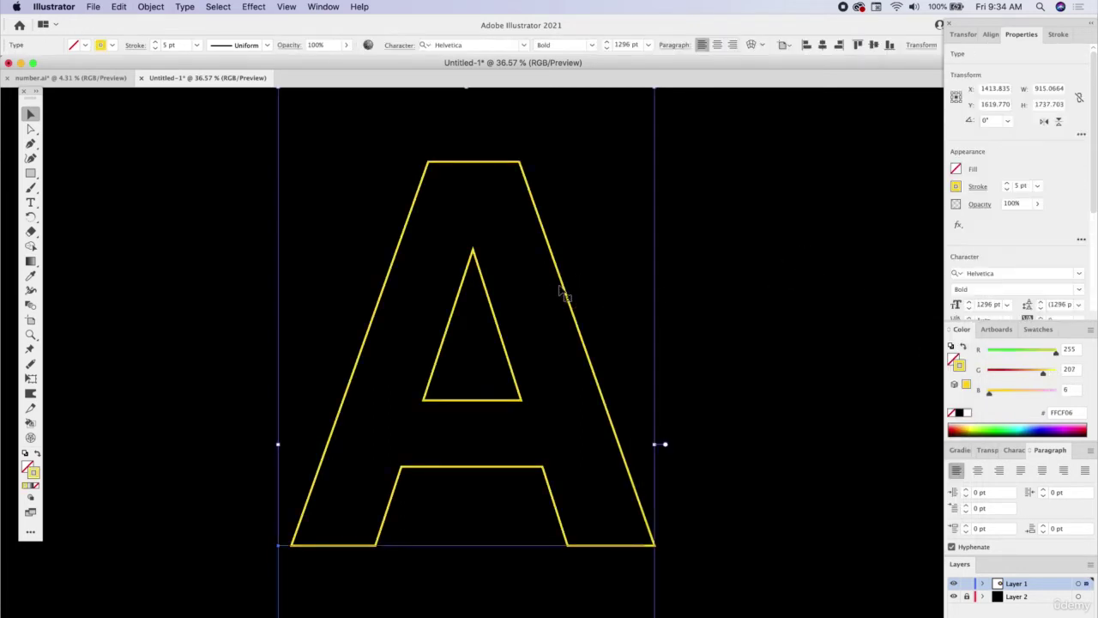
pyautogui.click(150, 7)
# Copy the yellow A outline and paste it in place
pyautogui.moveTo(118, 7)
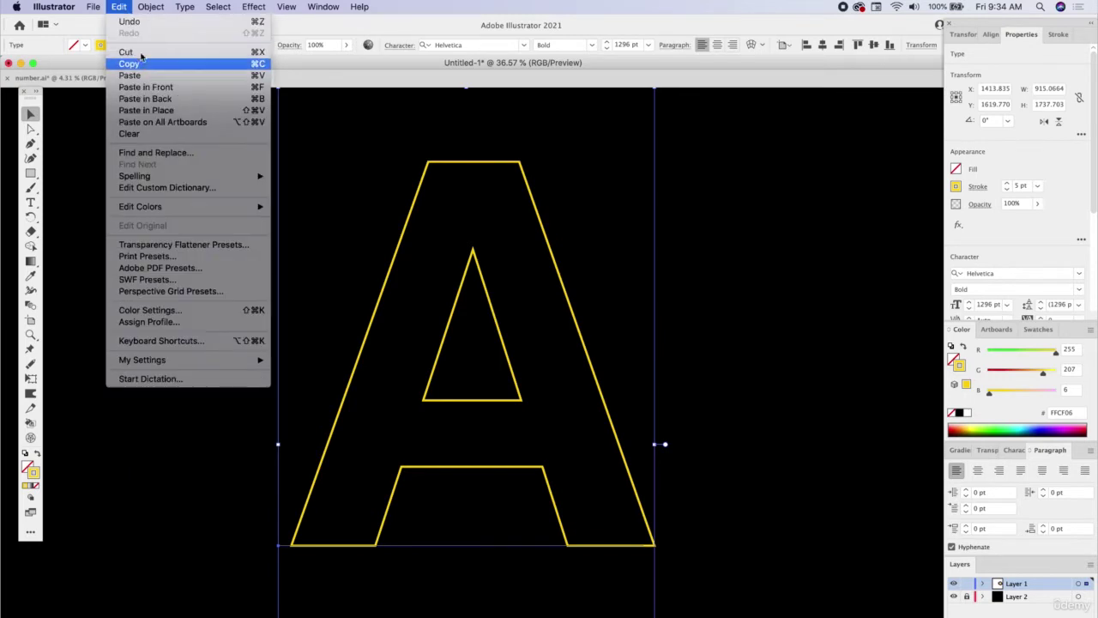
pyautogui.click(144, 64)
pyautogui.click(118, 7)
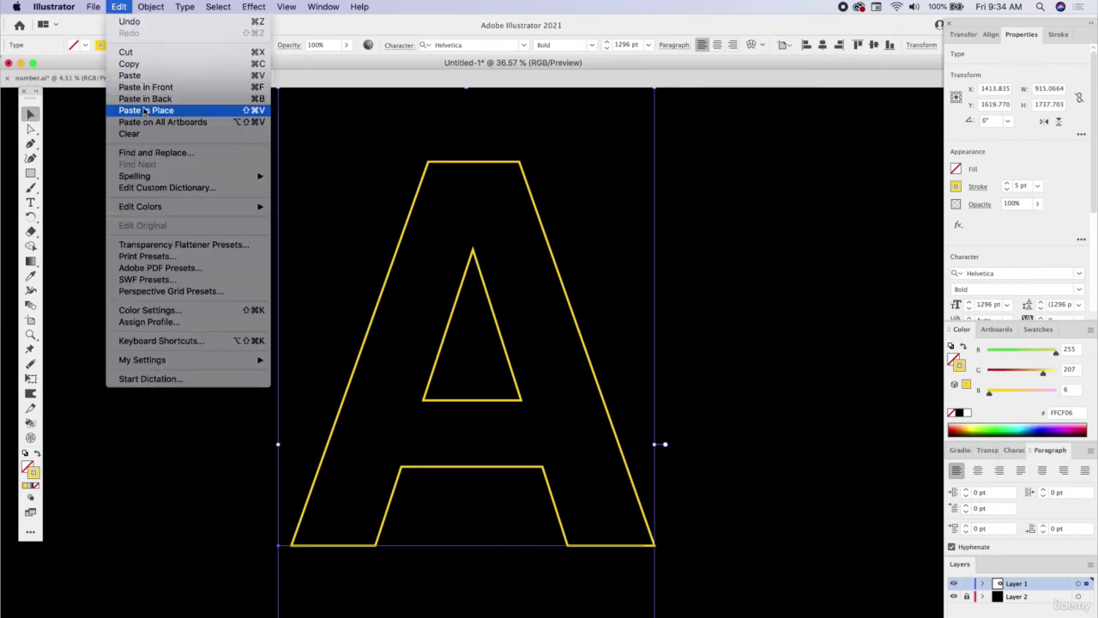
pyautogui.click(196, 118)
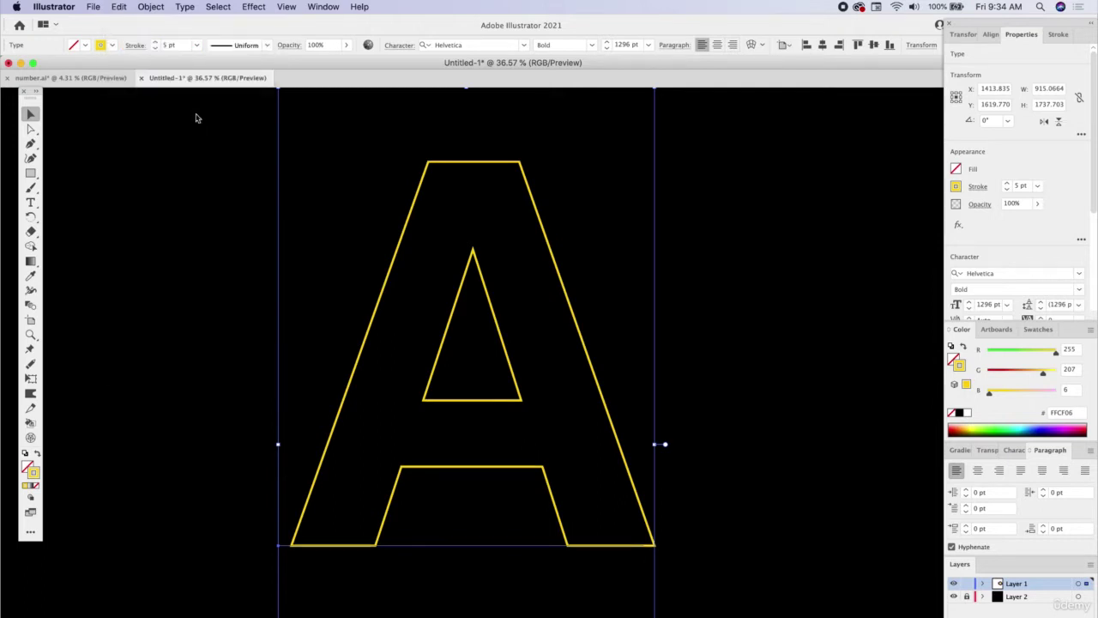
# Scale the copy down to about 631.57 pt, move it lower, and select both As
pyautogui.scroll(2, 582, 399)
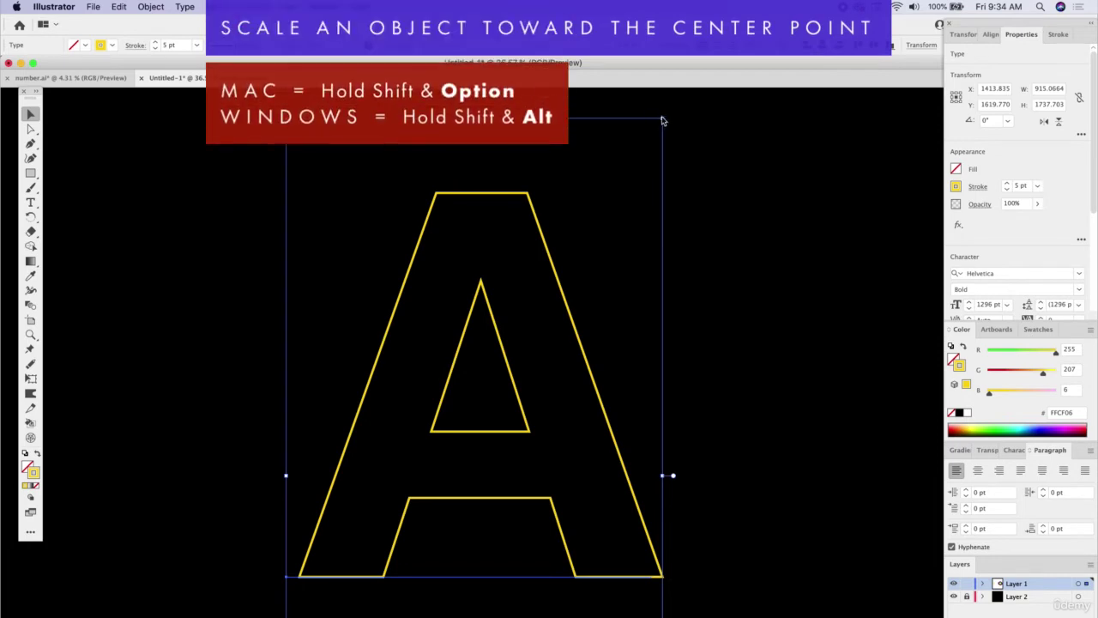
pyautogui.moveTo(663, 122); pyautogui.dragTo(658, 302)
pyautogui.moveTo(466, 347); pyautogui.dragTo(510, 346)
pyautogui.keyDown('shift'); pyautogui.click(510, 193); pyautogui.keyUp('shift')
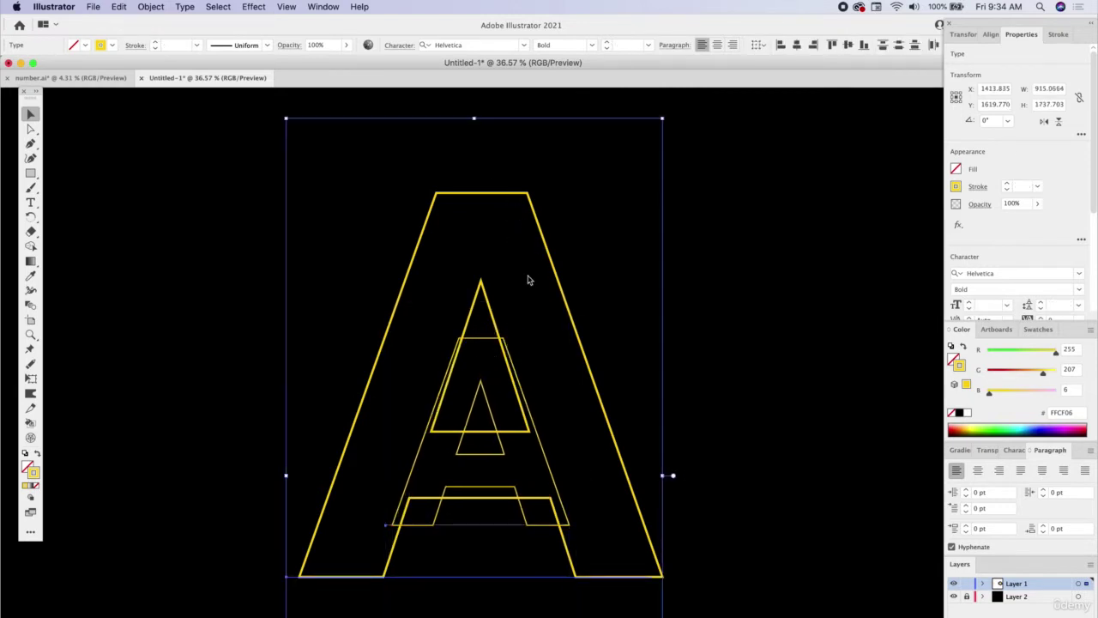
# Make a blend between the two A outlines, then undo it
pyautogui.click(151, 6)
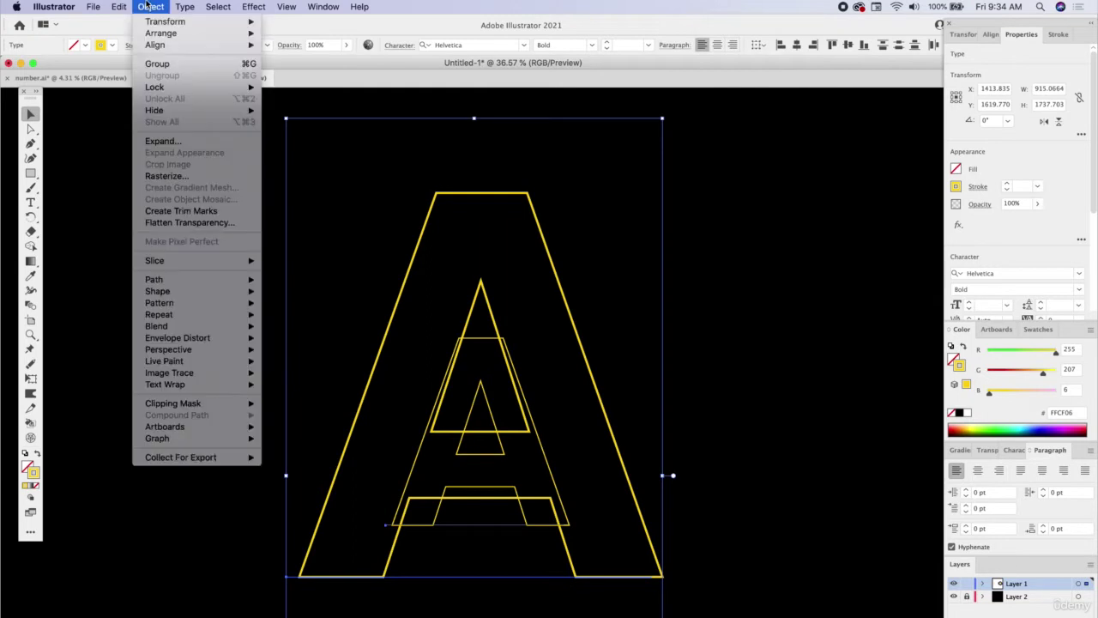
pyautogui.moveTo(208, 296)
pyautogui.moveTo(227, 328)
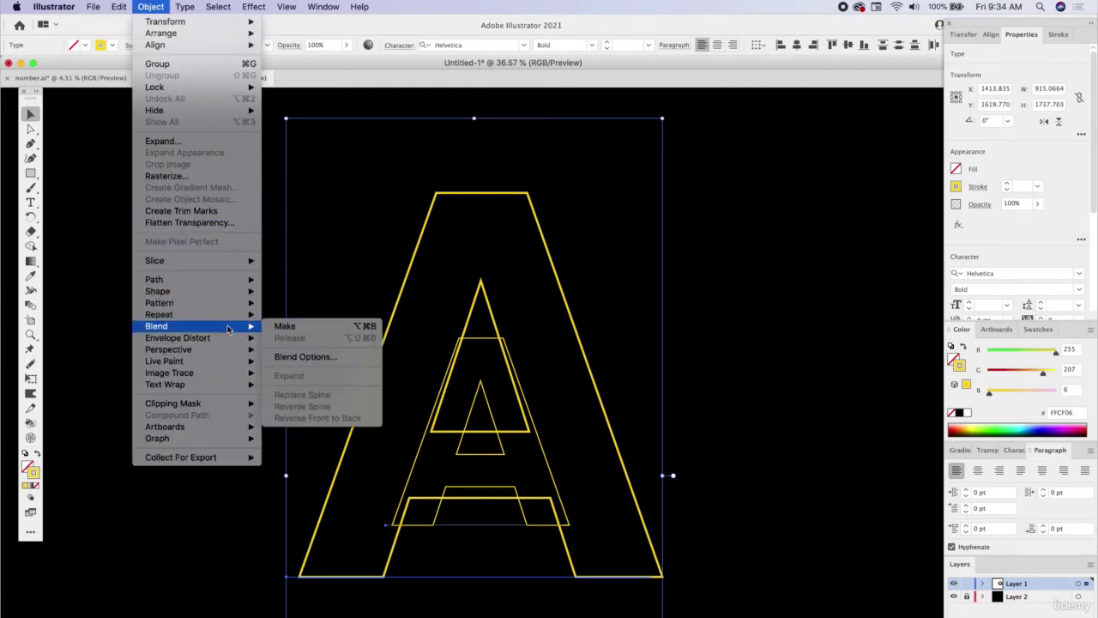
pyautogui.click(284, 326)
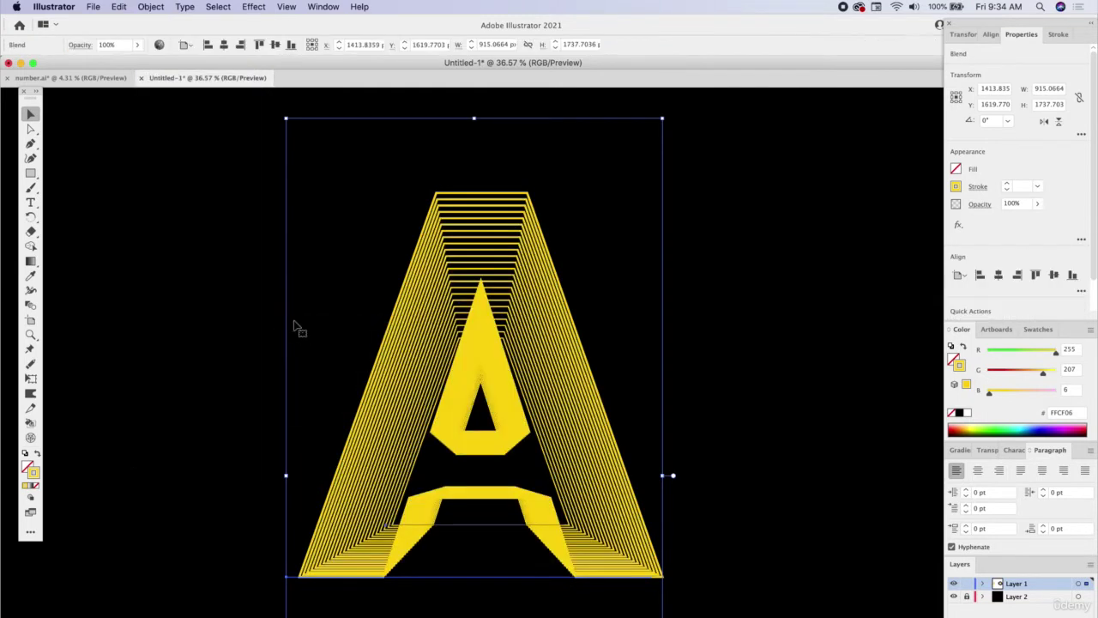
pyautogui.click(183, 290)
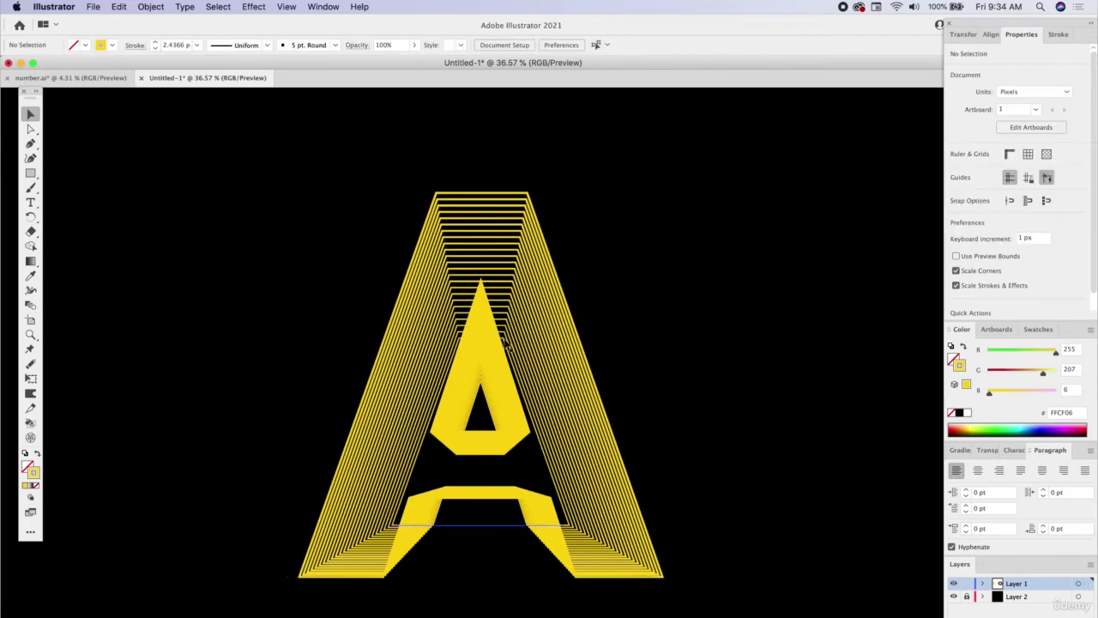
pyautogui.press('super+a')
pyautogui.press('super+y')
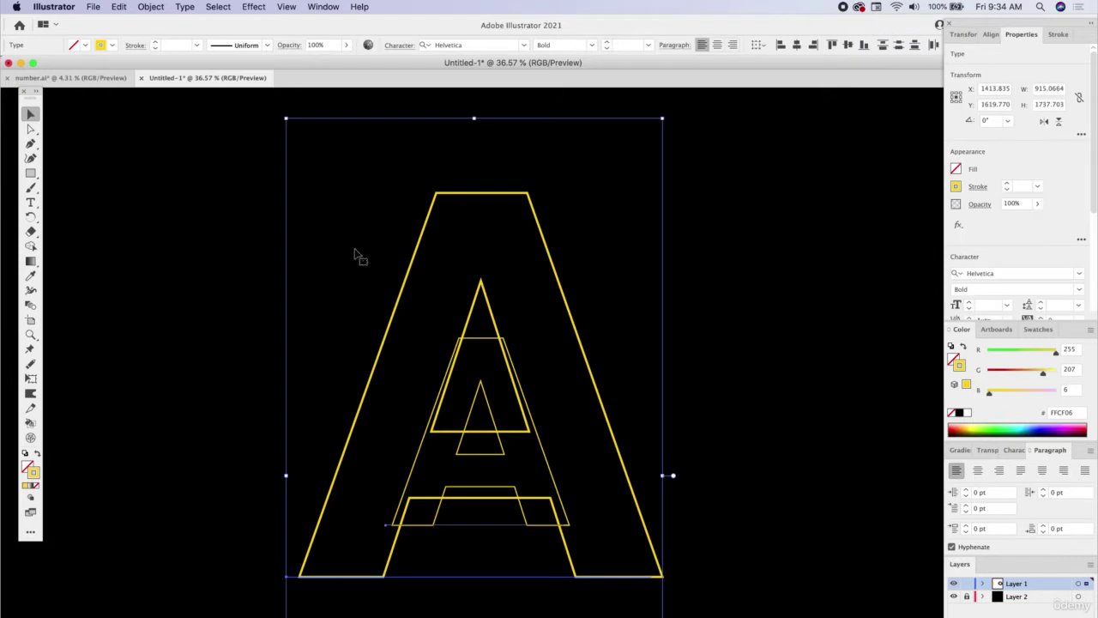
# Set Blend Options to 10 specified steps and reselect the inner A
pyautogui.click(151, 7)
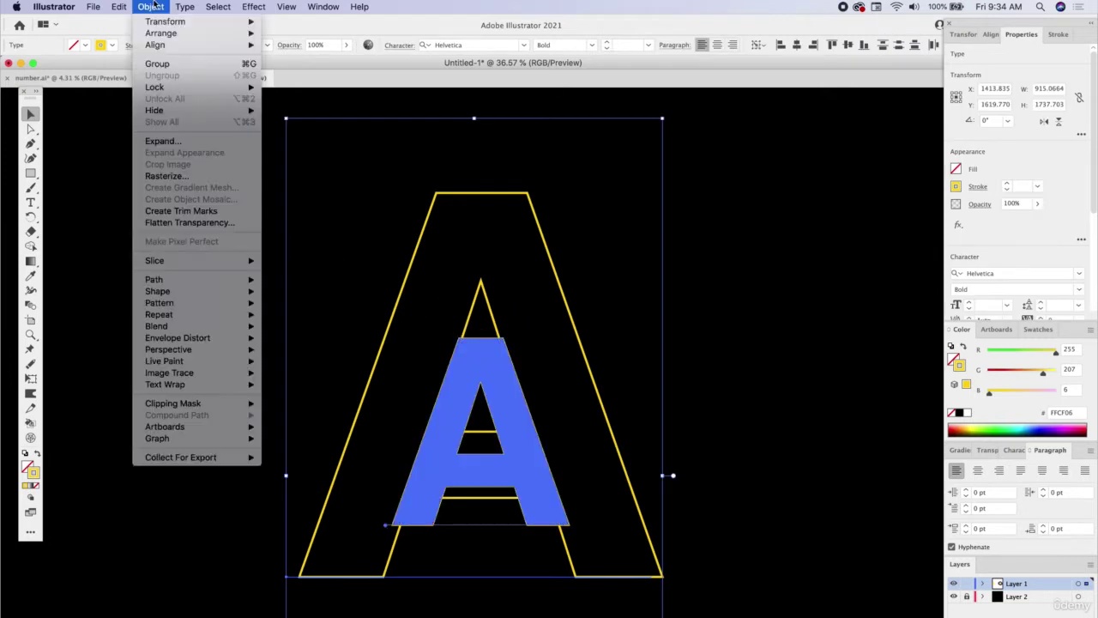
pyautogui.moveTo(227, 327)
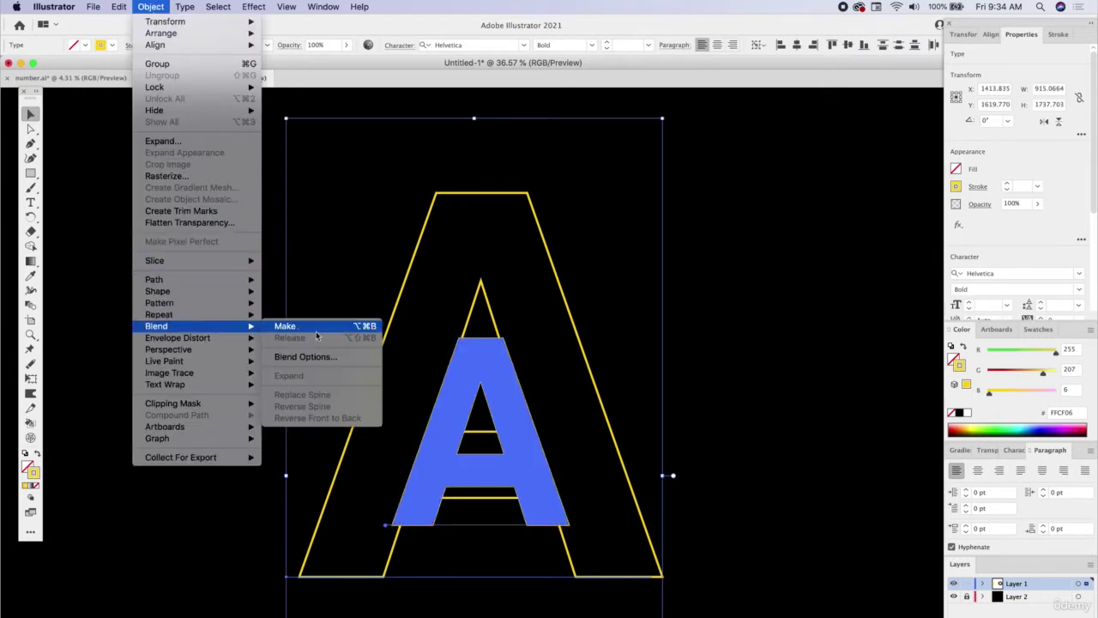
pyautogui.click(307, 357)
pyautogui.click(613, 310)
pyautogui.press('Return')
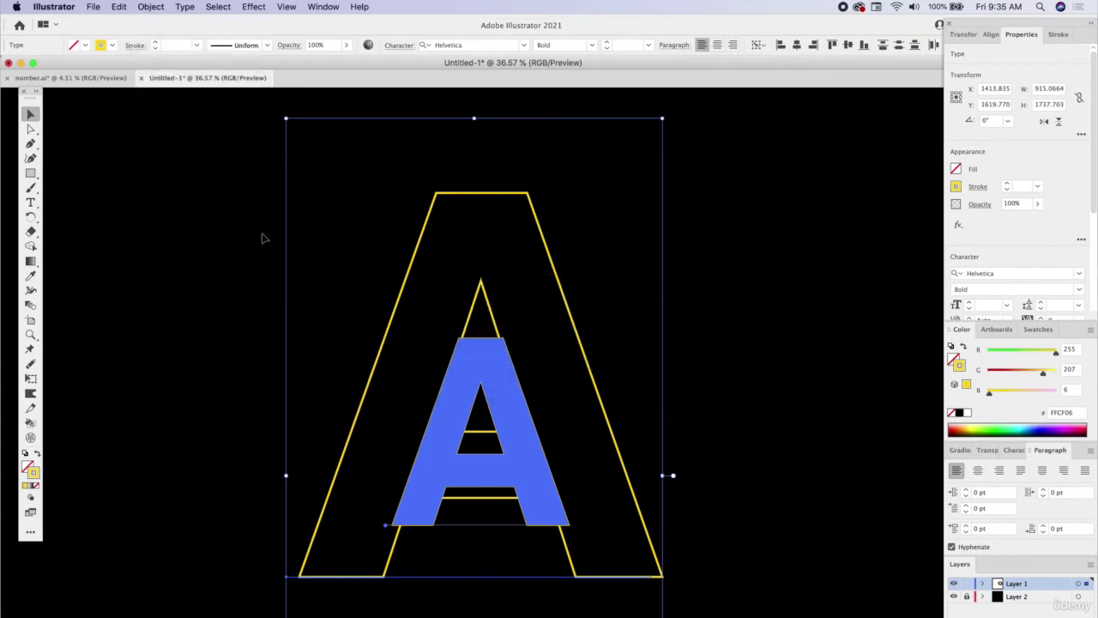
pyautogui.click(262, 245)
pyautogui.click(484, 343)
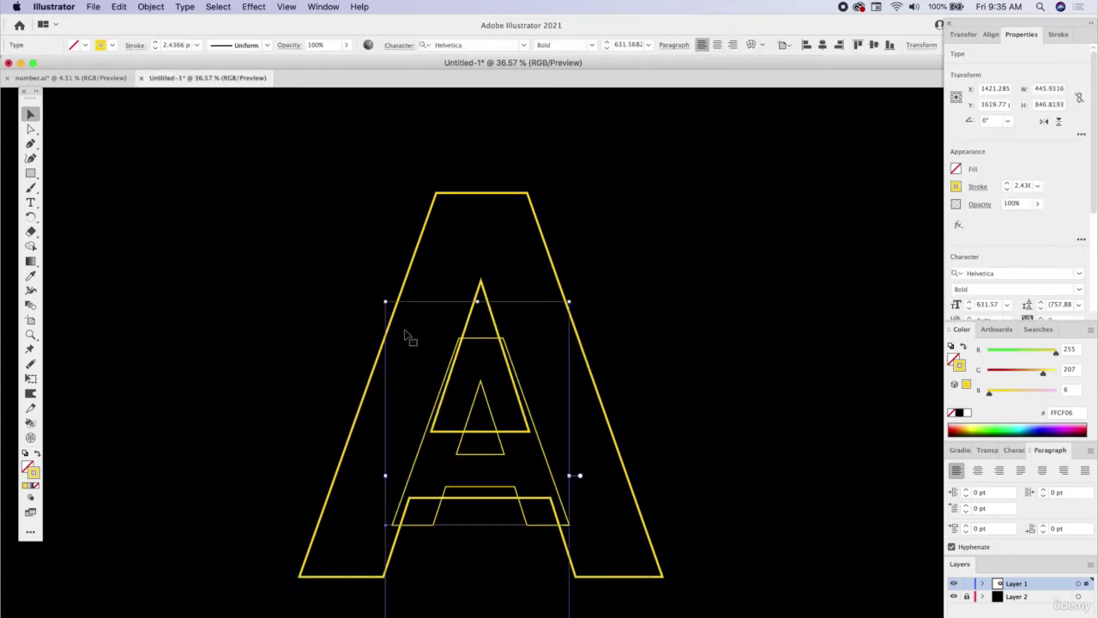
# Give the inner A outline a blue (006FE7) stroke
pyautogui.click(1033, 426)
pyautogui.click(326, 235)
pyautogui.moveTo(266, 223); pyautogui.dragTo(663, 443)
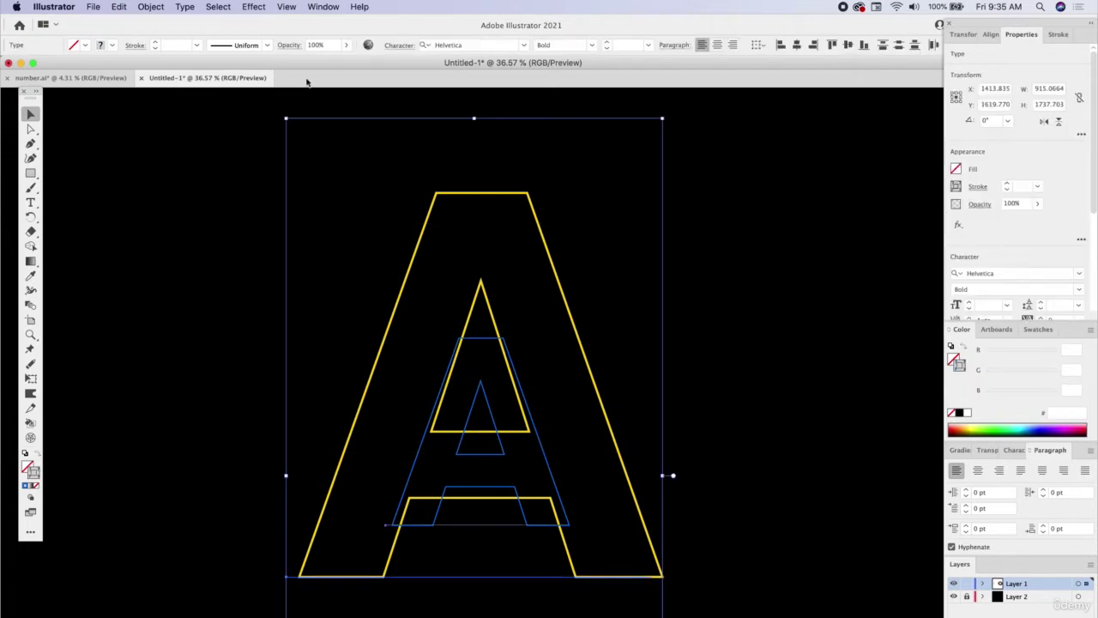
pyautogui.click(749, 341)
pyautogui.click(486, 343)
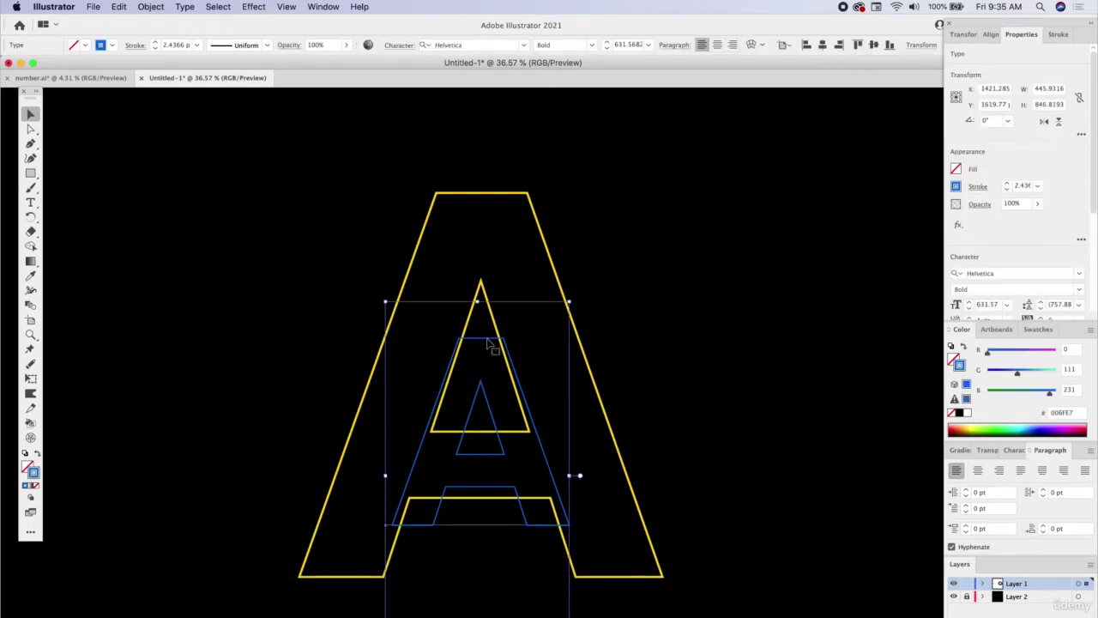
pyautogui.moveTo(498, 199); pyautogui.dragTo(524, 355)
pyautogui.press('super+z')
# Select both A outlines and set their stroke to 4 pt
pyautogui.moveTo(251, 209); pyautogui.dragTo(605, 431)
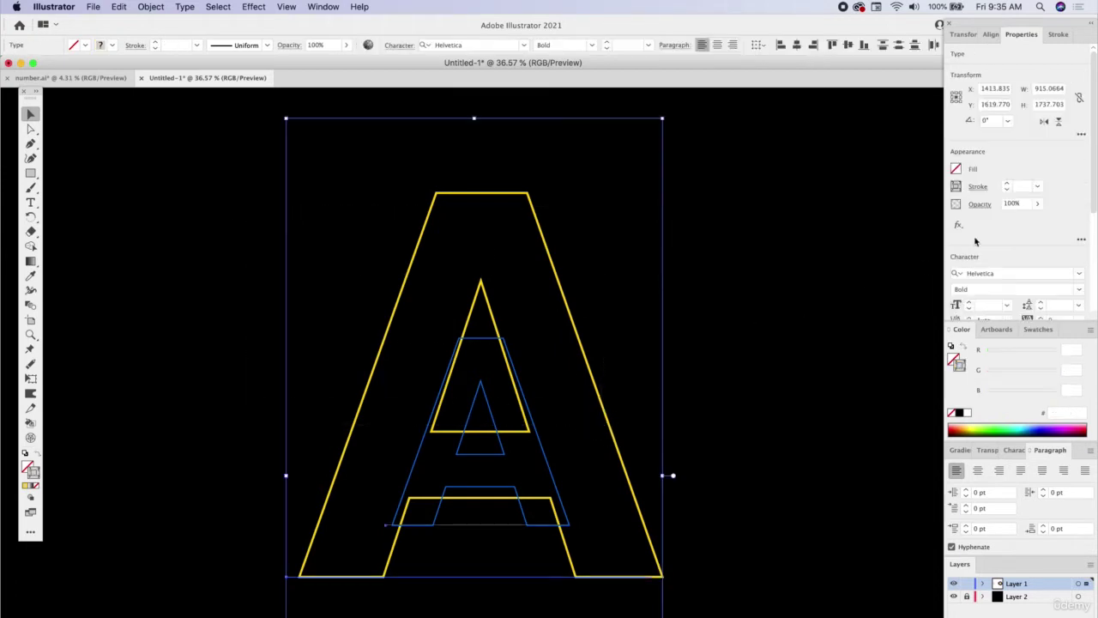
pyautogui.click(1007, 186)
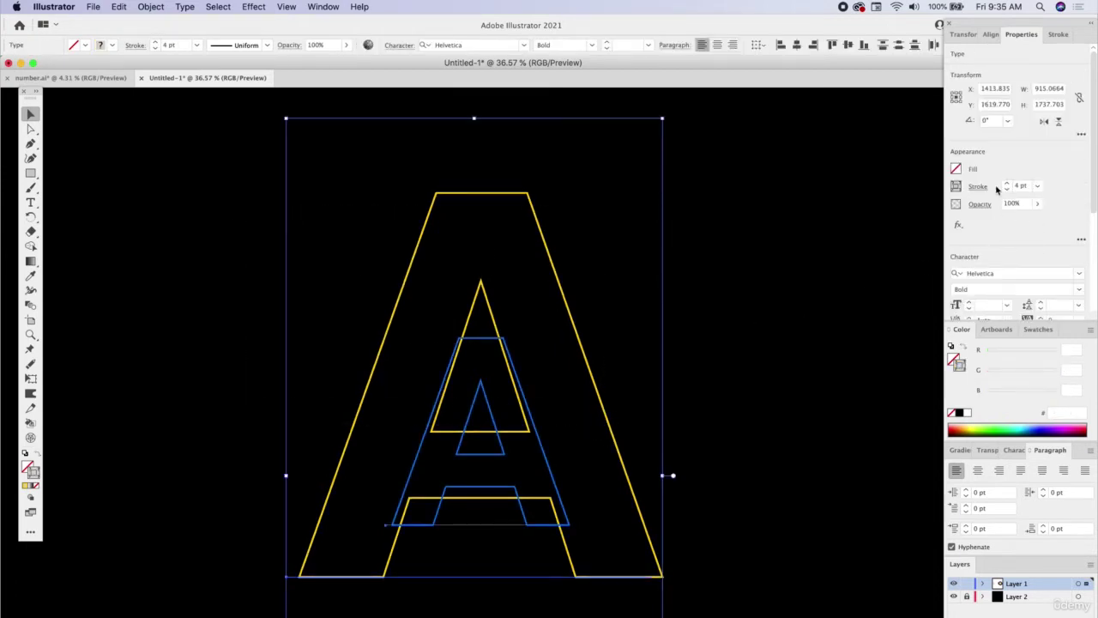
pyautogui.click(139, 6)
pyautogui.moveTo(220, 291)
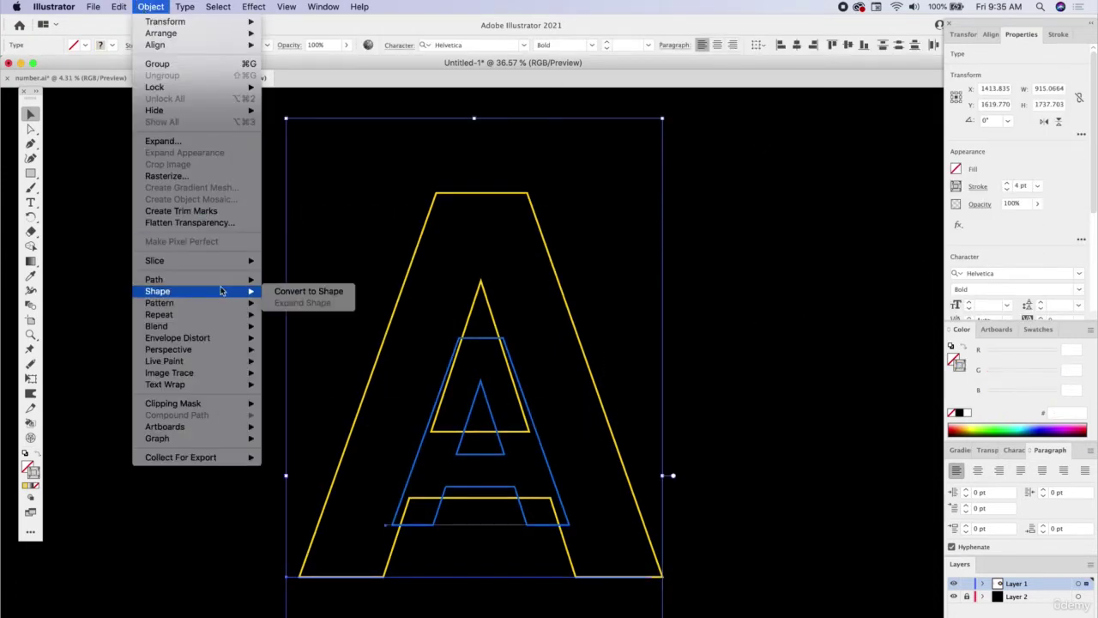
pyautogui.moveTo(197, 325)
pyautogui.click(309, 326)
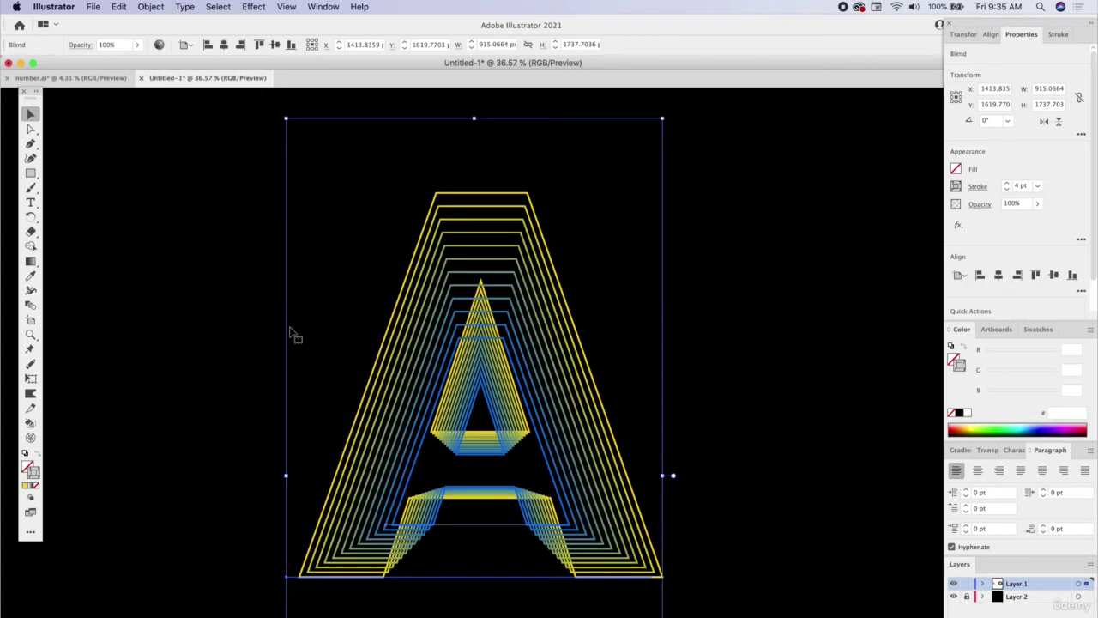
pyautogui.click(773, 352)
pyautogui.click(572, 346)
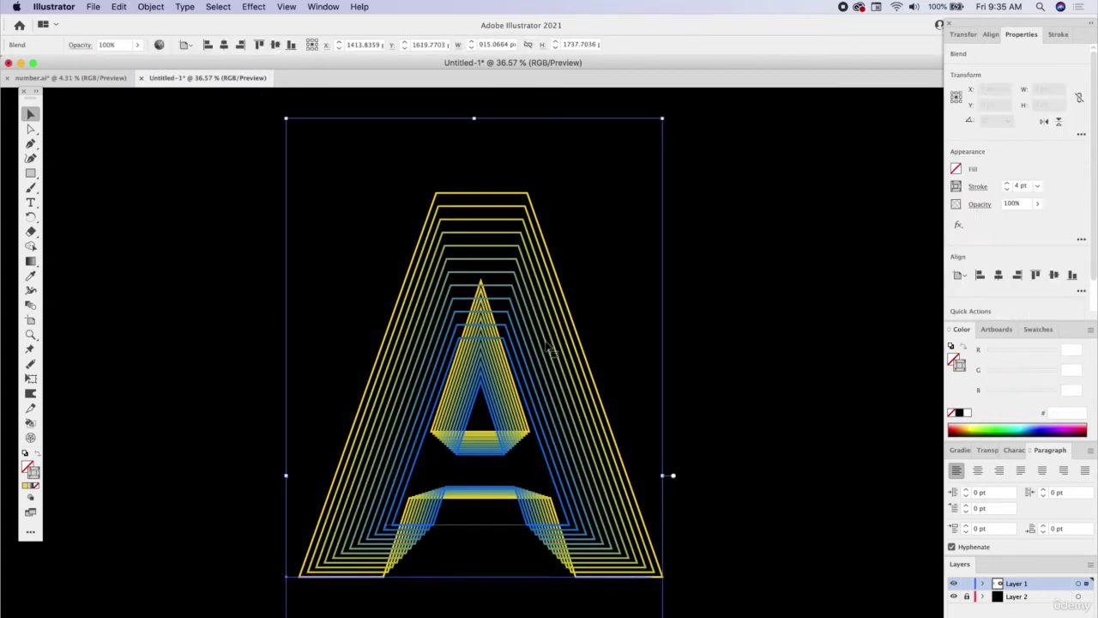
pyautogui.moveTo(272, 246); pyautogui.dragTo(677, 439)
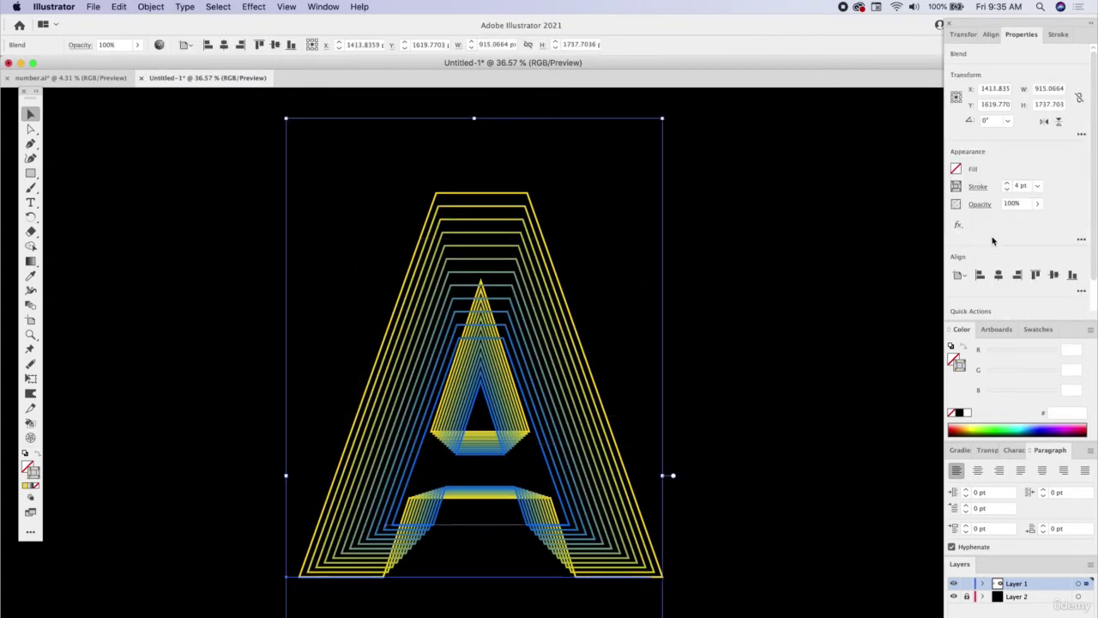
pyautogui.click(1008, 190)
pyautogui.click(1008, 190)
pyautogui.click(856, 297)
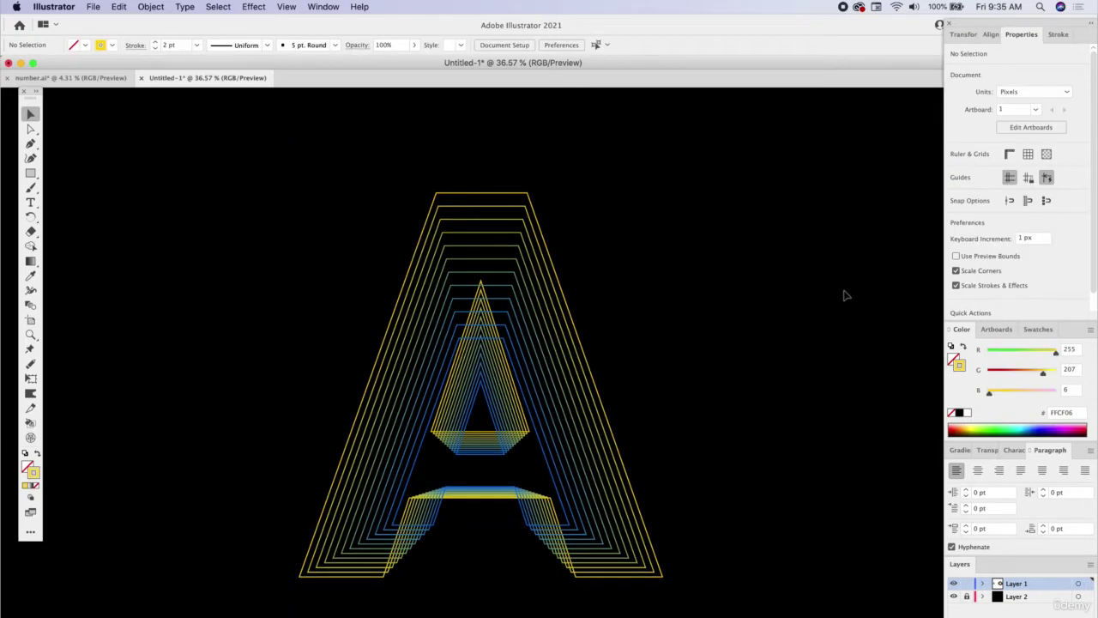
# Undo the A blend, leaving the two separate A outlines
pyautogui.scroll(-4, 632, 429)
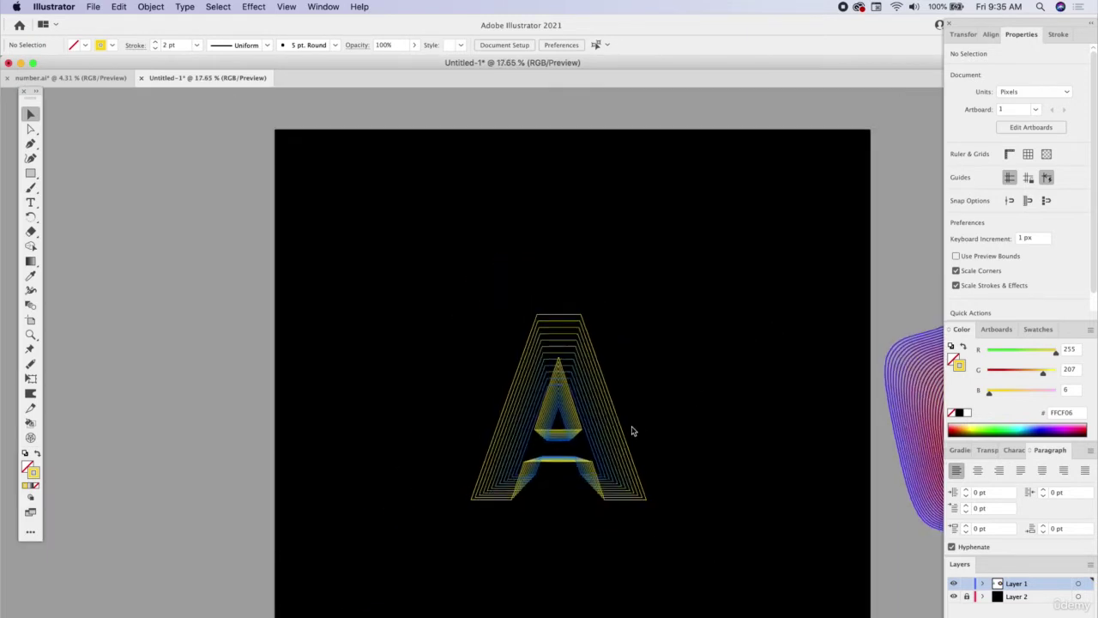
pyautogui.moveTo(509, 388); pyautogui.dragTo(417, 349)
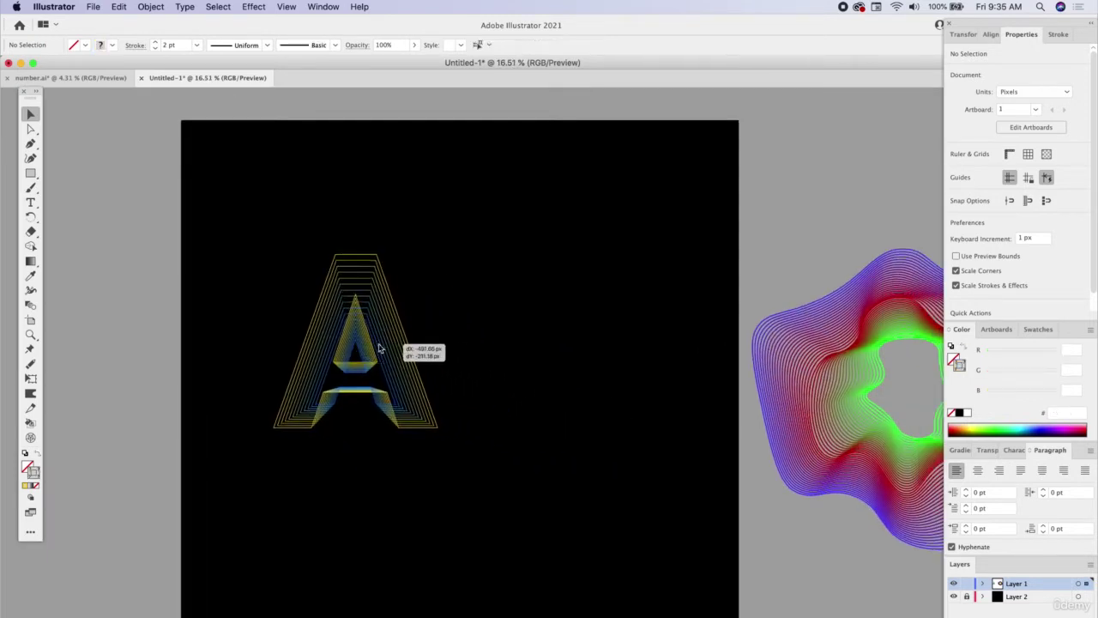
pyautogui.rightClick(381, 348)
pyautogui.click(414, 354)
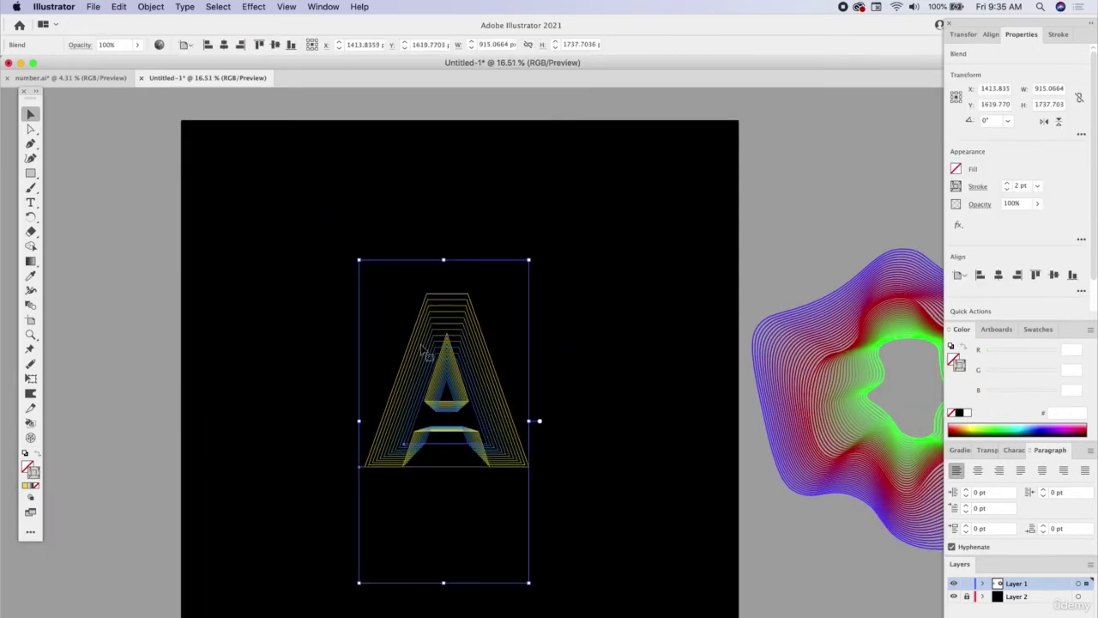
pyautogui.click(576, 380)
pyautogui.press('super+z')
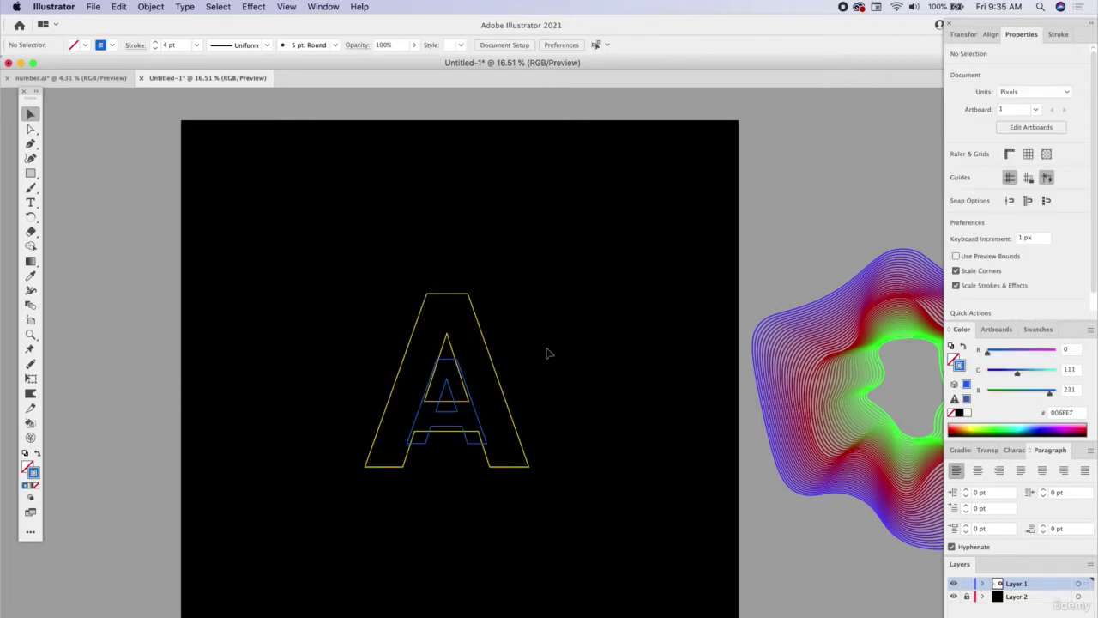
# Retype the large yellow A as 'WOW' and move it to the artboard top
pyautogui.click(472, 329)
pyautogui.doubleClick(477, 311)
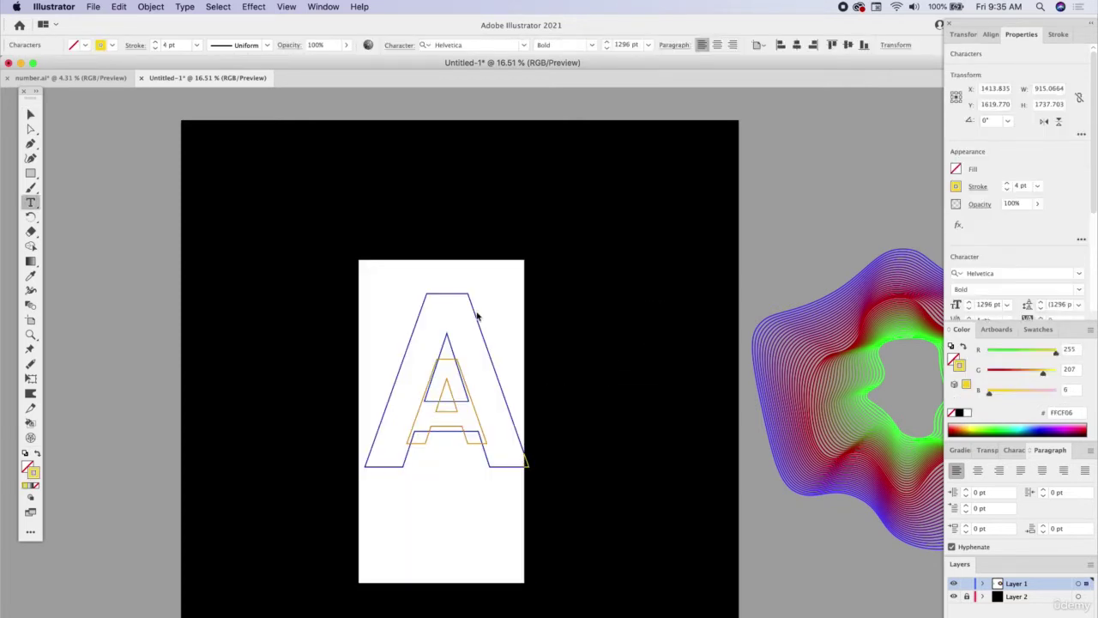
pyautogui.write('WOW')
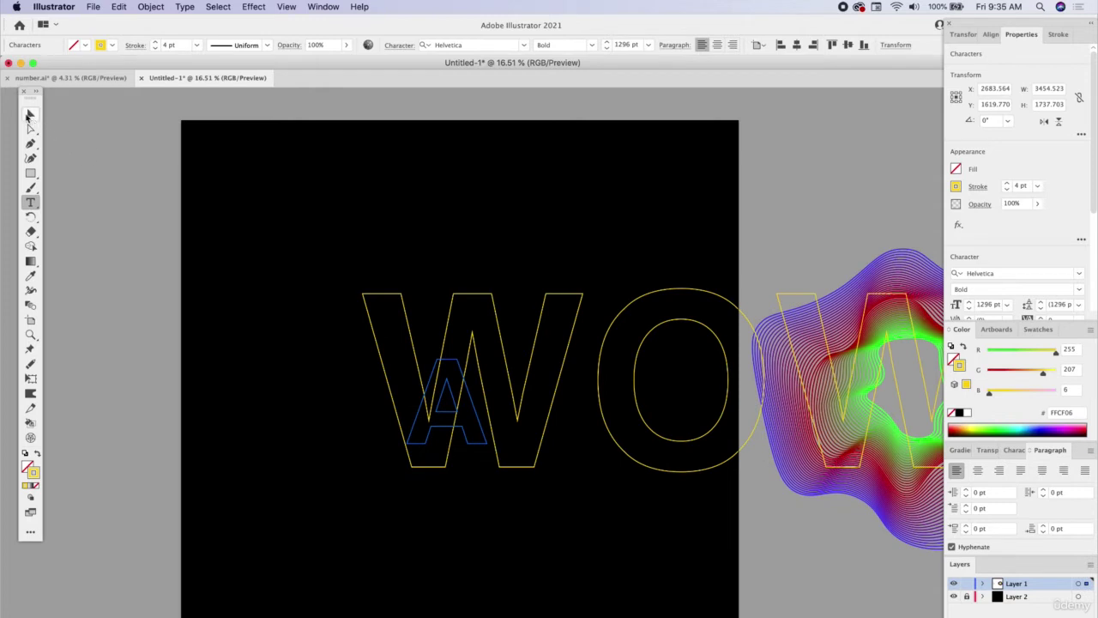
pyautogui.click(30, 116)
pyautogui.moveTo(625, 369); pyautogui.dragTo(441, 270)
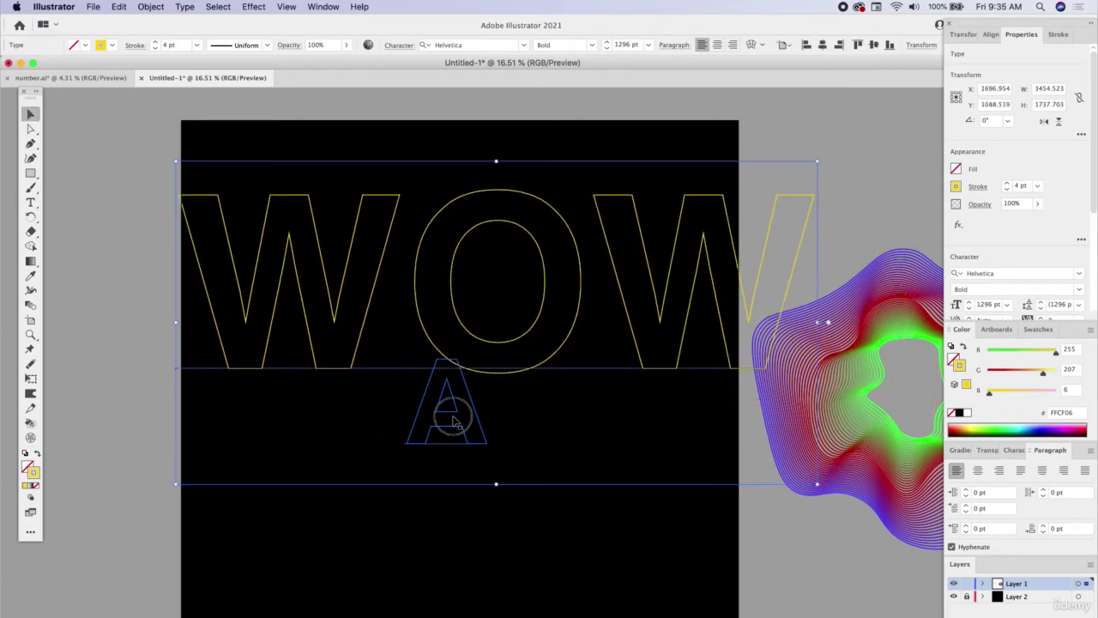
# Retype the small blue A as 'WOW' and place it over the yellow WOW
pyautogui.doubleClick(396, 463)
pyautogui.write('WOW')
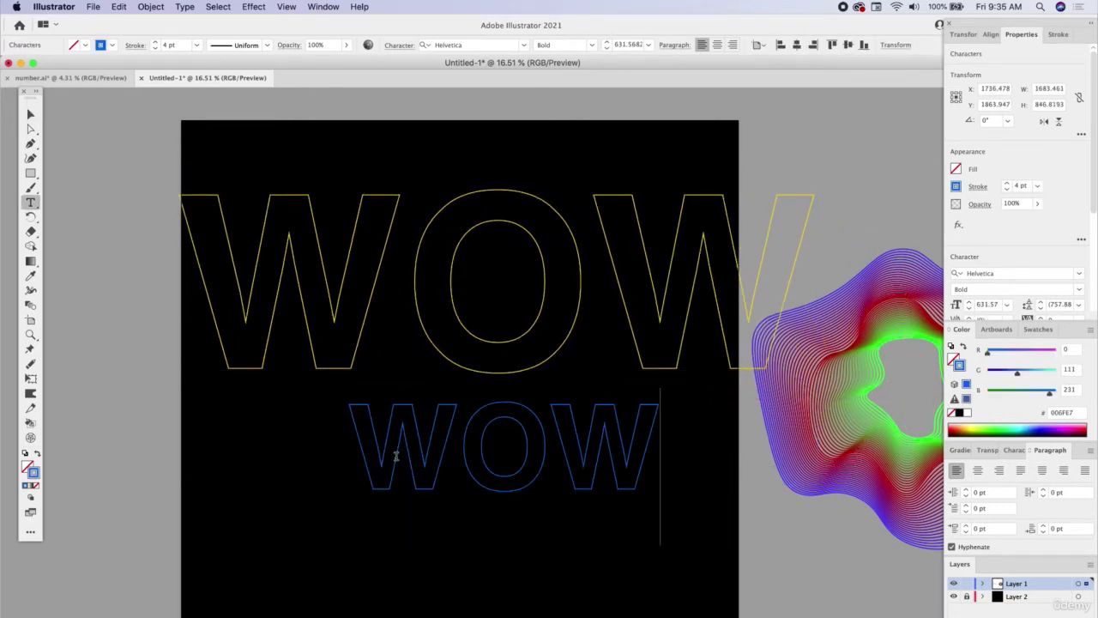
pyautogui.click(32, 115)
pyautogui.moveTo(616, 455); pyautogui.dragTo(592, 333)
# Blend the two WOW objects as a test, then undo the blend
pyautogui.moveTo(500, 275); pyautogui.dragTo(638, 387)
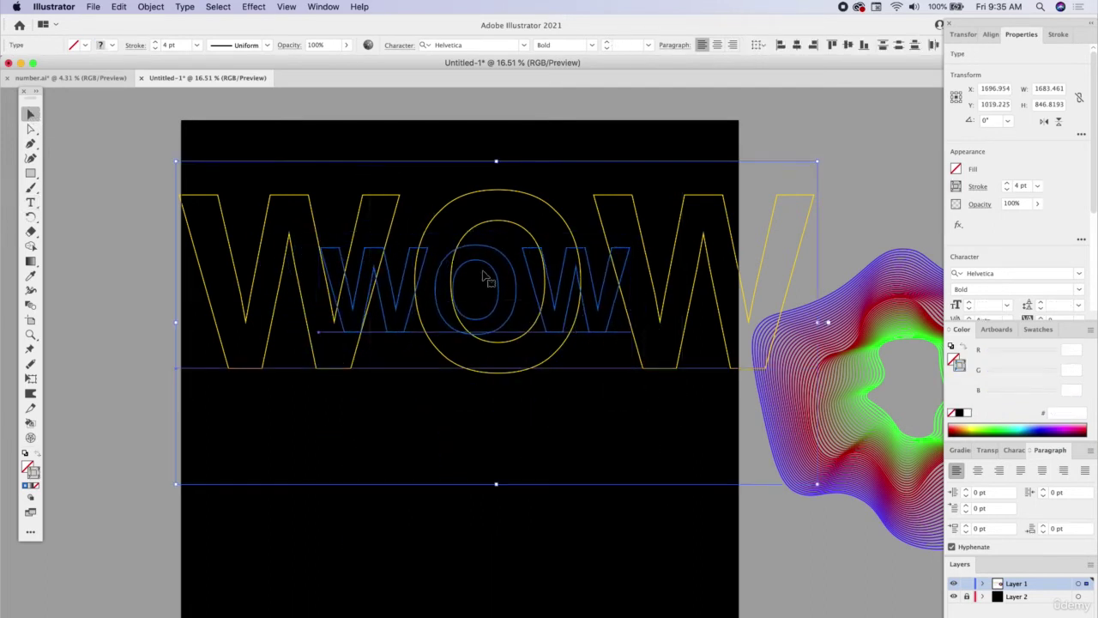
pyautogui.click(151, 6)
pyautogui.moveTo(198, 326)
pyautogui.click(286, 327)
pyautogui.moveTo(548, 313); pyautogui.dragTo(639, 348)
pyautogui.press('super+z')
pyautogui.press('super+z')
pyautogui.press('super+z')
pyautogui.press('super+z')
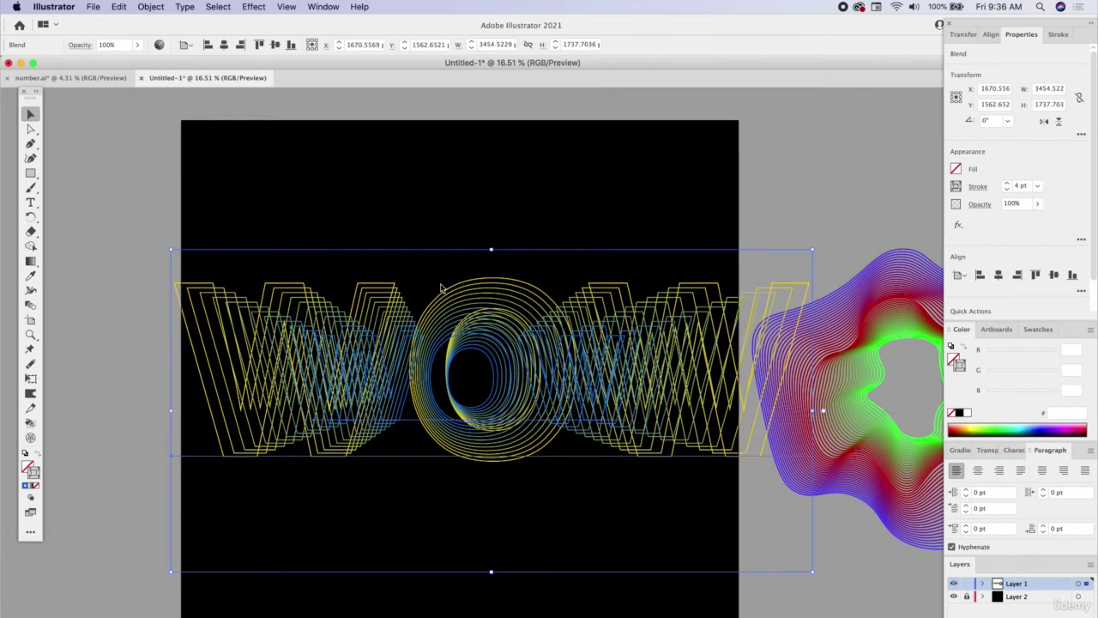
# Scale the yellow WOW down proportionally and nudge it into place
pyautogui.click(470, 157)
pyautogui.click(818, 171)
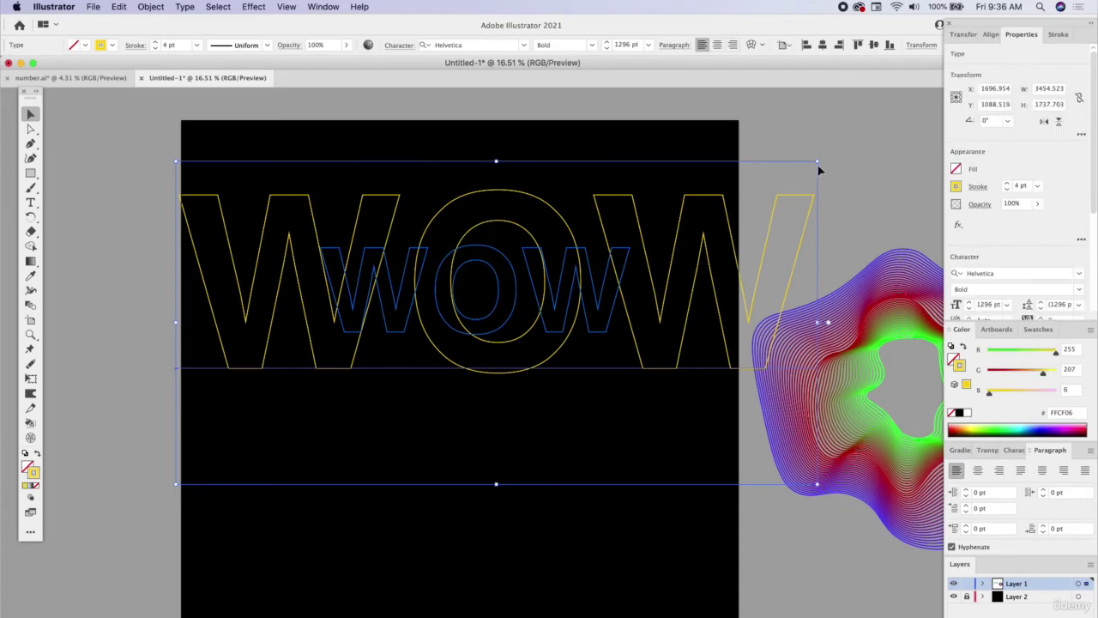
pyautogui.moveTo(818, 160)
pyautogui.mouseDown()
pyautogui.moveTo(711, 215)
pyautogui.moveTo(657, 277)
pyautogui.moveTo(737, 249)
pyautogui.mouseUp()
pyautogui.moveTo(519, 199)
pyautogui.mouseDown()
pyautogui.moveTo(515, 233)
pyautogui.moveTo(514, 206)
pyautogui.mouseUp()
# Select both WOW objects and set Blend Options to 22 specified steps
pyautogui.moveTo(370, 149); pyautogui.dragTo(568, 351)
pyautogui.click(143, 6)
pyautogui.moveTo(217, 327)
pyautogui.click(302, 356)
pyautogui.doubleClick(601, 309)
pyautogui.press('Return')
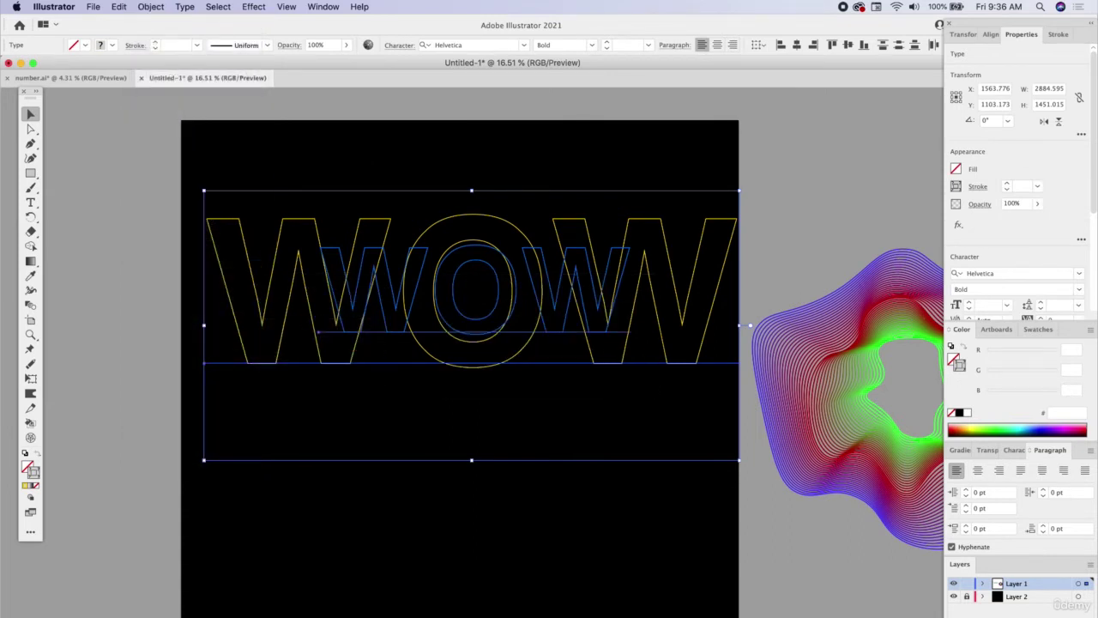
# Make the WOW blend and move it down on the artboard
pyautogui.click(151, 6)
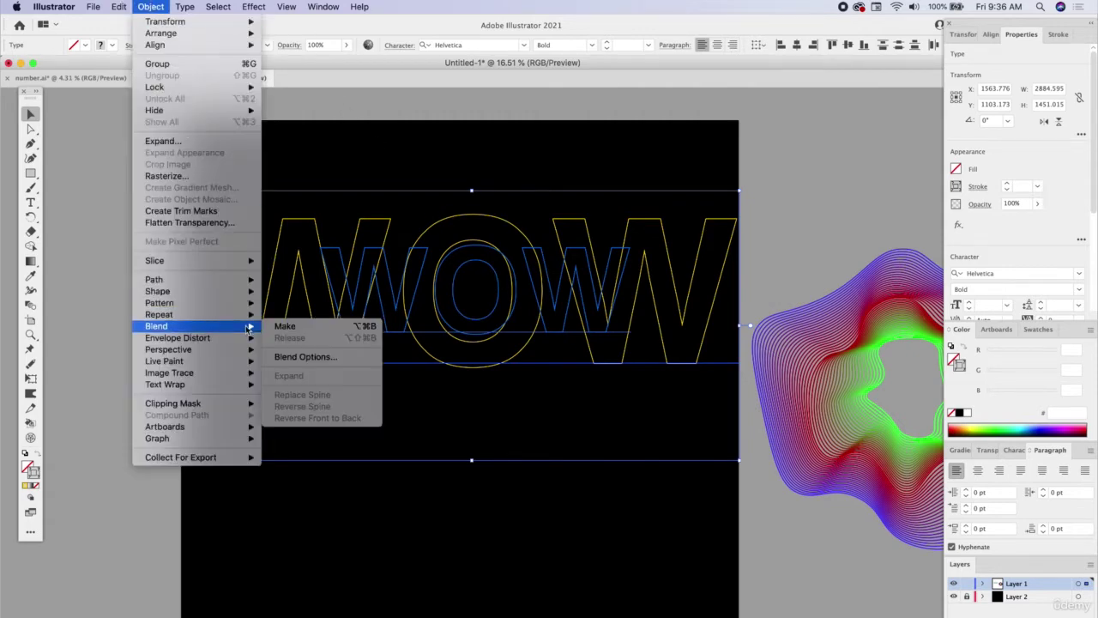
pyautogui.click(275, 330)
pyautogui.moveTo(542, 305); pyautogui.dragTo(528, 369)
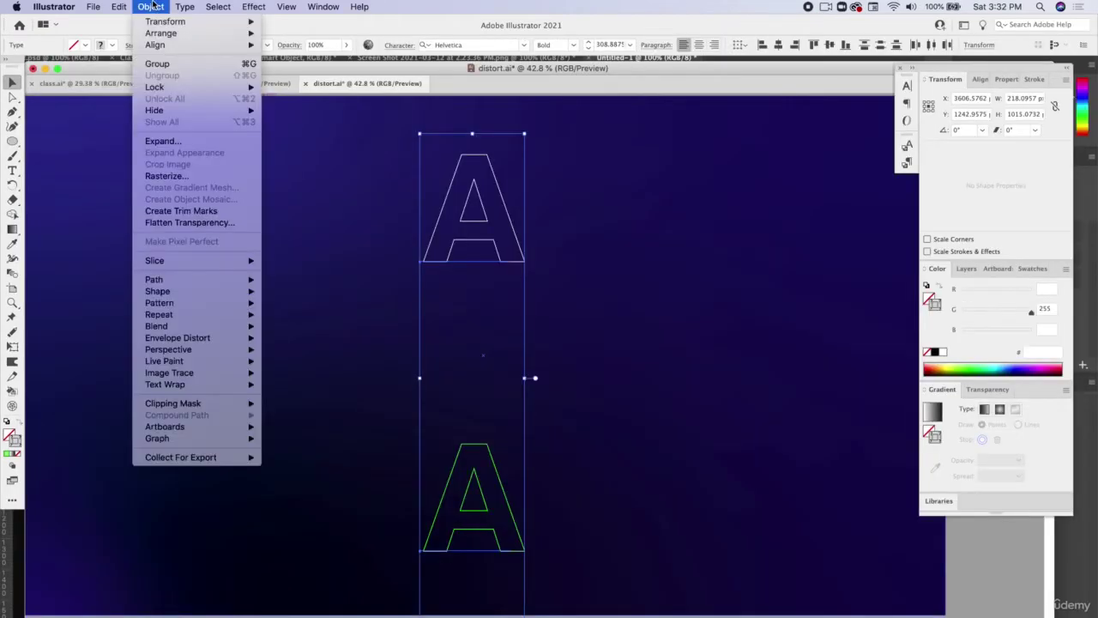
# Blend the two A outlines, shift the top A to skew the column, then draw a blue square
pyautogui.moveTo(240, 314)
pyautogui.click(287, 314)
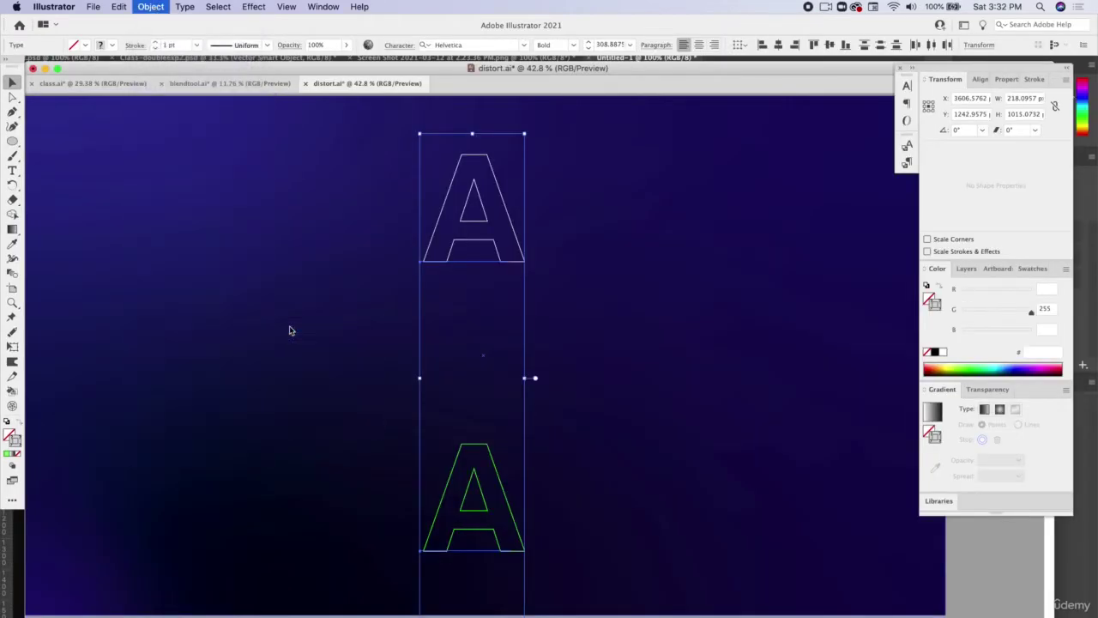
pyautogui.click(12, 97)
pyautogui.click(232, 147)
pyautogui.click(443, 193)
pyautogui.moveTo(444, 193)
pyautogui.mouseDown()
pyautogui.moveTo(232, 193)
pyautogui.moveTo(544, 201)
pyautogui.moveTo(456, 455)
pyautogui.moveTo(455, 399)
pyautogui.moveTo(360, 413)
pyautogui.moveTo(153, 185)
pyautogui.moveTo(121, 174)
pyautogui.moveTo(745, 204)
pyautogui.moveTo(507, 160)
pyautogui.moveTo(458, 184)
pyautogui.mouseUp()
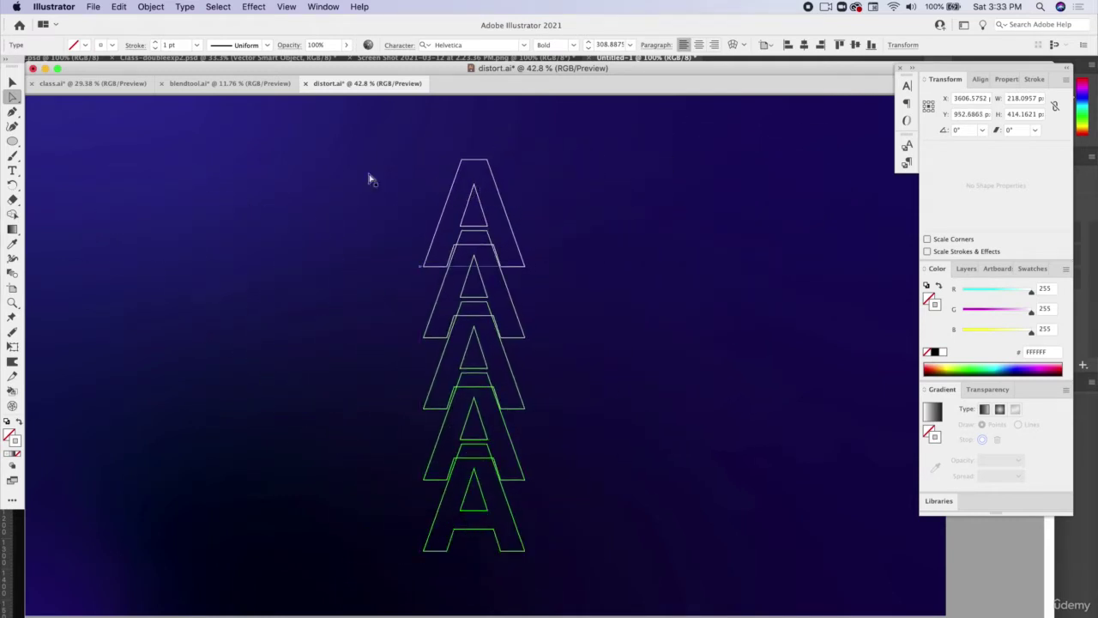
pyautogui.click(38, 456)
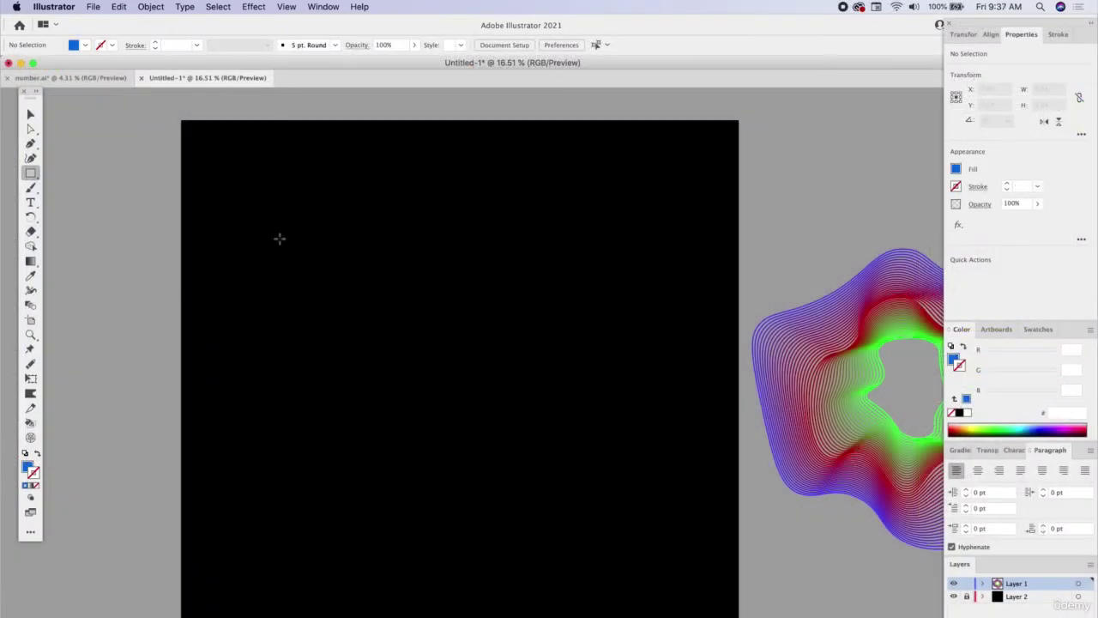
pyautogui.moveTo(244, 248)
pyautogui.mouseDown()
pyautogui.moveTo(331, 321)
pyautogui.moveTo(354, 358)
pyautogui.mouseUp()
# Alt-drag a duplicate of the blue square and fill the copy magenta (FF1767)
pyautogui.press('v')
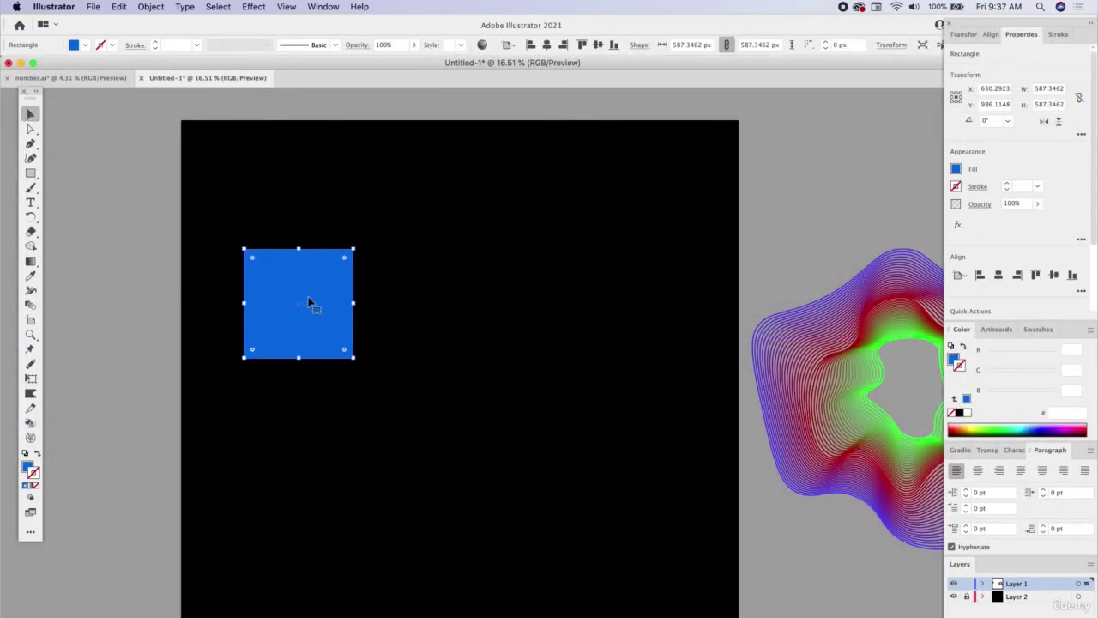
pyautogui.moveTo(343, 296); pyautogui.dragTo(476, 363)
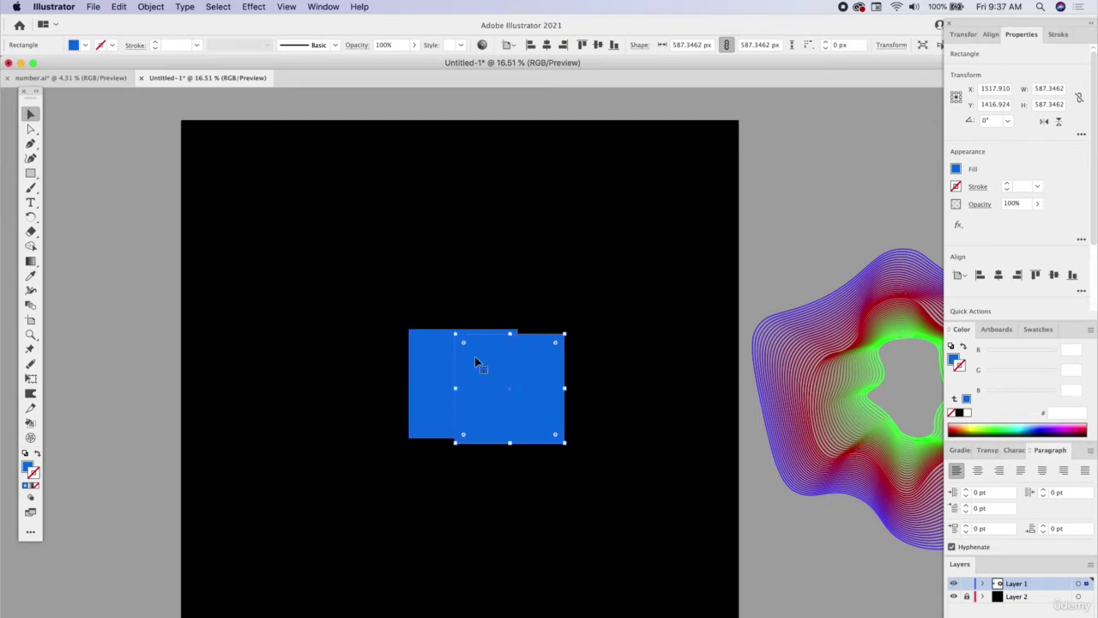
pyautogui.click(1066, 430)
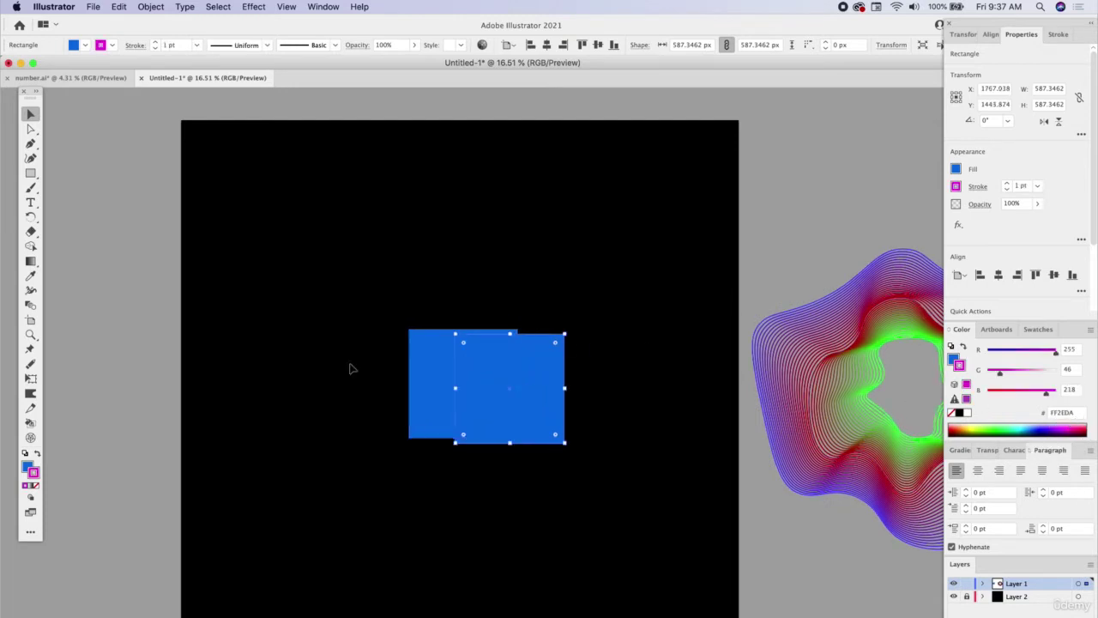
pyautogui.click(28, 468)
pyautogui.click(1079, 432)
# Rotate the magenta copy 45°, centre it on the blue square, enlarge it to ~1139 px, select both
pyautogui.moveTo(570, 336); pyautogui.dragTo(530, 318)
pyautogui.moveTo(518, 383); pyautogui.dragTo(475, 378)
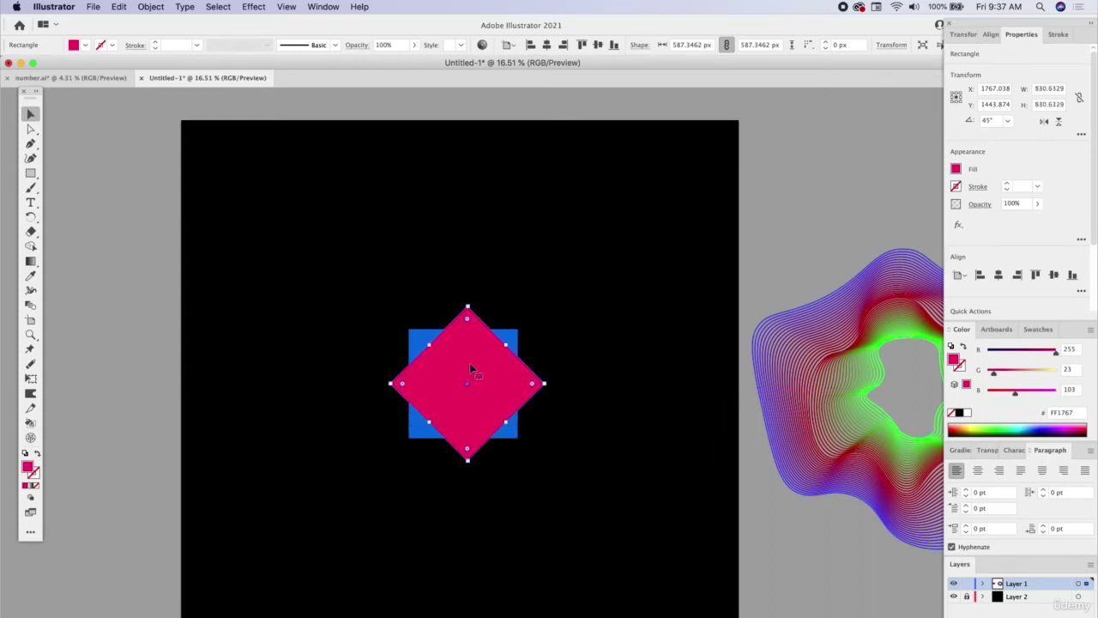
pyautogui.click(468, 308)
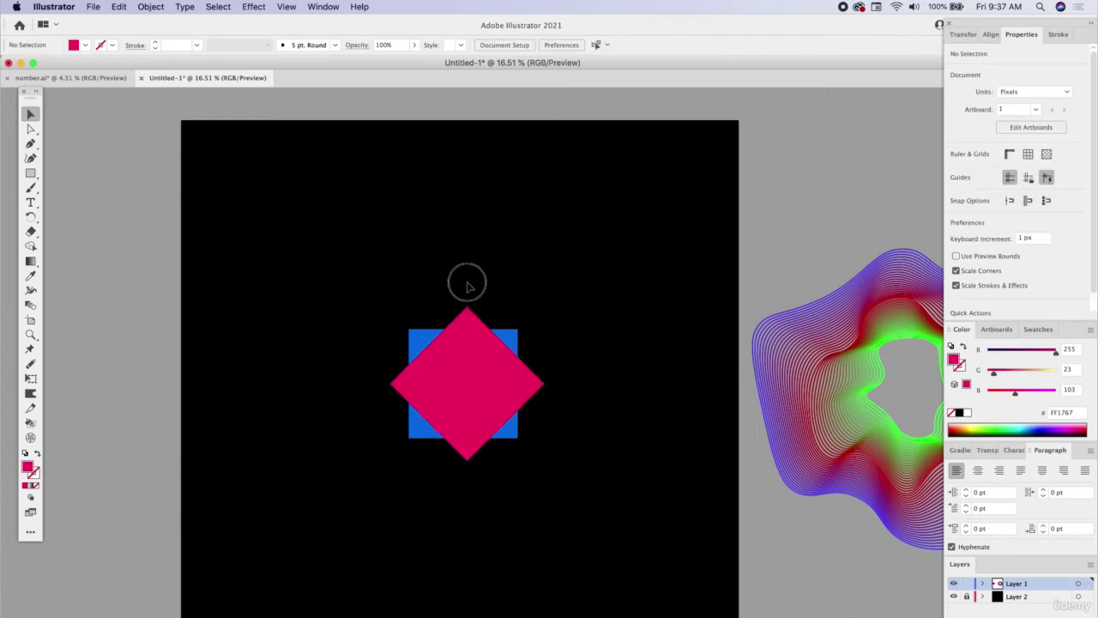
pyautogui.click(468, 309)
pyautogui.moveTo(468, 307); pyautogui.dragTo(472, 236)
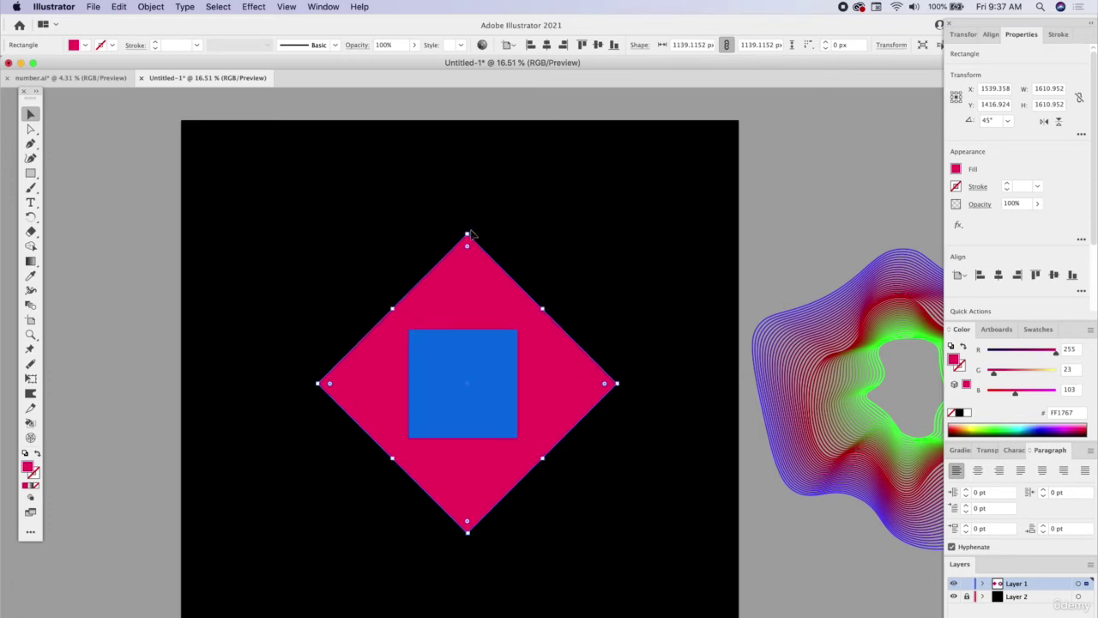
pyautogui.keyDown('shift'); pyautogui.click(485, 375); pyautogui.keyUp('shift')
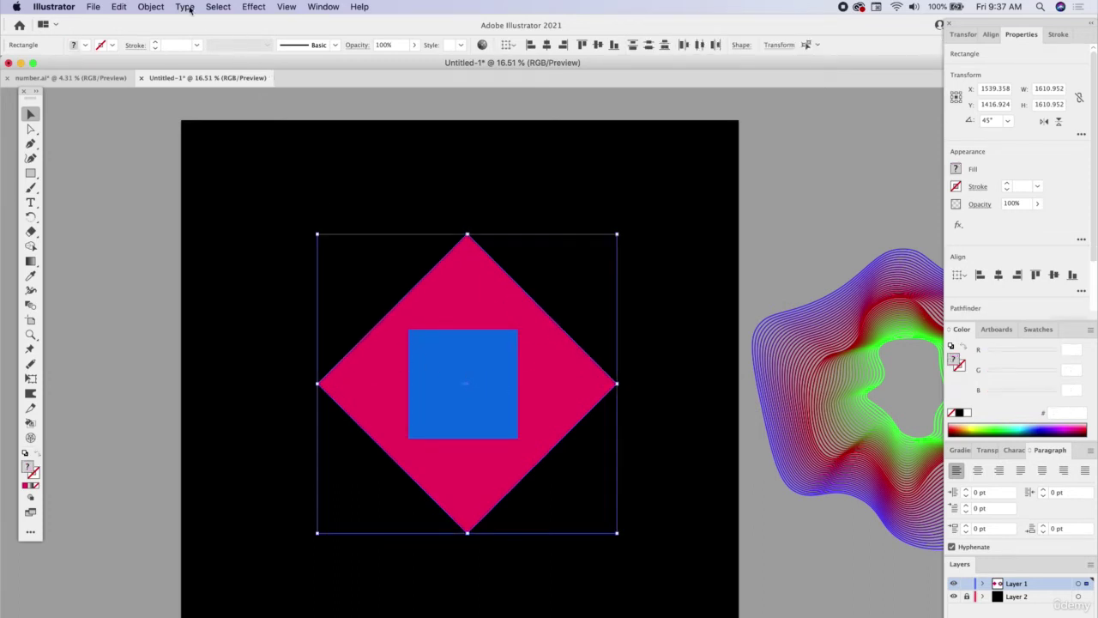
# Set Blend Options spacing to Specified Steps with 22 steps
pyautogui.click(159, 5)
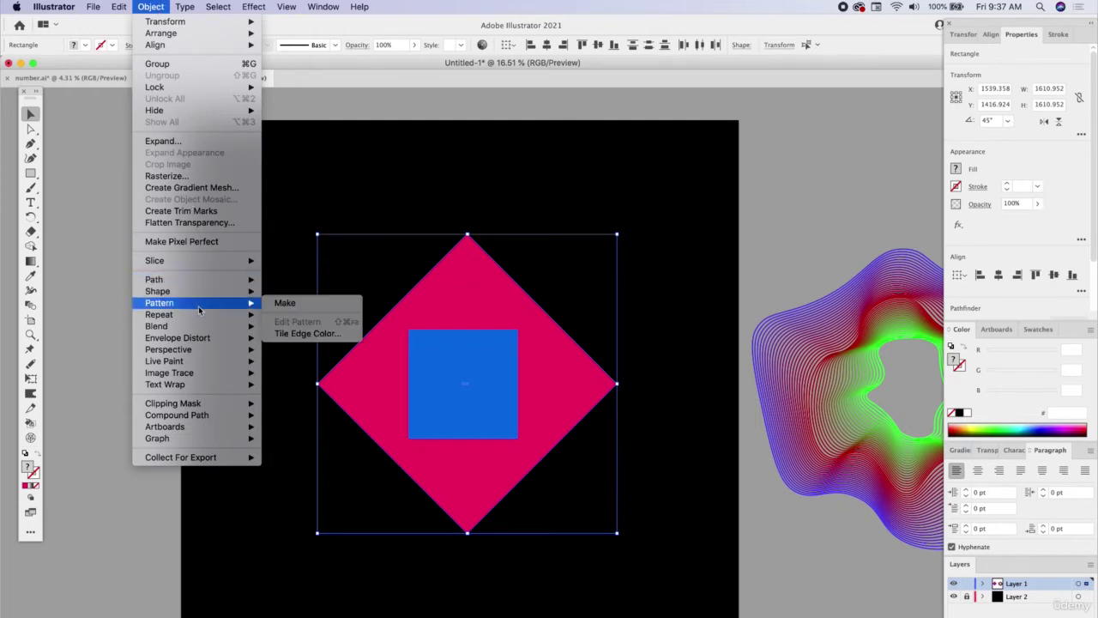
pyautogui.moveTo(202, 331)
pyautogui.click(302, 358)
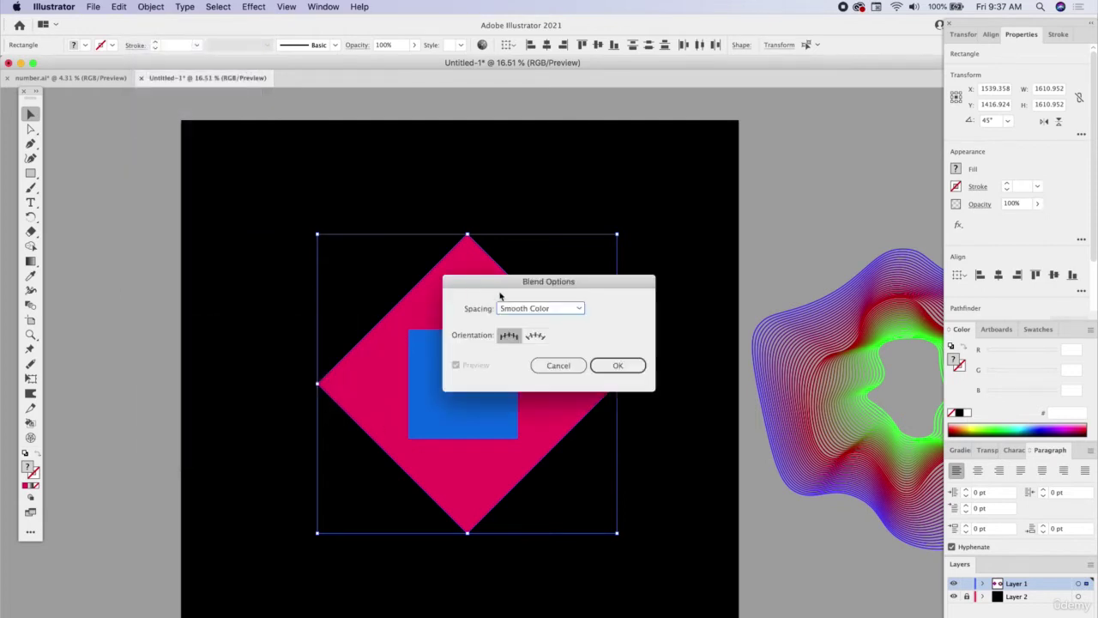
pyautogui.click(543, 307)
pyautogui.click(535, 333)
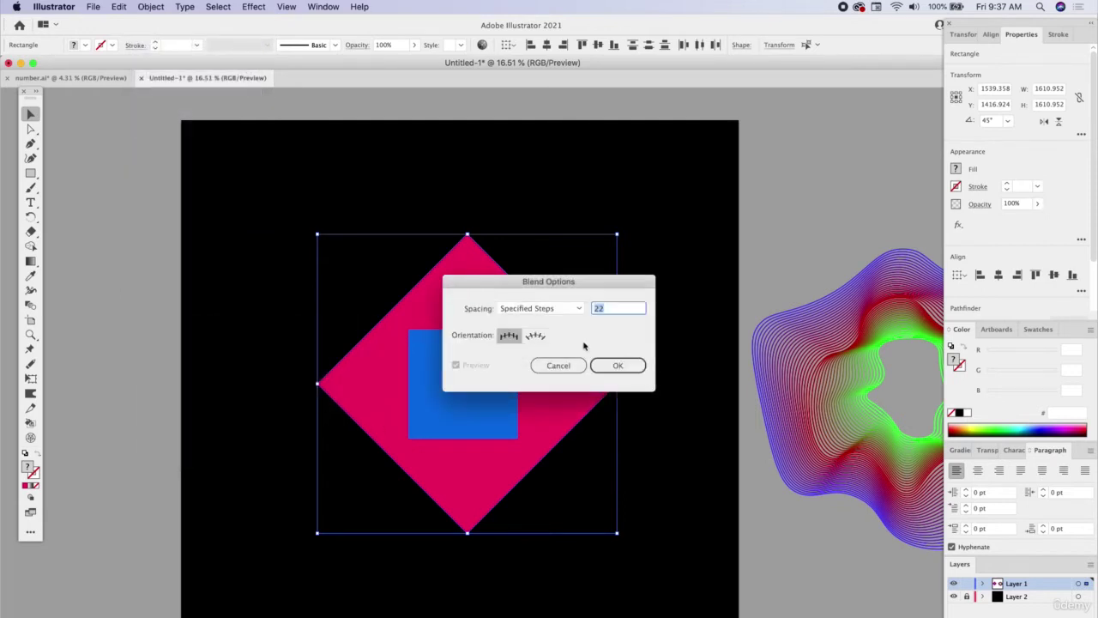
pyautogui.click(618, 365)
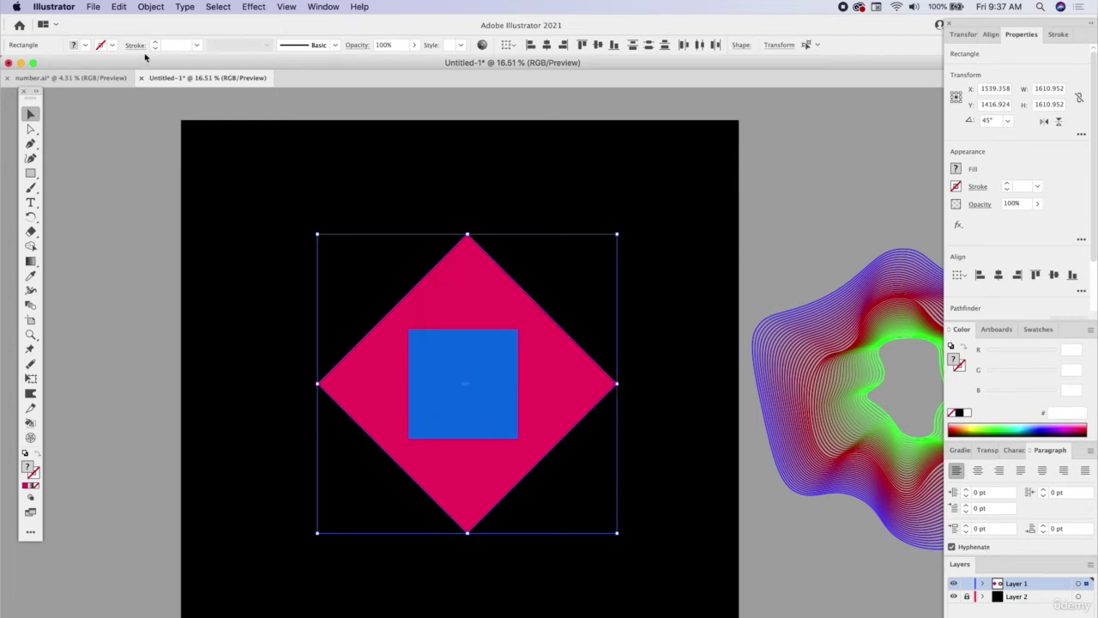
# Make the blend between the blue square and magenta diamond, then reselect it for part editing
pyautogui.click(150, 6)
pyautogui.moveTo(203, 316)
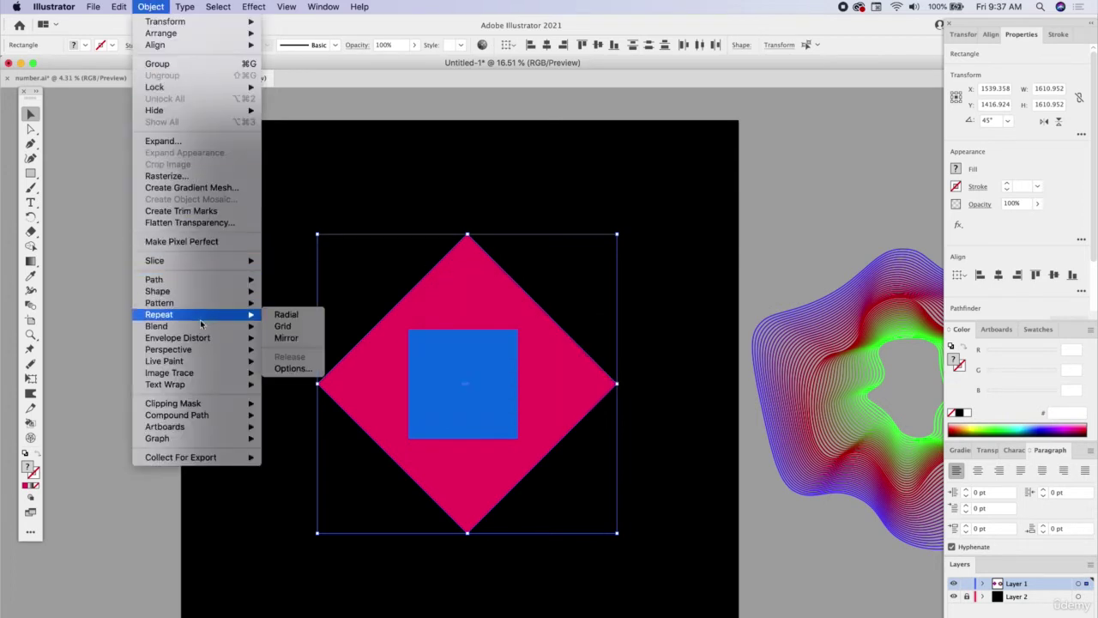
pyautogui.click(280, 325)
pyautogui.scroll(2, 109, 140)
pyautogui.click(109, 140)
pyautogui.click(539, 340)
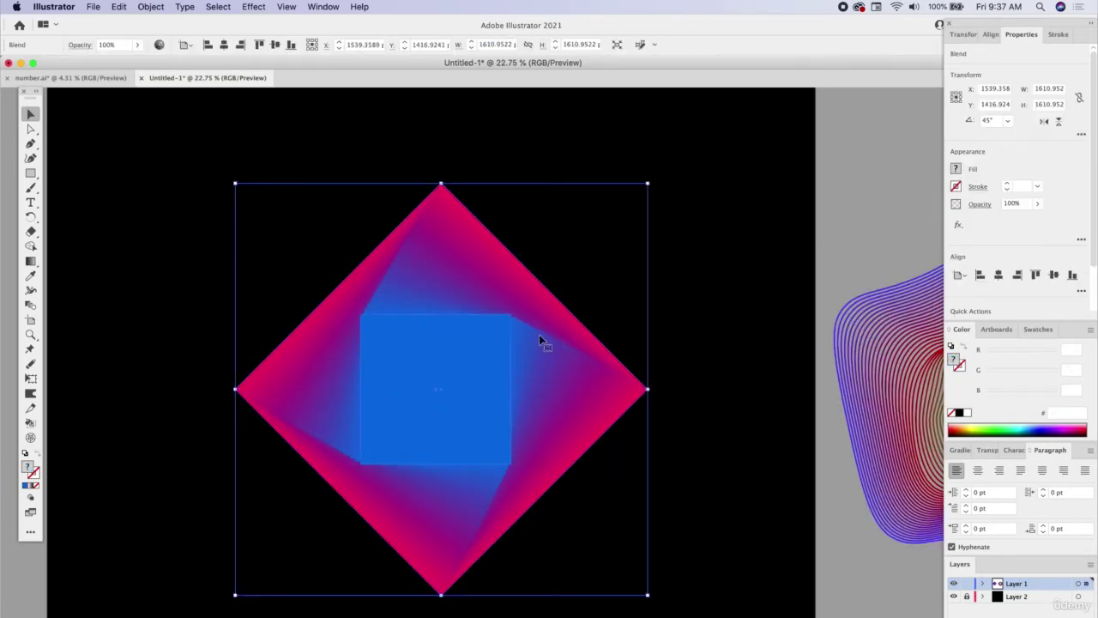
pyautogui.click(31, 128)
# Resize the blend's inner blue square to about 536 px, then select all and re-blend with Cmd+Option+B
pyautogui.click(470, 372)
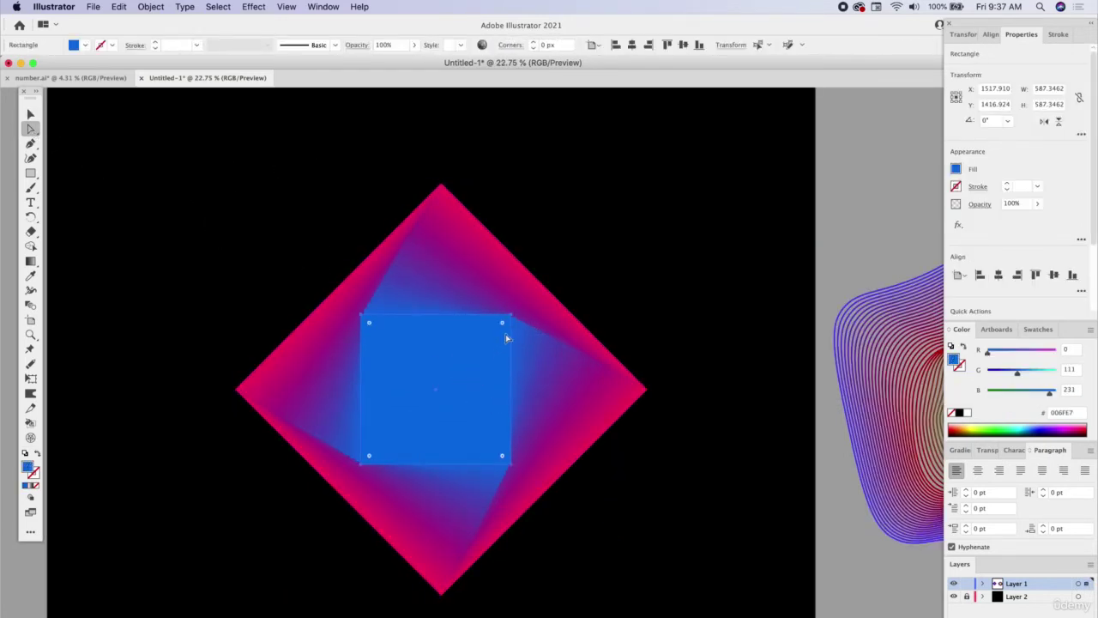
pyautogui.click(28, 113)
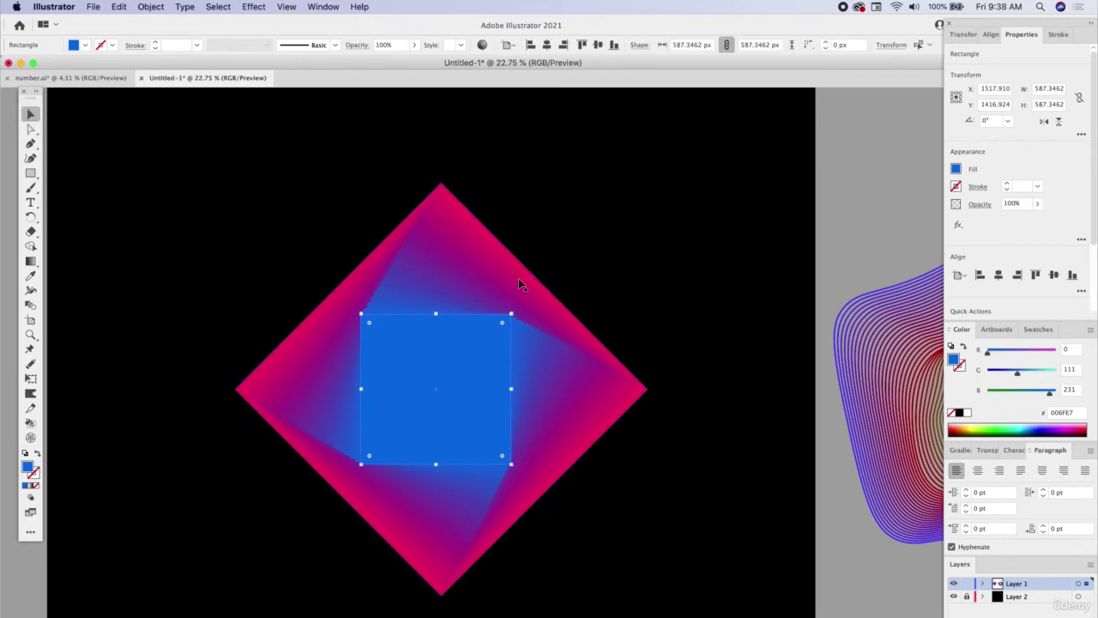
pyautogui.moveTo(512, 318)
pyautogui.mouseDown()
pyautogui.moveTo(457, 381)
pyautogui.moveTo(520, 289)
pyautogui.moveTo(595, 231)
pyautogui.moveTo(434, 393)
pyautogui.moveTo(515, 318)
pyautogui.moveTo(505, 320)
pyautogui.mouseUp()
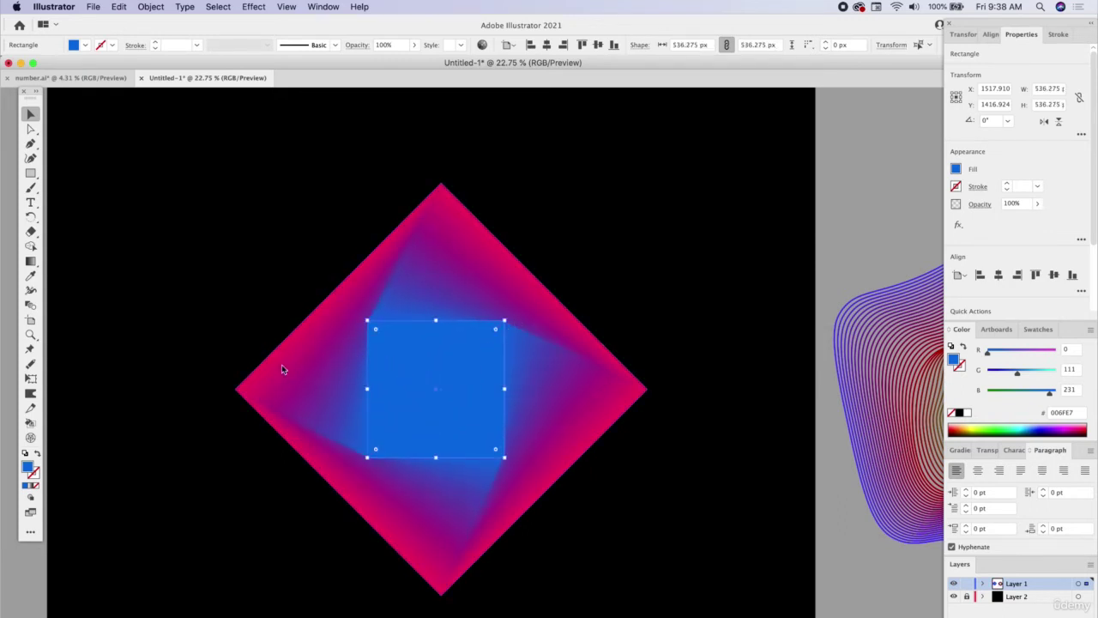
pyautogui.press('super+a')
pyautogui.press('super+alt+b')
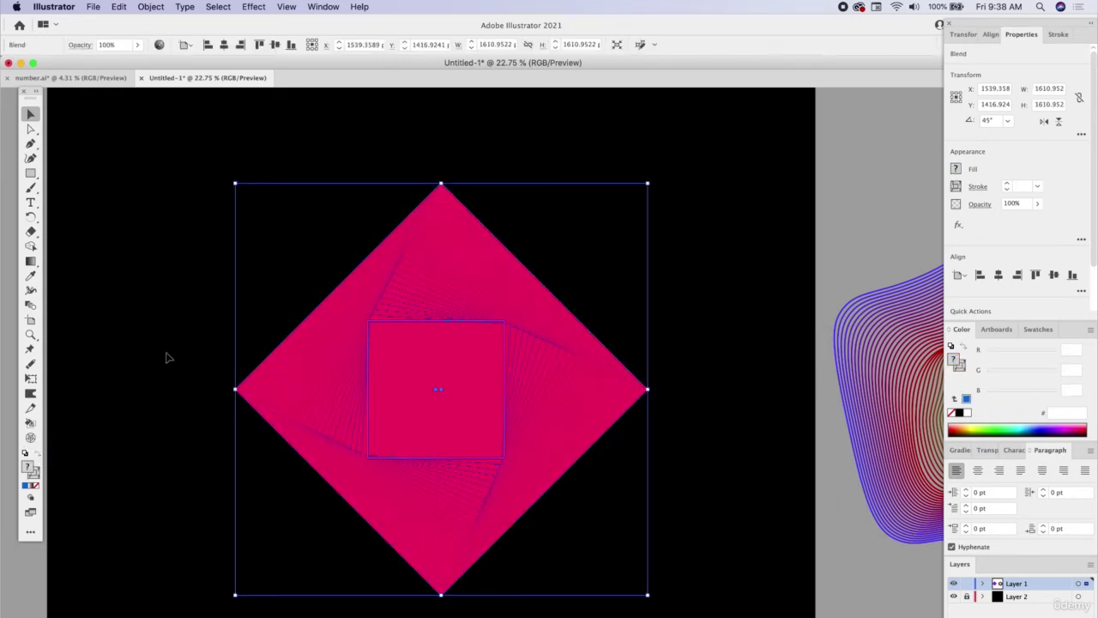
# Give the blend no fill and a bright green 17FF17 stroke, then deselect to view the twisted lines
pyautogui.click(36, 486)
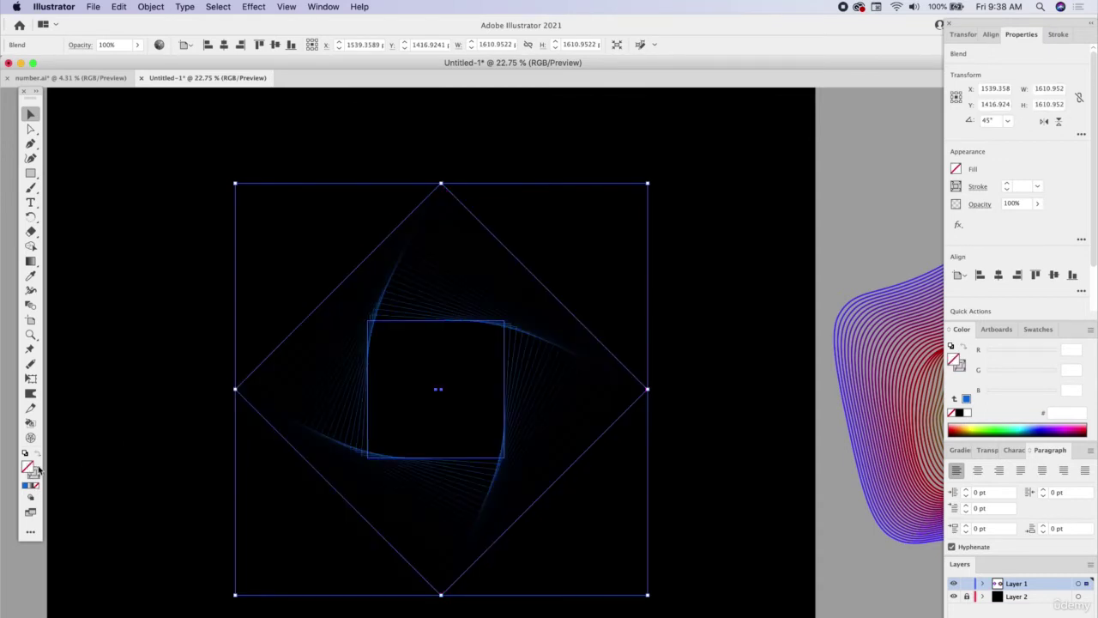
pyautogui.click(994, 431)
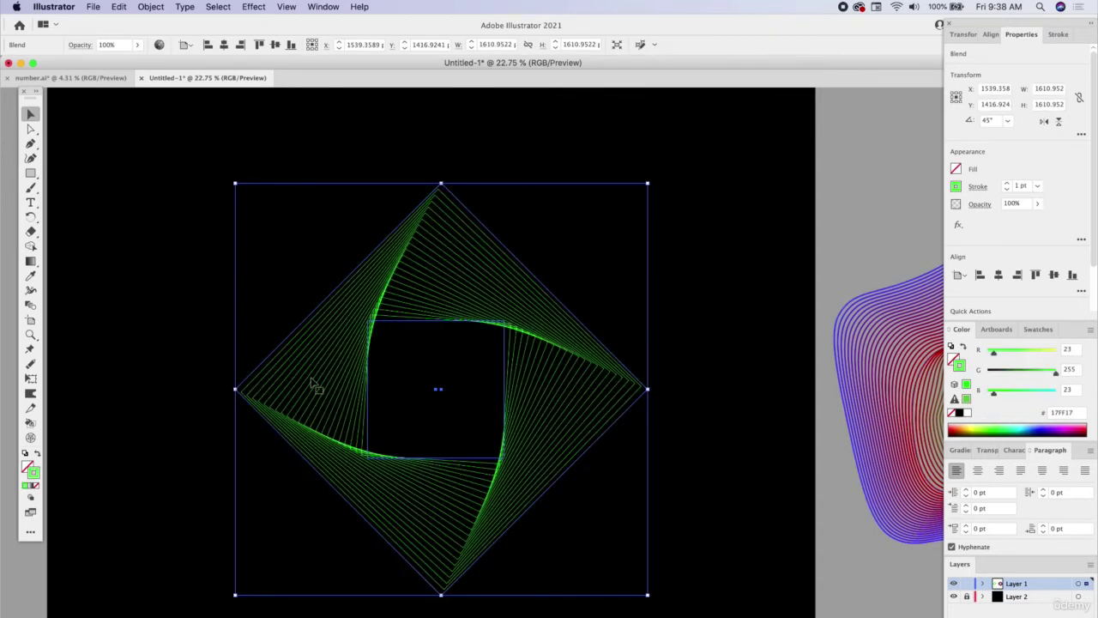
pyautogui.click(168, 281)
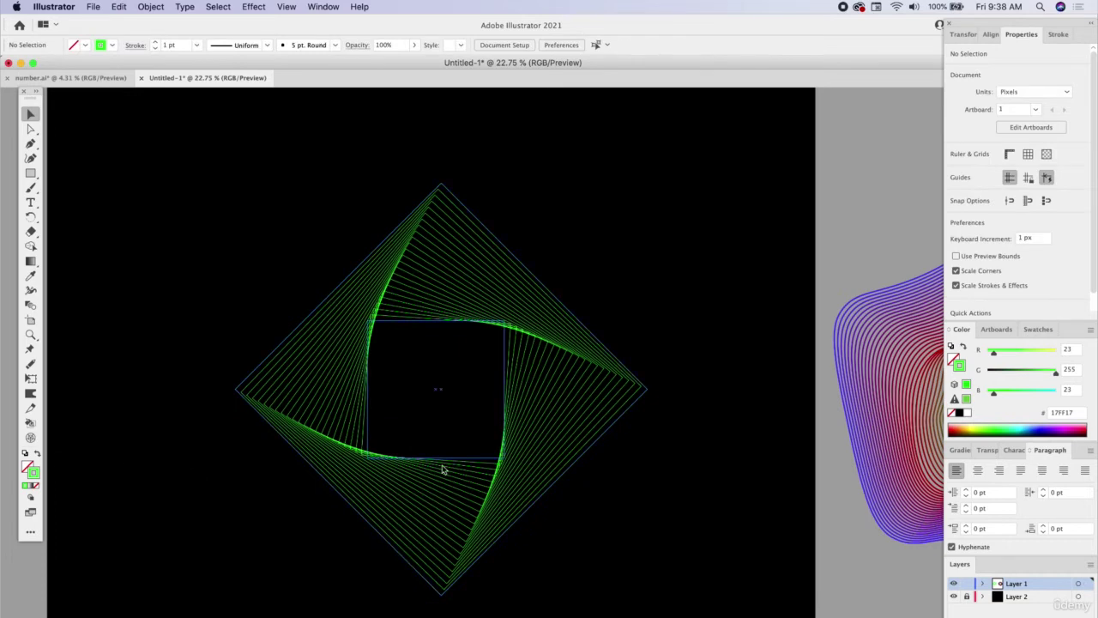
pyautogui.scroll(-3, 443, 468)
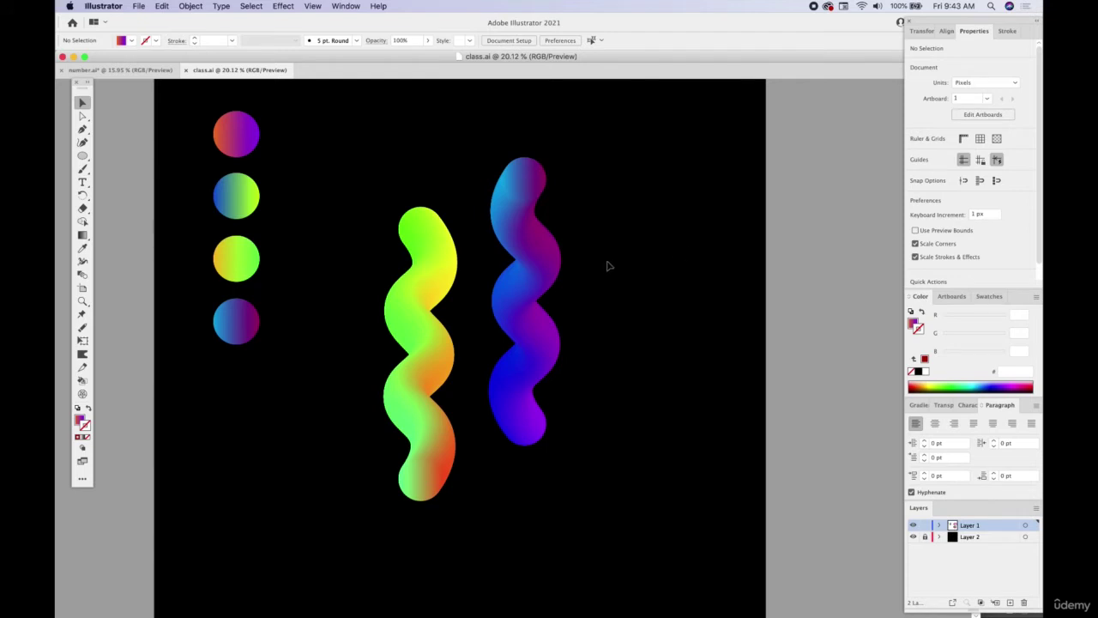
# Move the green and purple-blue wavy tubes together to the artboard's right edge
pyautogui.click(448, 274)
pyautogui.keyDown('shift'); pyautogui.click(512, 267); pyautogui.keyUp('shift')
pyautogui.moveTo(413, 335)
pyautogui.mouseDown()
pyautogui.moveTo(743, 252)
pyautogui.moveTo(863, 257)
pyautogui.mouseUp()
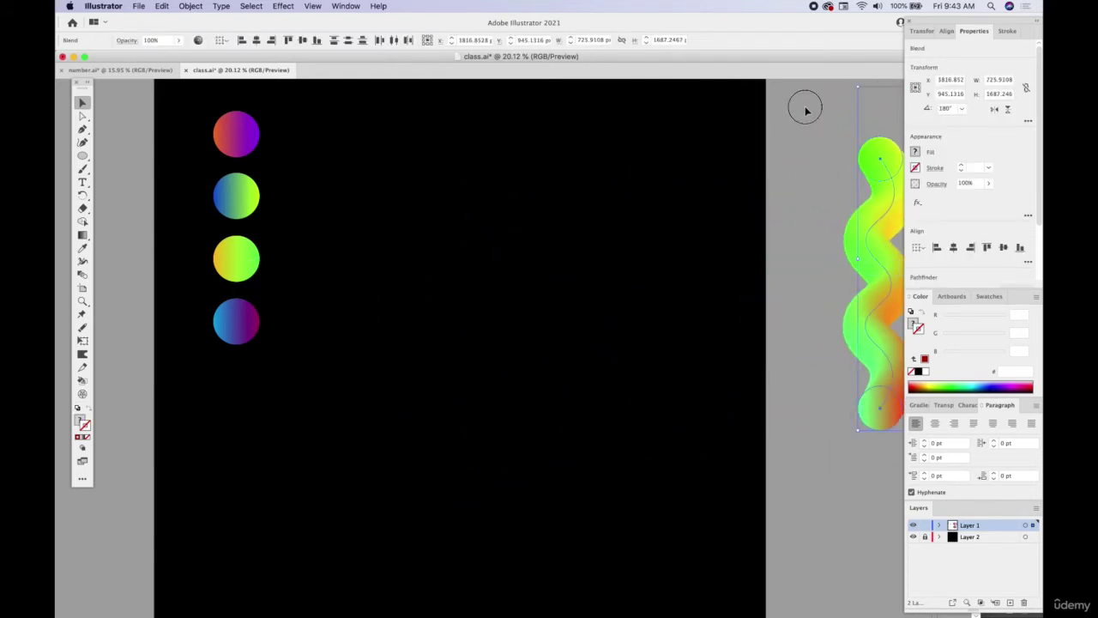
# Drag the orange-purple circle down into the open space
pyautogui.click(807, 110)
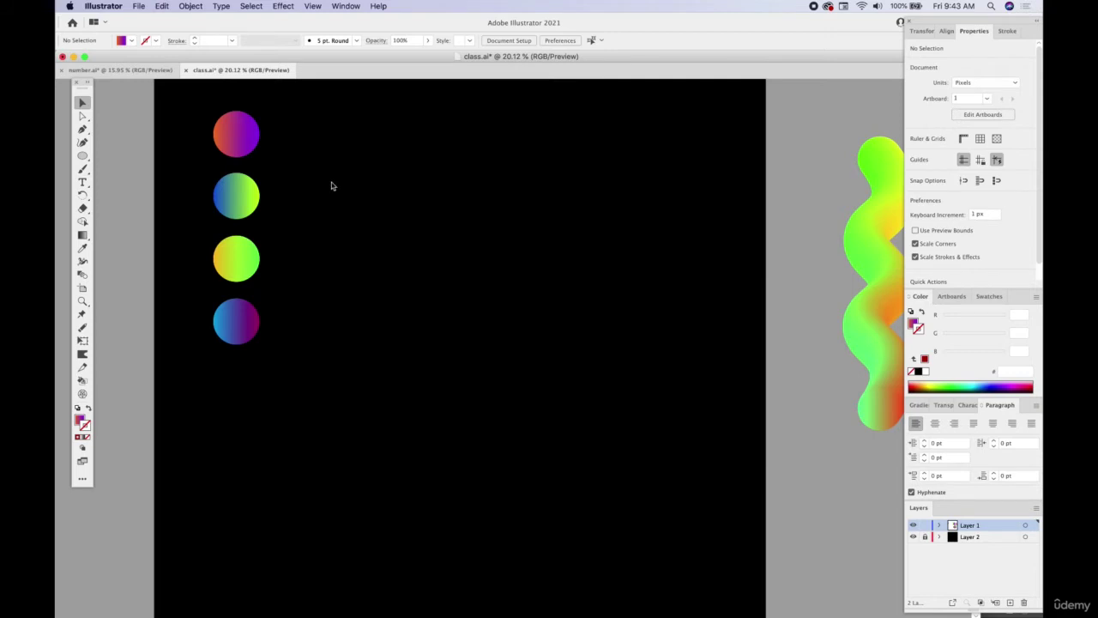
pyautogui.moveTo(240, 134); pyautogui.dragTo(392, 392)
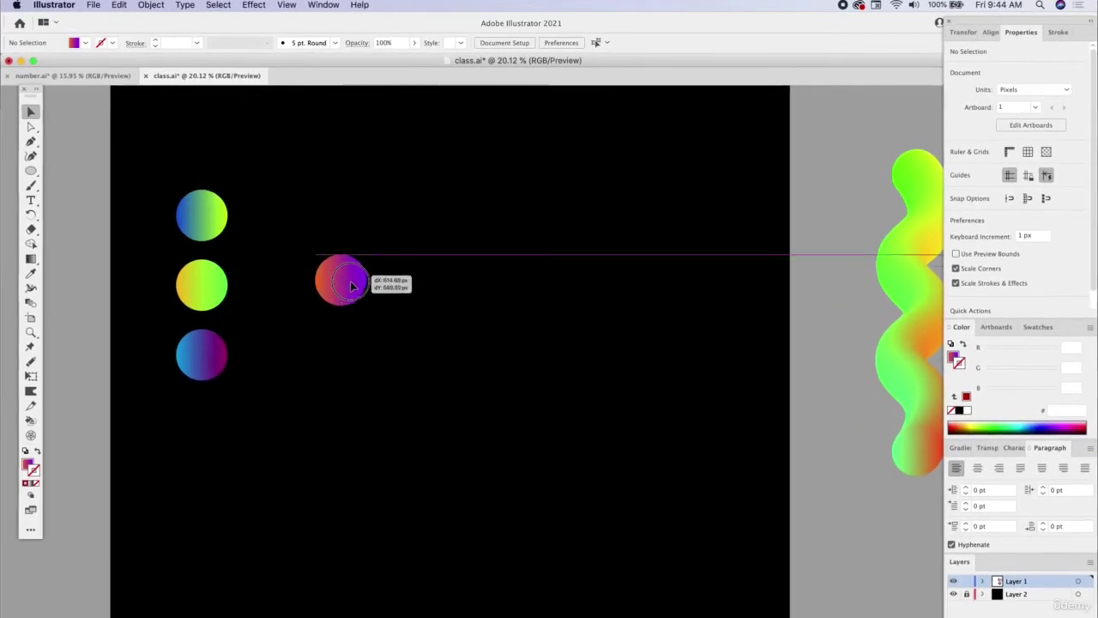
pyautogui.scroll(5, 393, 394)
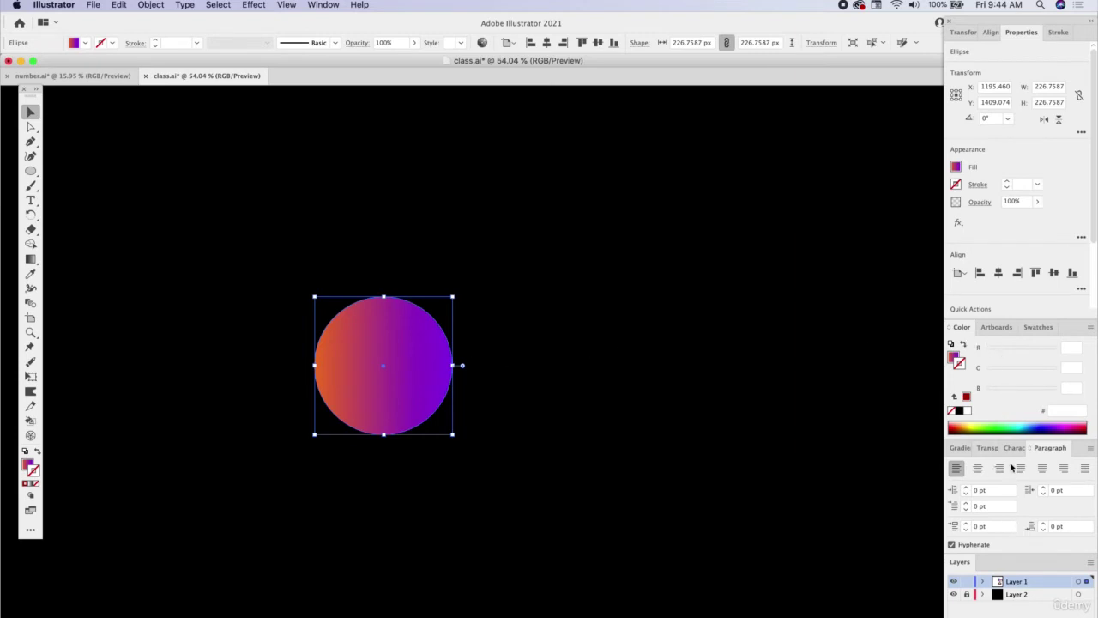
# Float the Gradient panel and move the circle's purple stop left to 59.2454%
pyautogui.moveTo(960, 447); pyautogui.dragTo(745, 271)
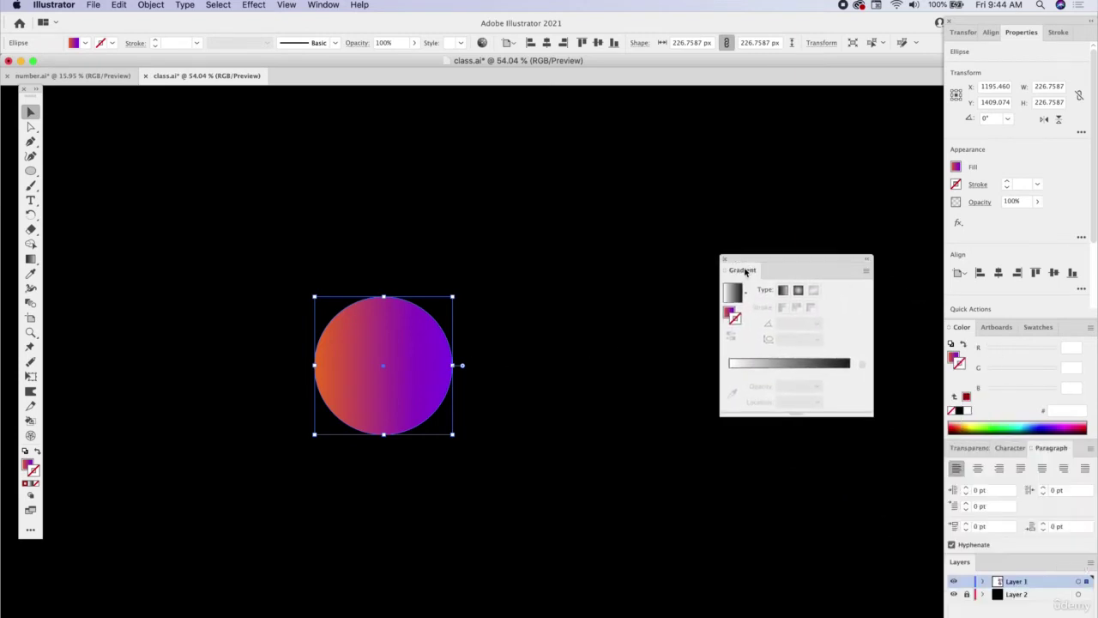
pyautogui.click(732, 313)
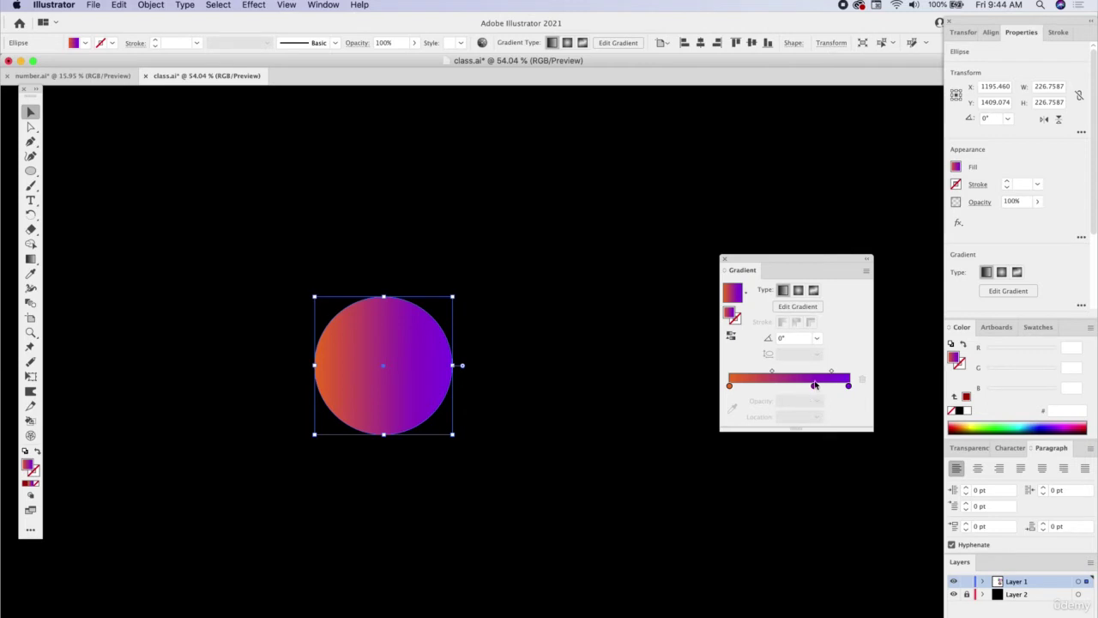
pyautogui.moveTo(815, 385); pyautogui.dragTo(800, 385)
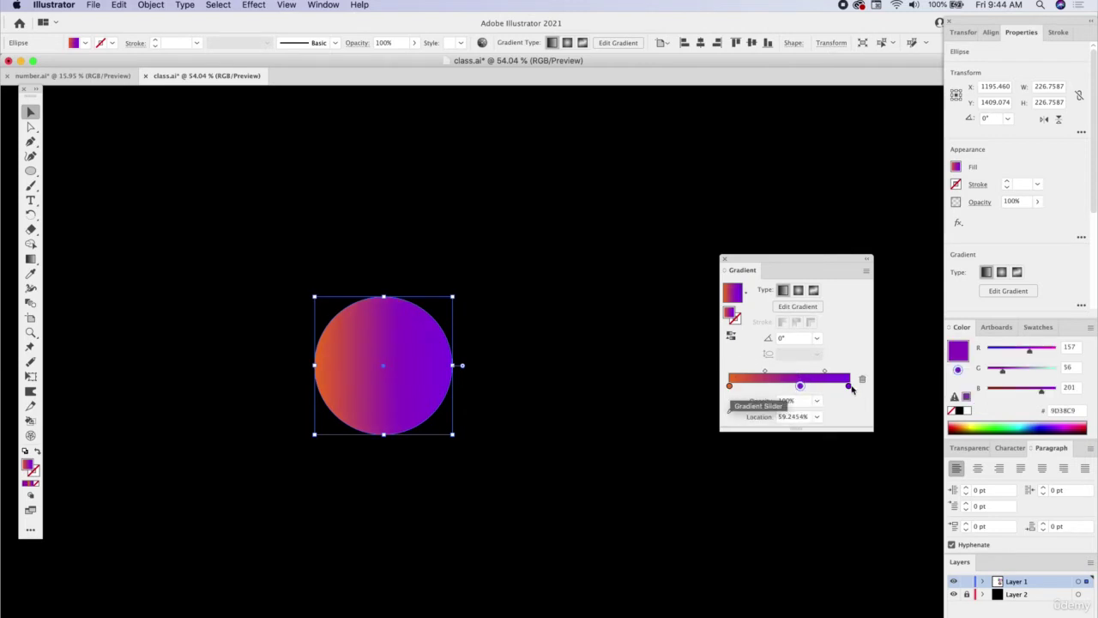
pyautogui.moveTo(805, 264); pyautogui.dragTo(908, 244)
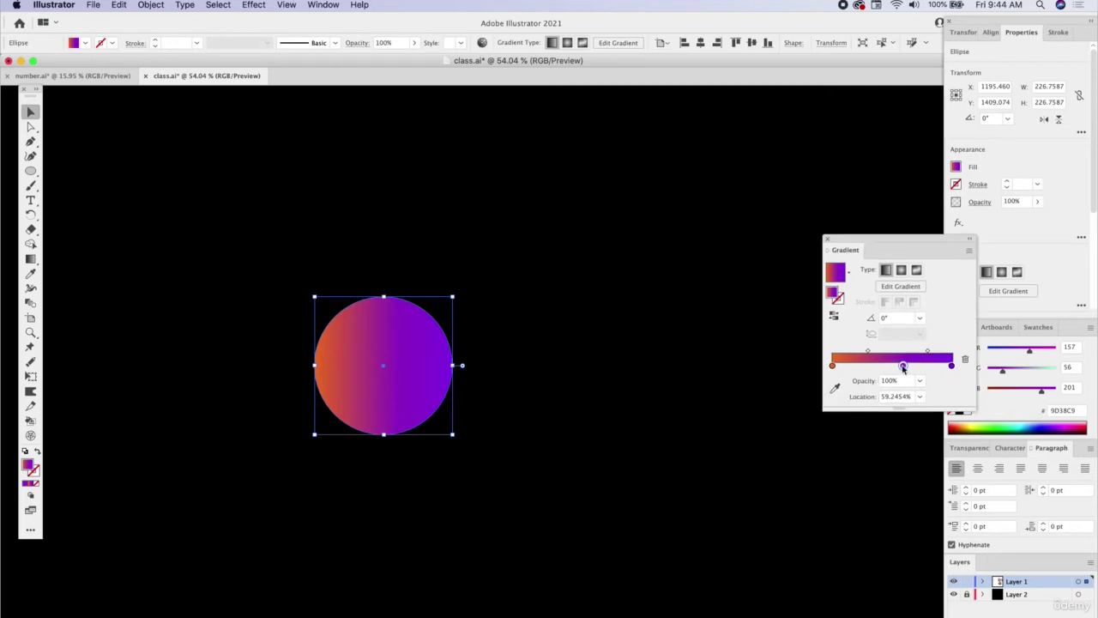
# Move the circle left and place a duplicate far to its right
pyautogui.moveTo(420, 348); pyautogui.dragTo(254, 334)
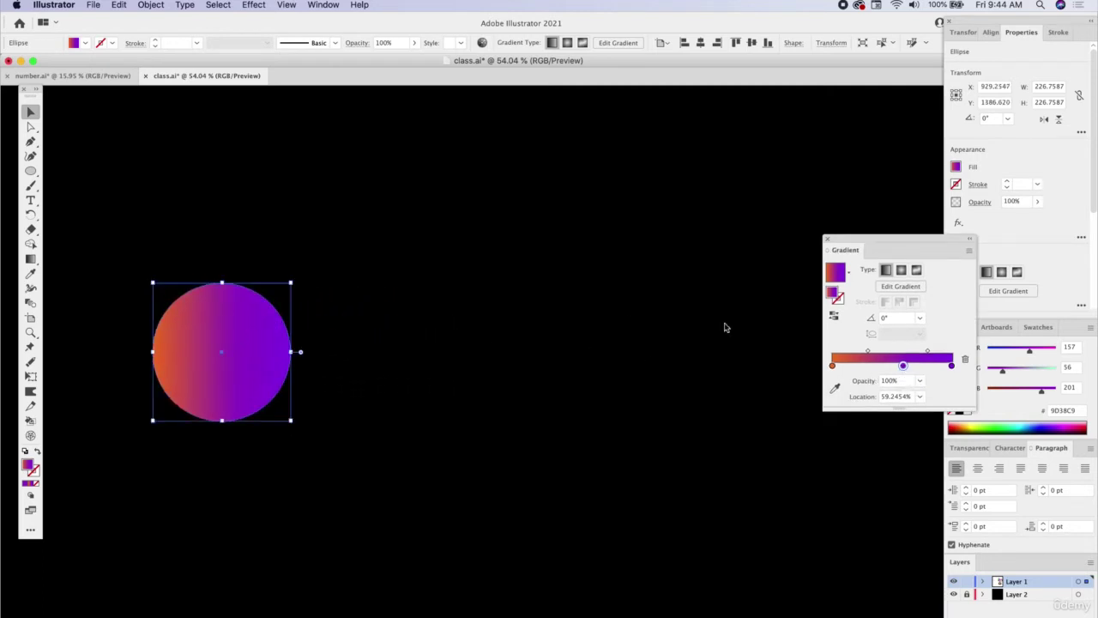
pyautogui.scroll(-2, 305, 337)
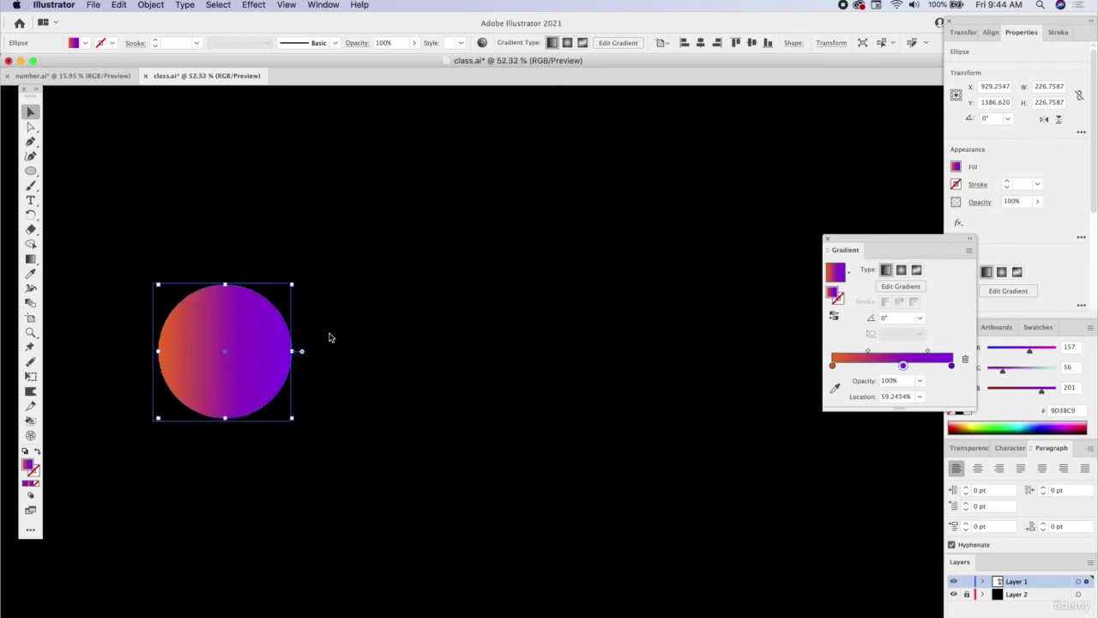
pyautogui.moveTo(271, 338); pyautogui.dragTo(732, 339)
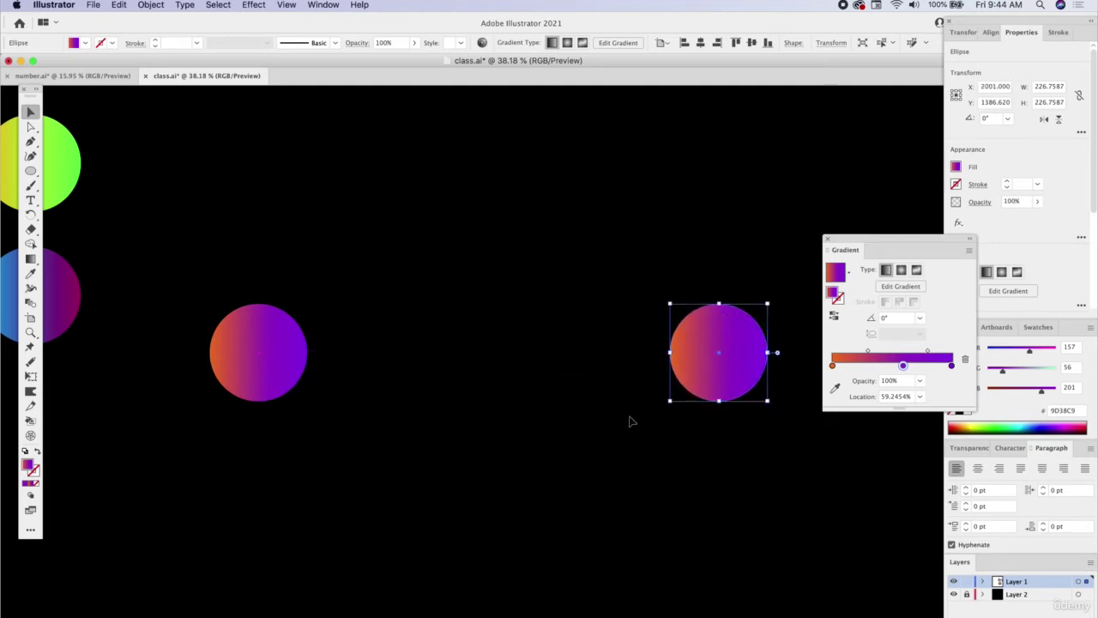
# Select both gradient circles and set Blend Options to 800 specified steps
pyautogui.keyDown('shift'); pyautogui.click(280, 349); pyautogui.keyUp('shift')
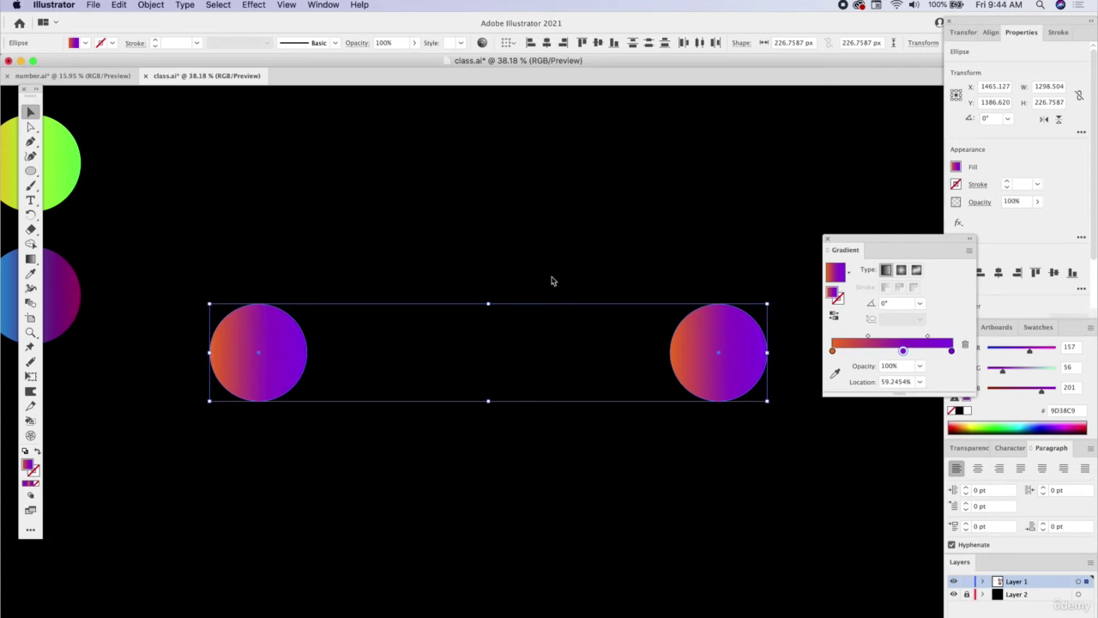
pyautogui.click(151, 5)
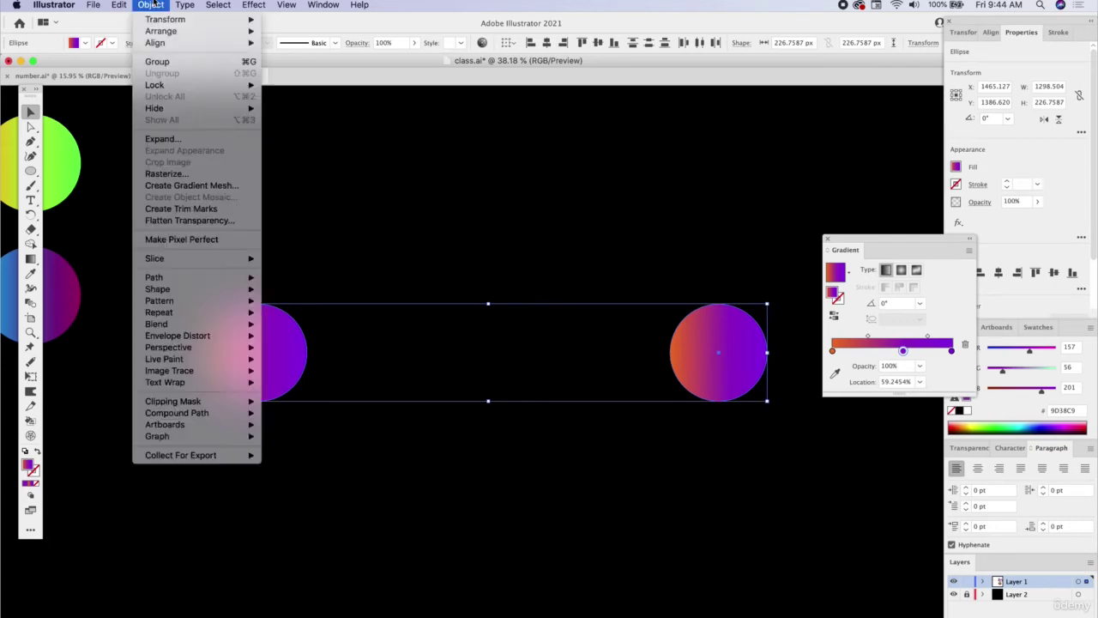
pyautogui.moveTo(211, 324)
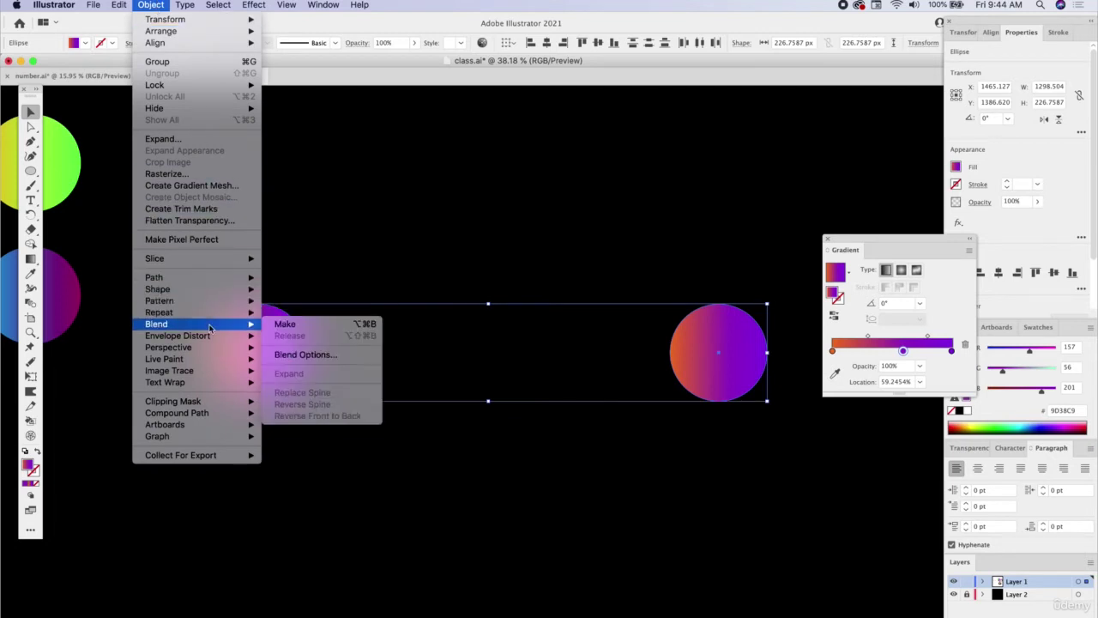
pyautogui.click(306, 355)
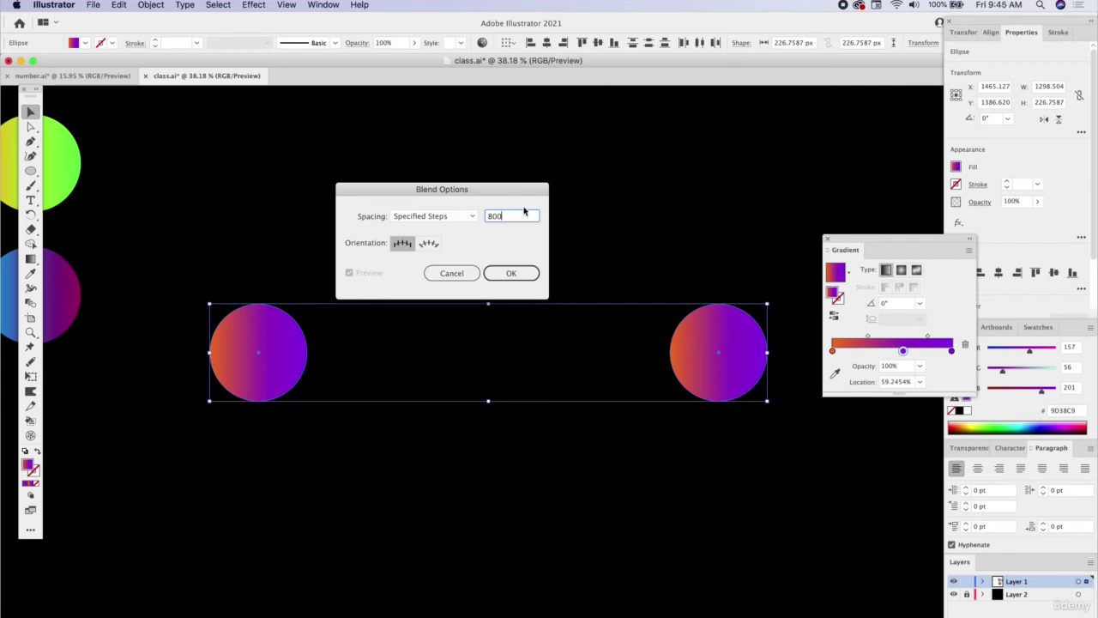
pyautogui.click(518, 272)
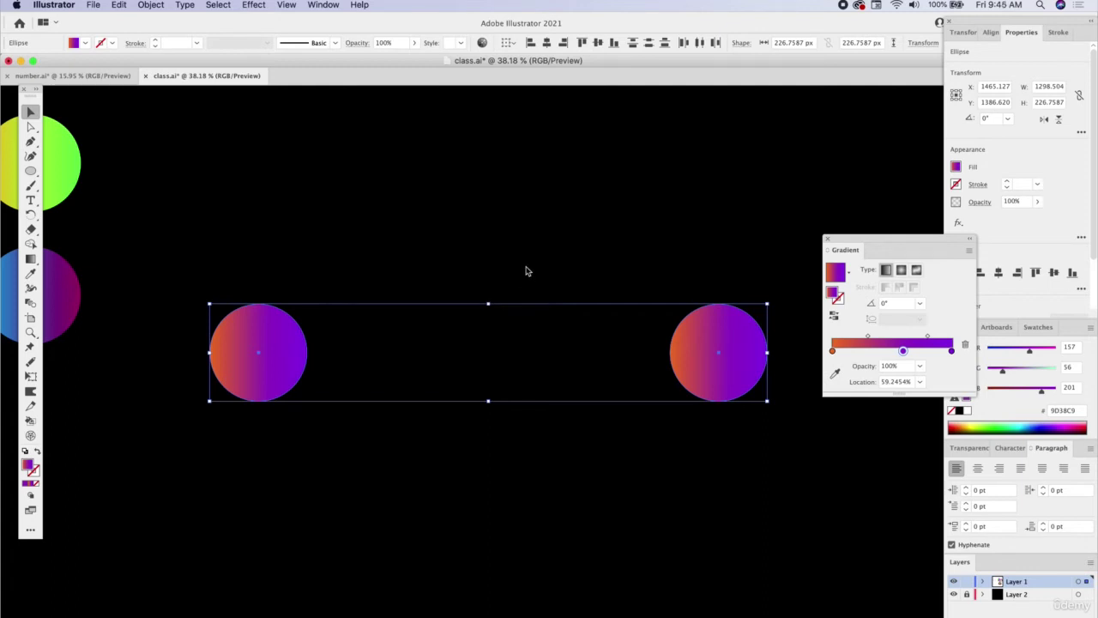
# Make the blend into an orange-to-purple tube and move it higher on the artboard
pyautogui.click(154, 5)
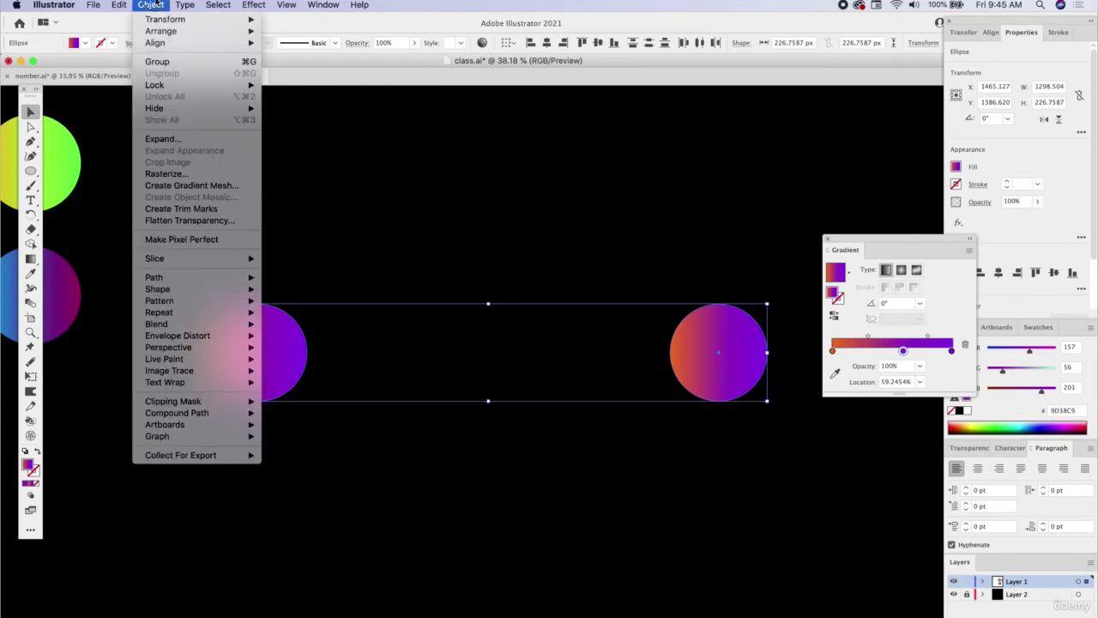
pyautogui.moveTo(206, 325)
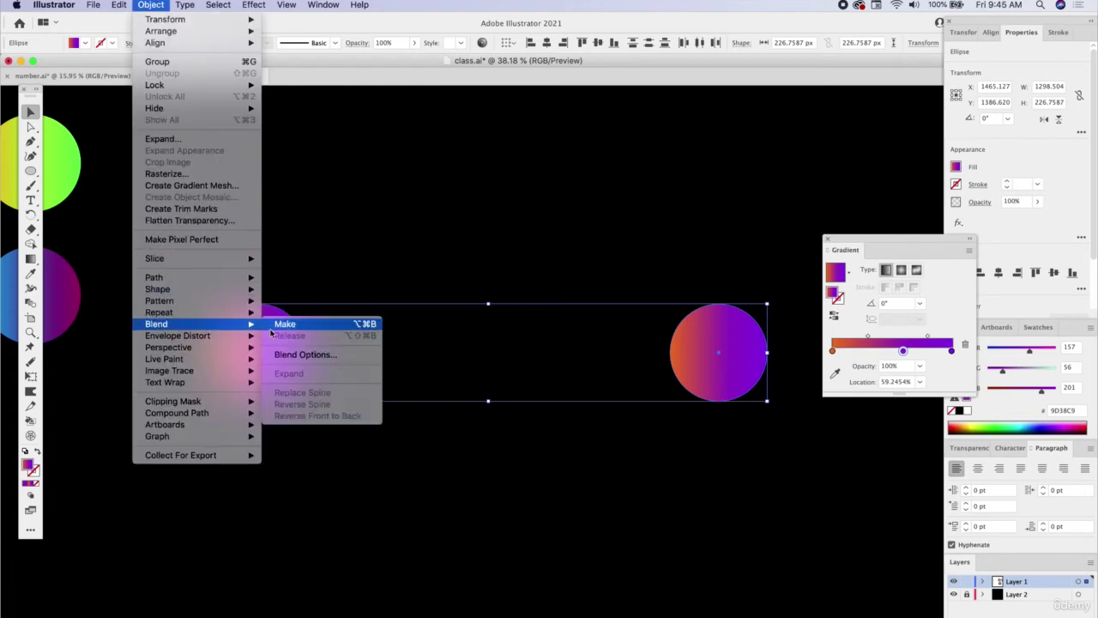
pyautogui.click(299, 329)
pyautogui.click(319, 203)
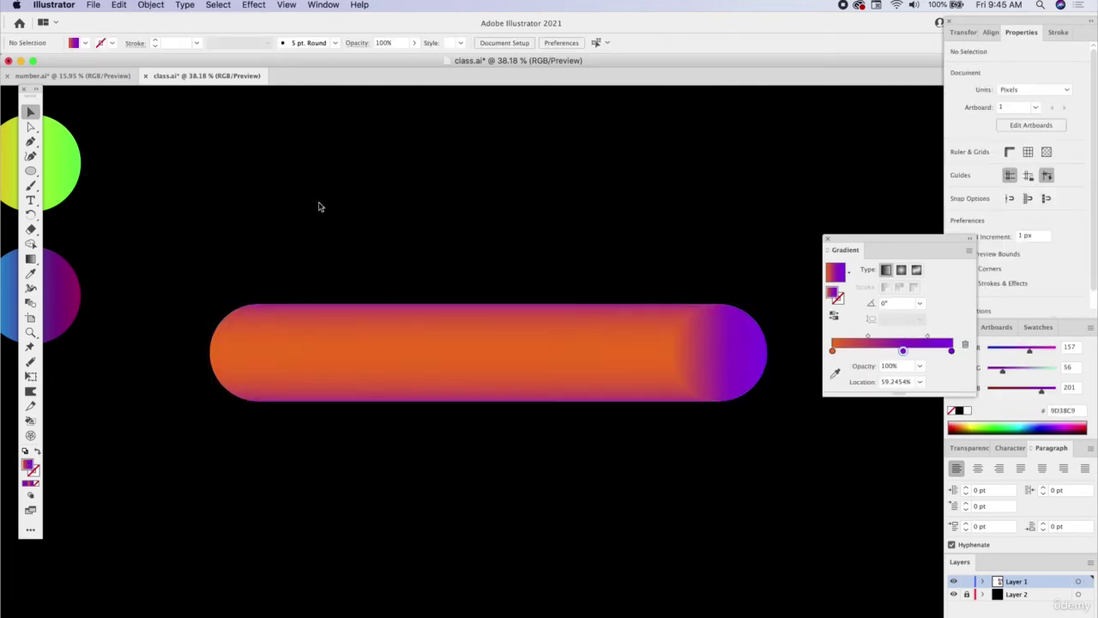
pyautogui.moveTo(472, 372); pyautogui.dragTo(452, 225)
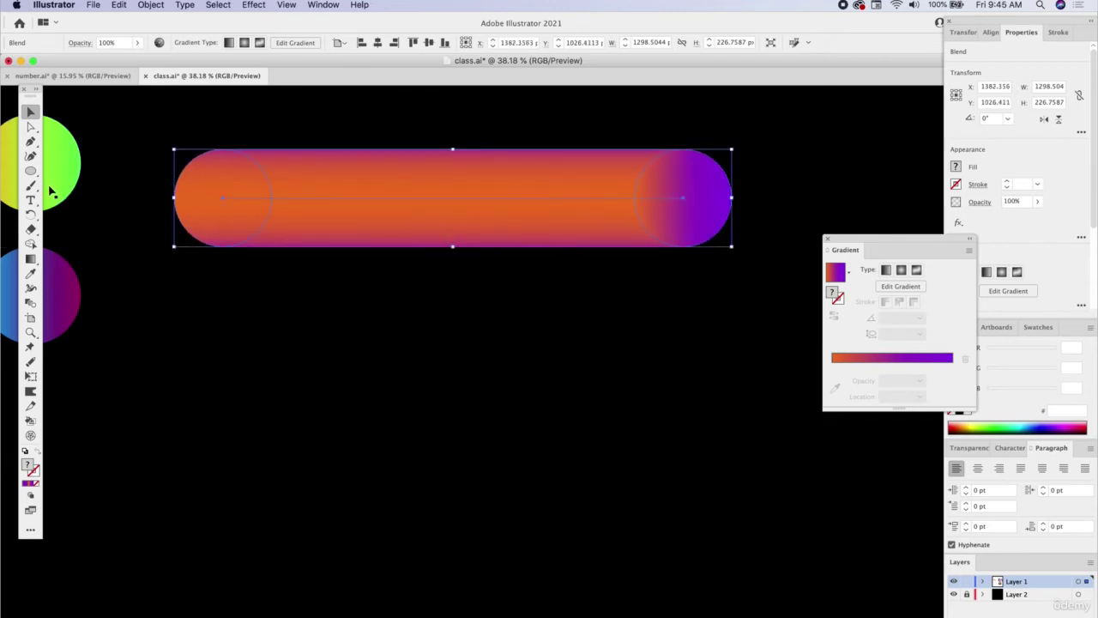
# Draw a straight horizontal line with the Pen tool beneath the tube
pyautogui.click(30, 142)
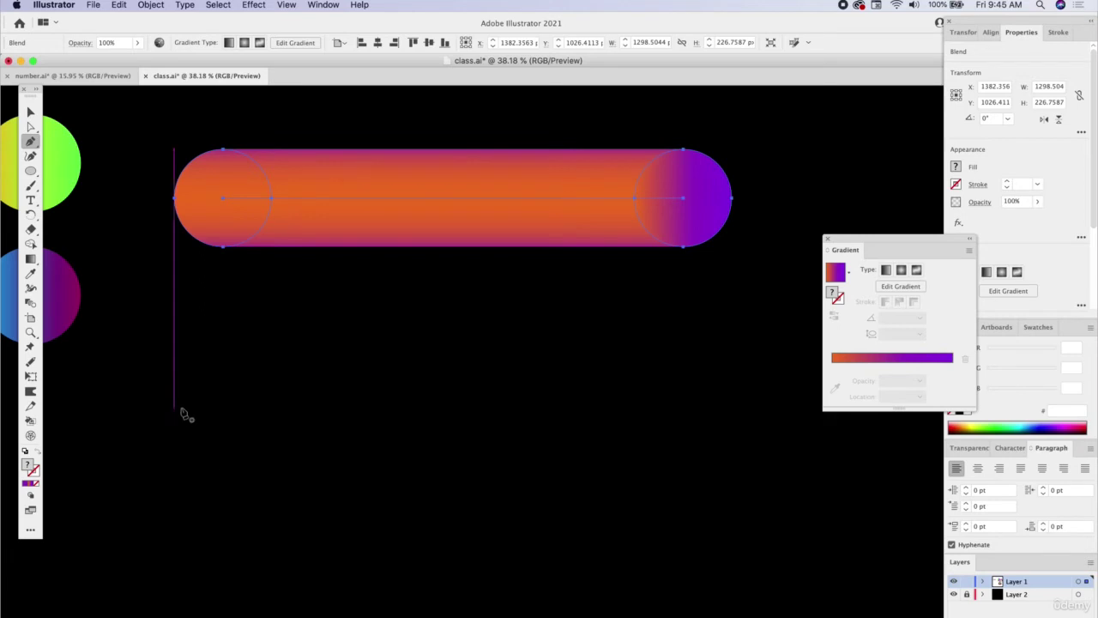
pyautogui.click(211, 411)
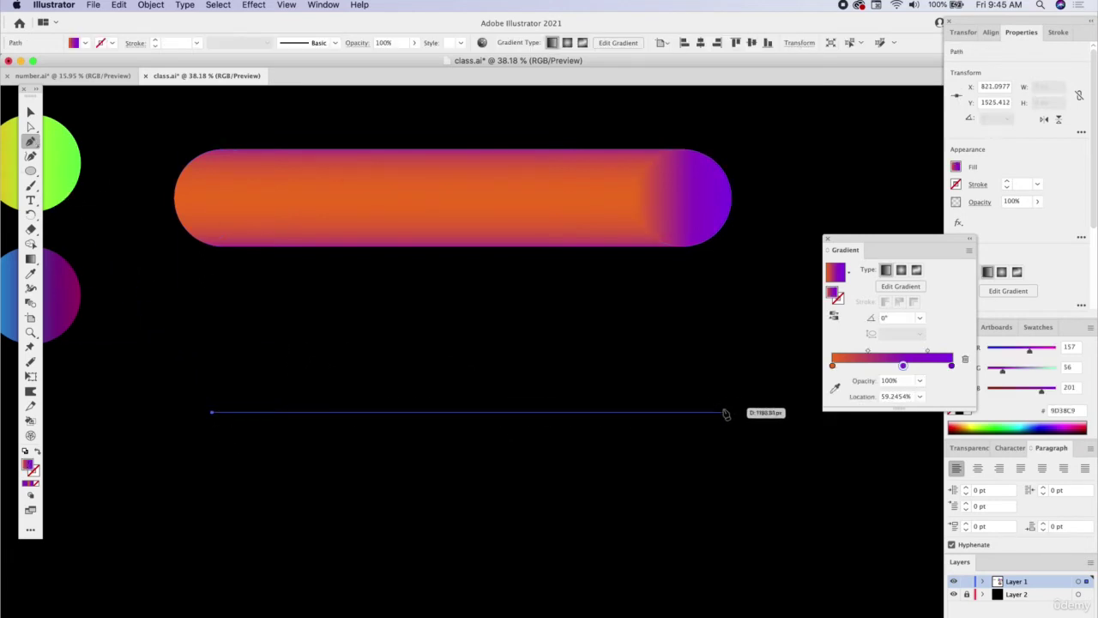
pyautogui.click(726, 412)
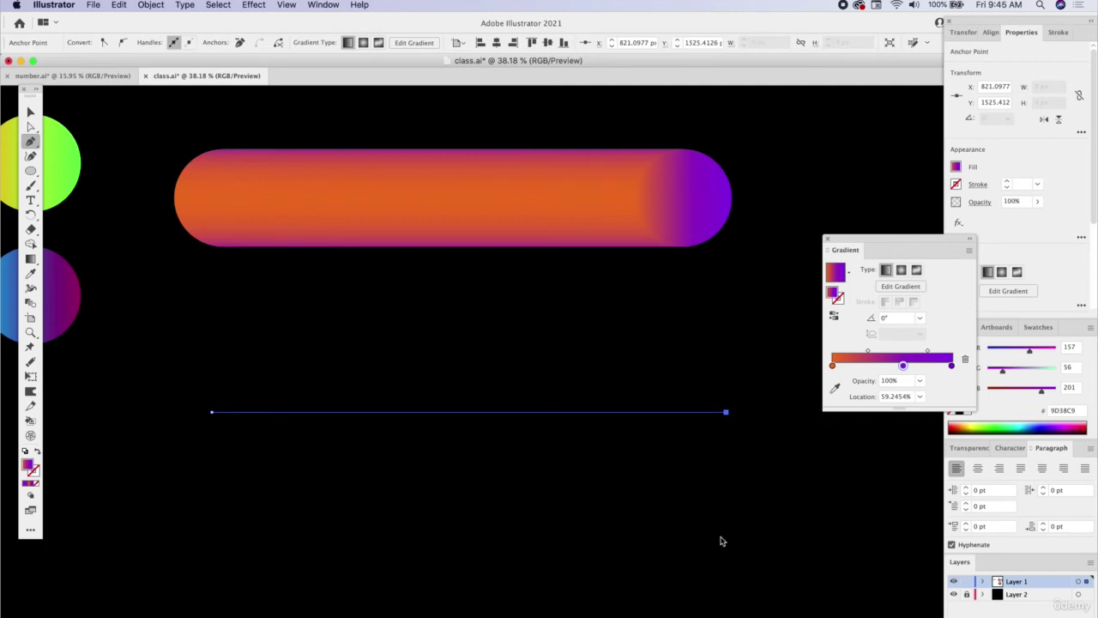
# Bend the line into alternating up-and-down waves with the Curvature tool
pyautogui.click(31, 156)
pyautogui.click(295, 413)
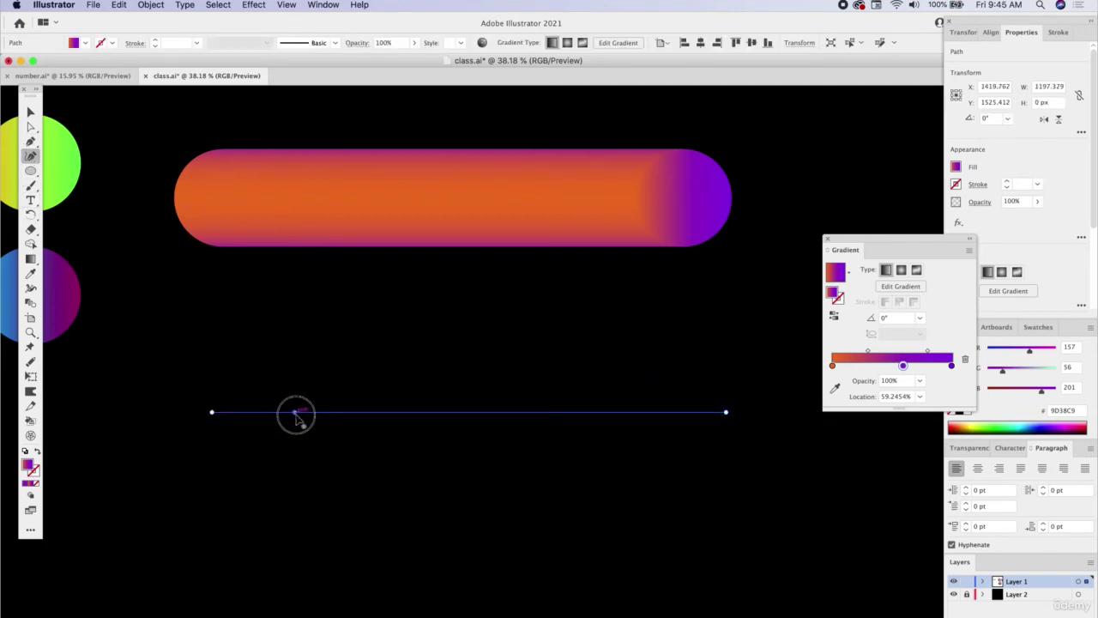
pyautogui.moveTo(295, 413); pyautogui.dragTo(294, 451)
pyautogui.moveTo(372, 469); pyautogui.dragTo(374, 404)
pyautogui.click(37, 452)
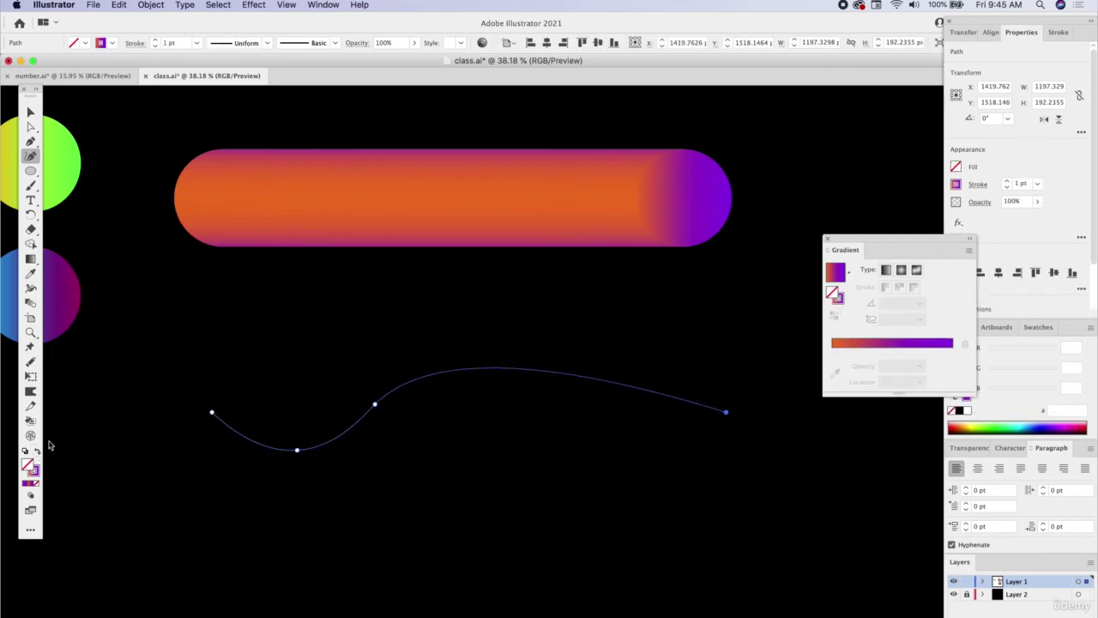
pyautogui.moveTo(473, 368); pyautogui.dragTo(476, 435)
pyautogui.moveTo(564, 453); pyautogui.dragTo(556, 400)
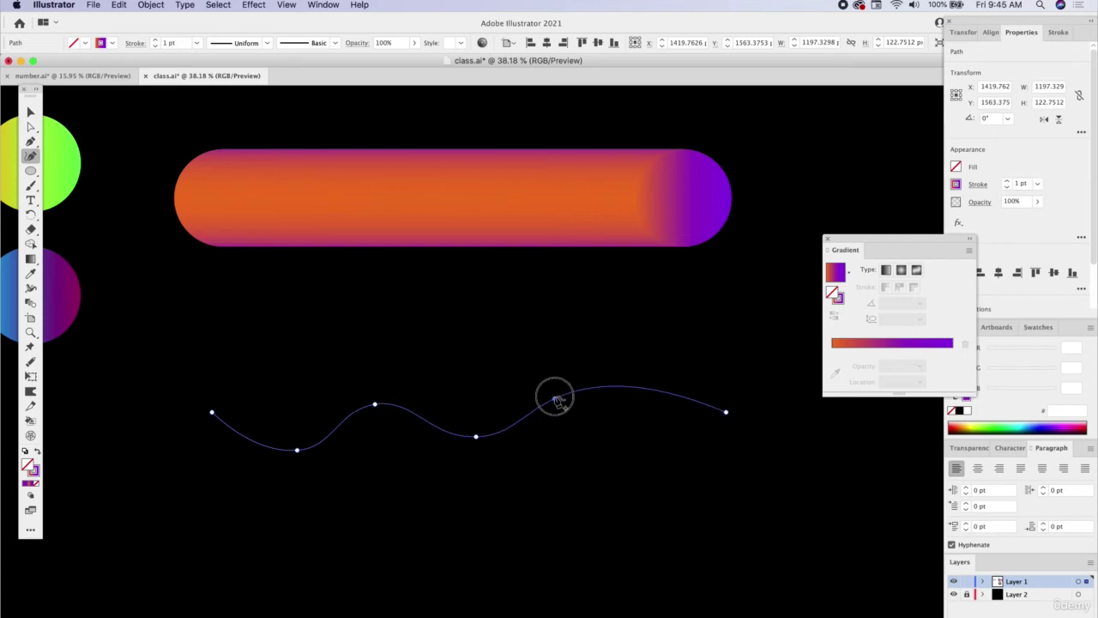
pyautogui.moveTo(630, 389); pyautogui.dragTo(632, 447)
pyautogui.click(30, 111)
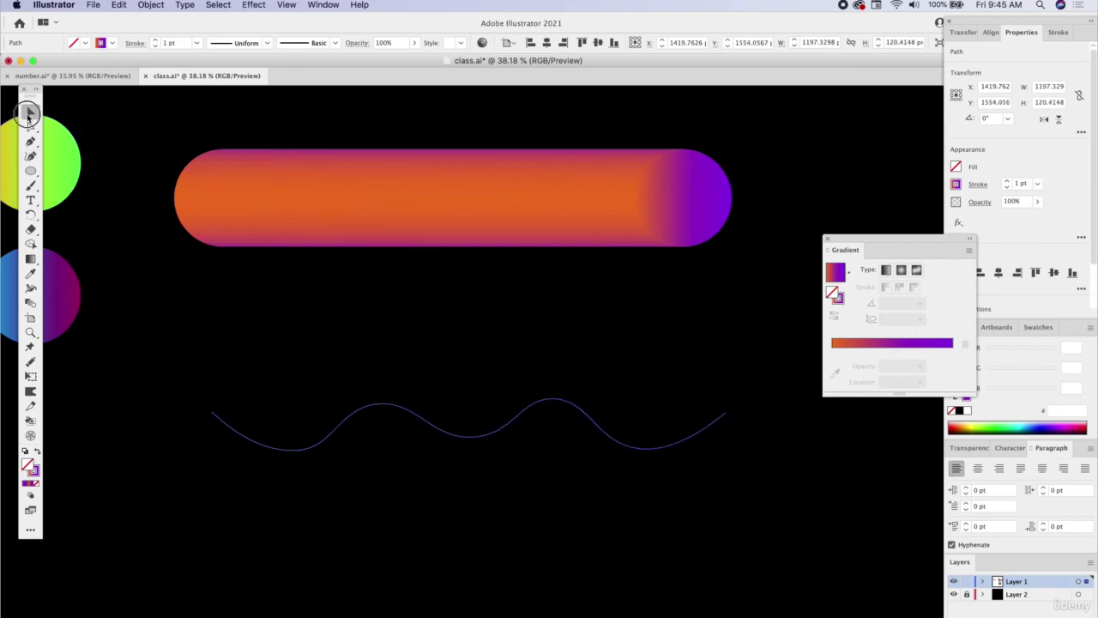
pyautogui.click(37, 470)
# Give the wavy line a white 6 pt stroke
pyautogui.click(968, 412)
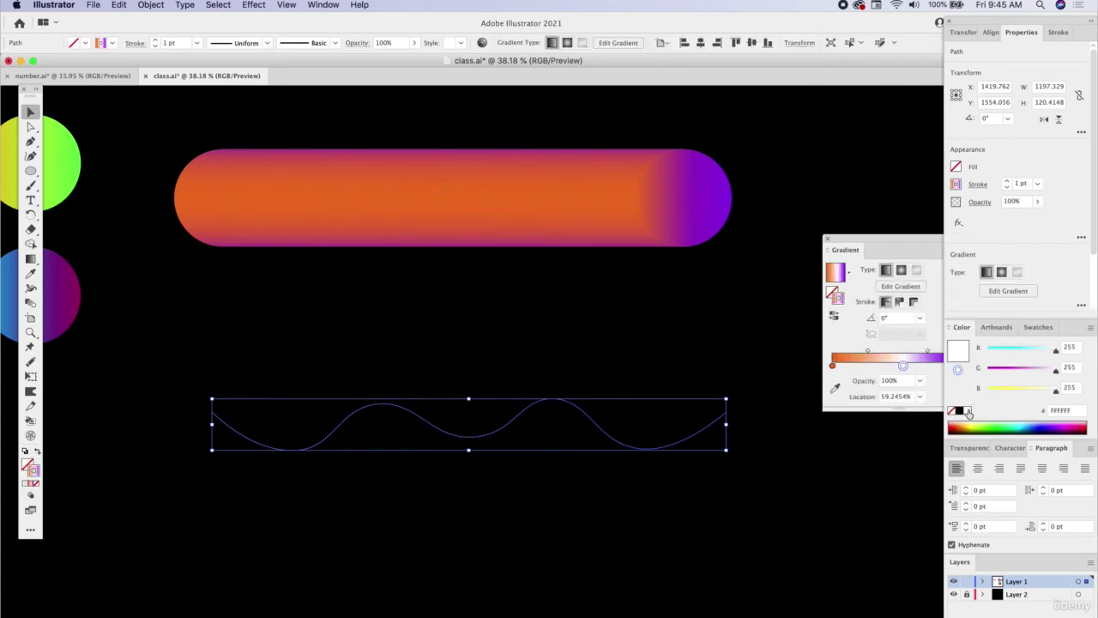
pyautogui.click(1007, 180)
pyautogui.click(1007, 181)
pyautogui.click(1007, 180)
pyautogui.click(1007, 180)
pyautogui.click(1007, 180)
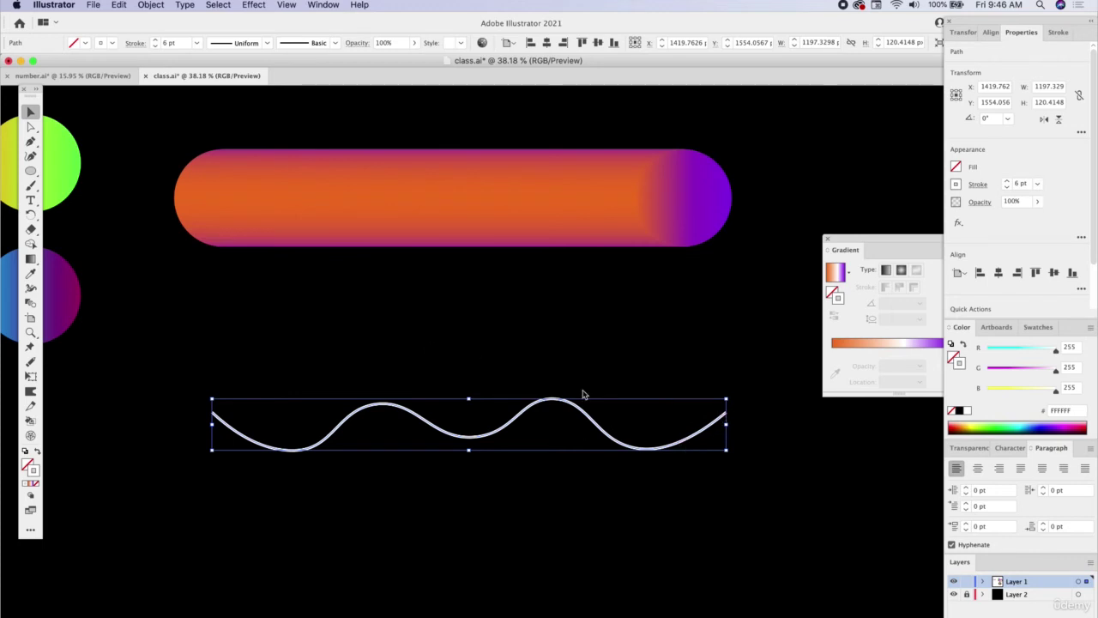
# Scale the gradient pill to half size (about 649 px) and move it right above the line
pyautogui.scroll(-3, 582, 393)
pyautogui.click(595, 249)
pyautogui.moveTo(688, 221); pyautogui.dragTo(490, 252)
pyautogui.moveTo(431, 273); pyautogui.dragTo(524, 279)
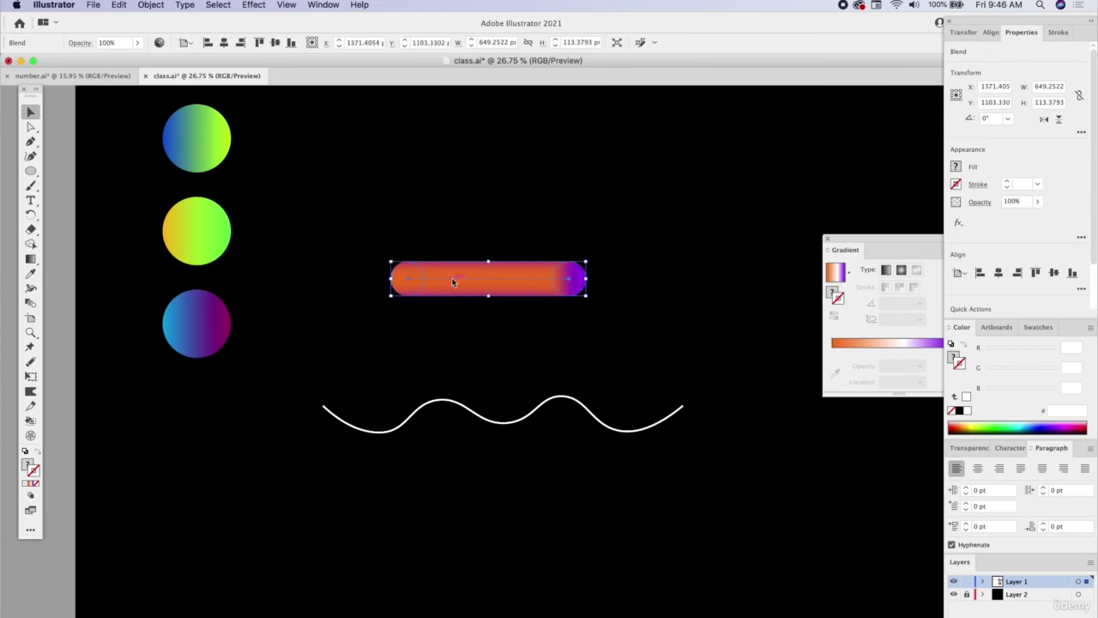
# Replace the gradient pill blend's spine with the wavy line so the tube follows its curves
pyautogui.keyDown('shift'); pyautogui.click(483, 420); pyautogui.keyUp('shift')
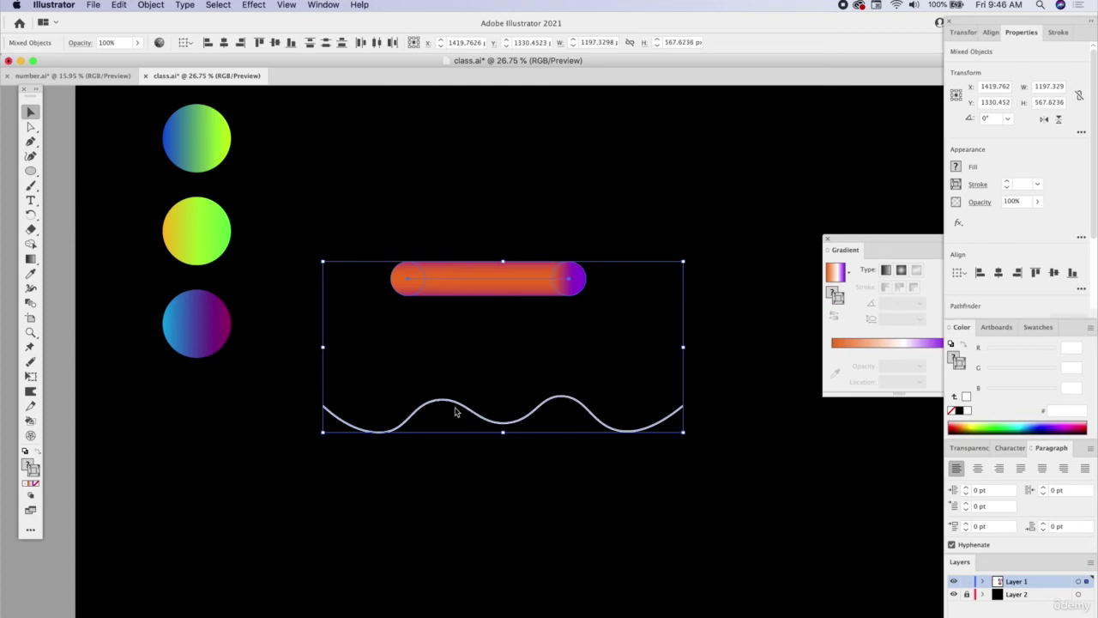
pyautogui.click(151, 4)
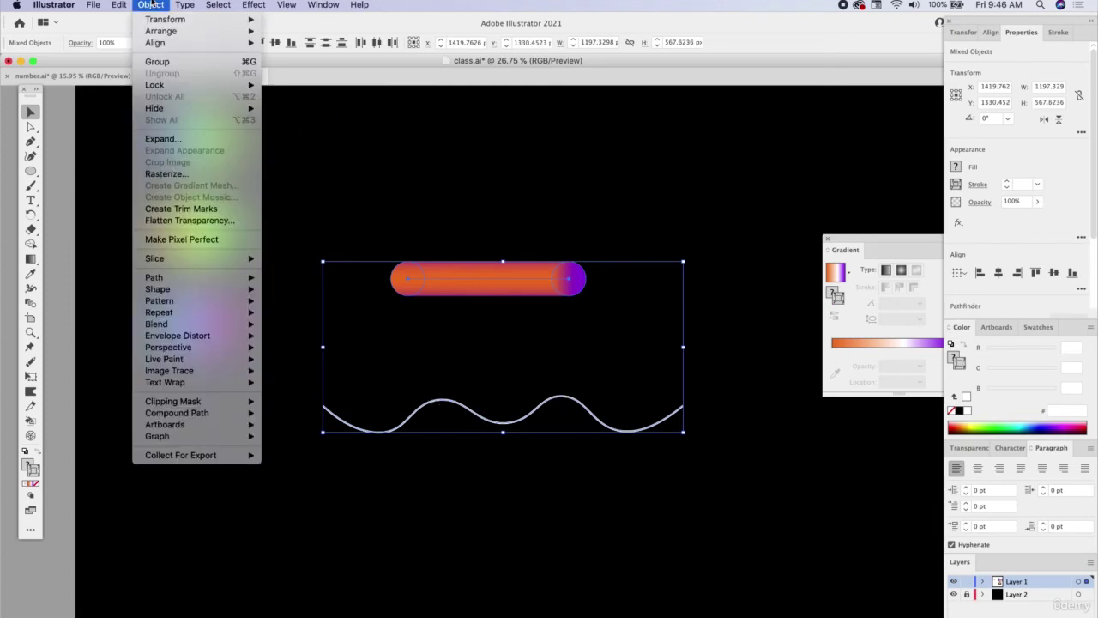
pyautogui.moveTo(223, 329)
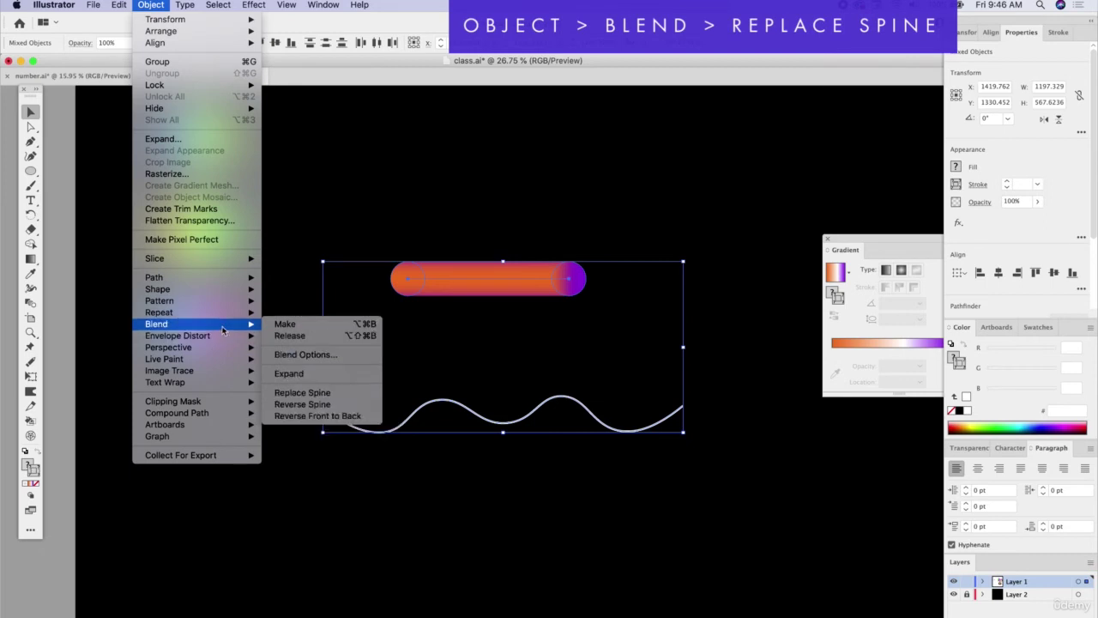
pyautogui.click(341, 397)
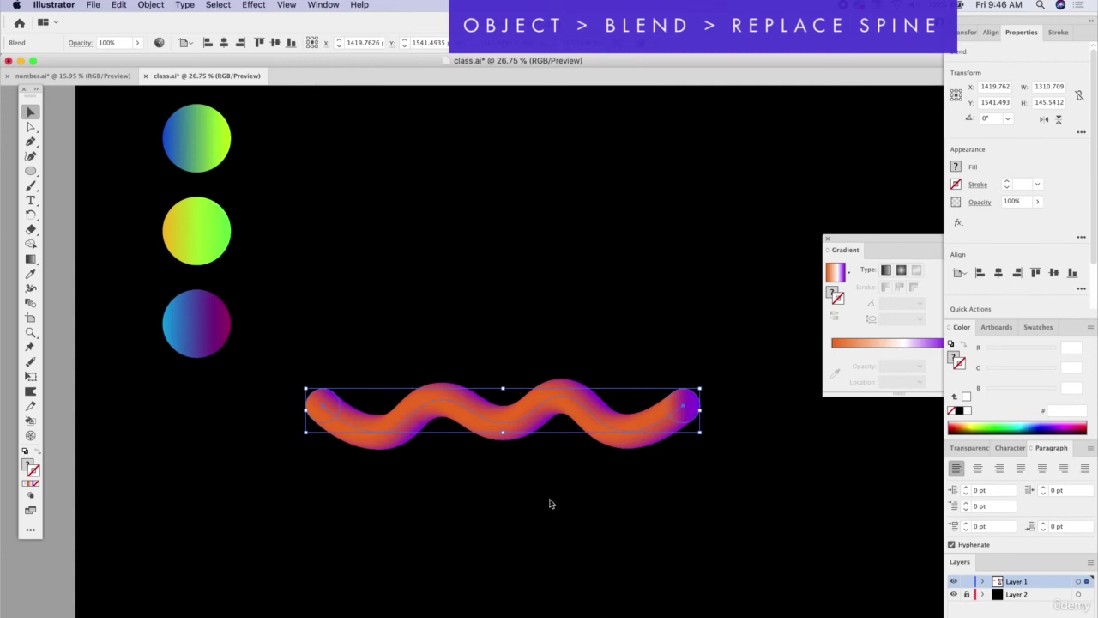
pyautogui.scroll(3, 546, 497)
pyautogui.click(441, 244)
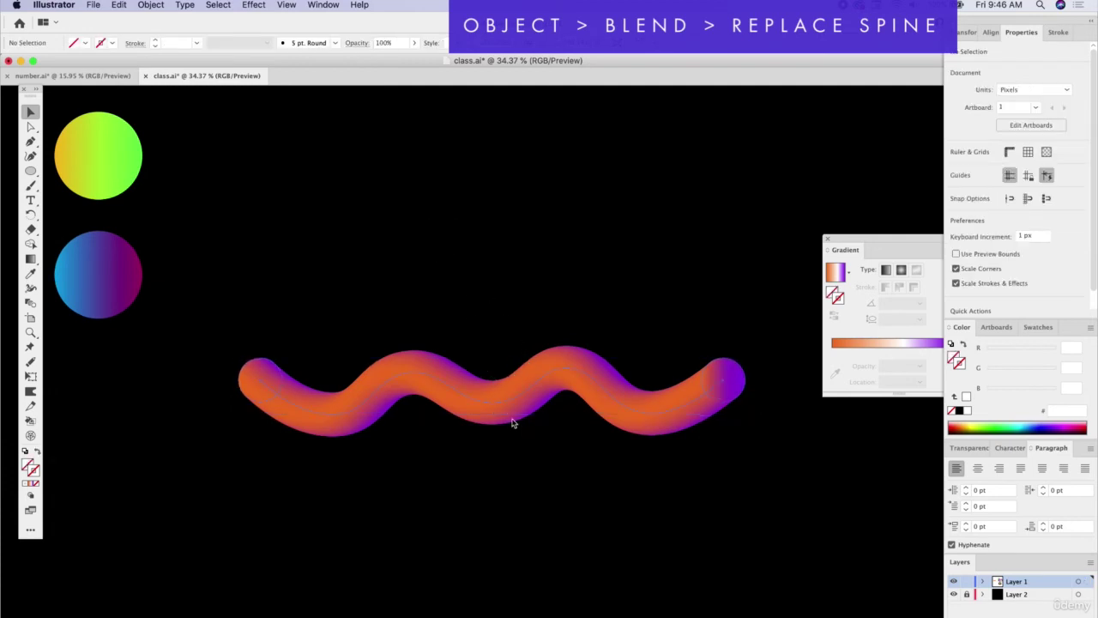
# Nudge the squiggly orange-to-purple tube blend a little higher on the artboard
pyautogui.scroll(2, 499, 407)
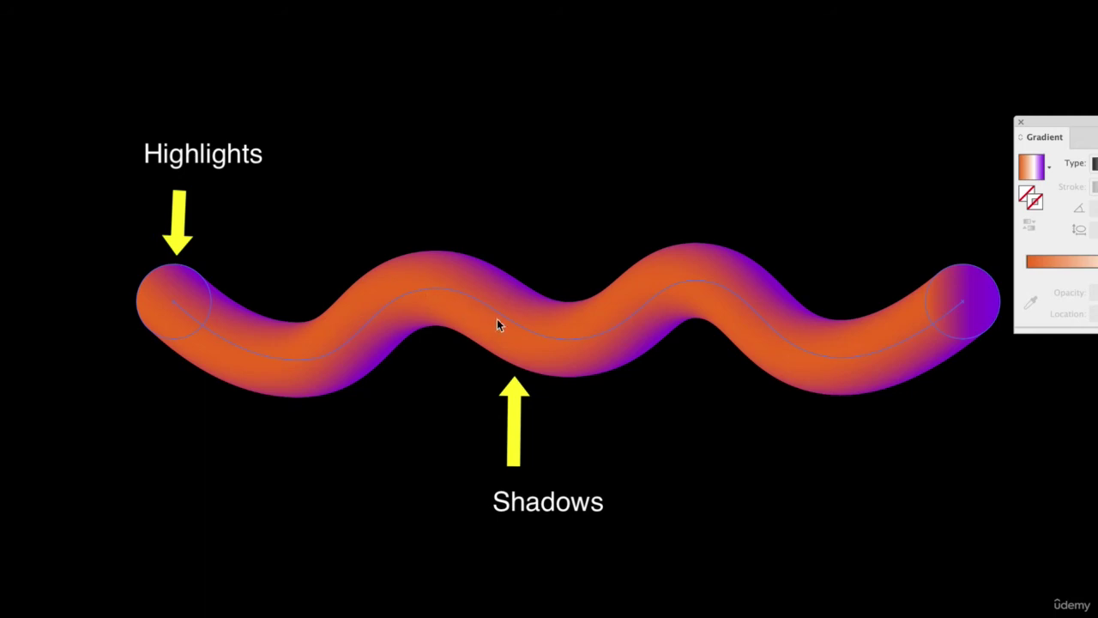
pyautogui.click(475, 306)
pyautogui.moveTo(478, 334); pyautogui.dragTo(485, 299)
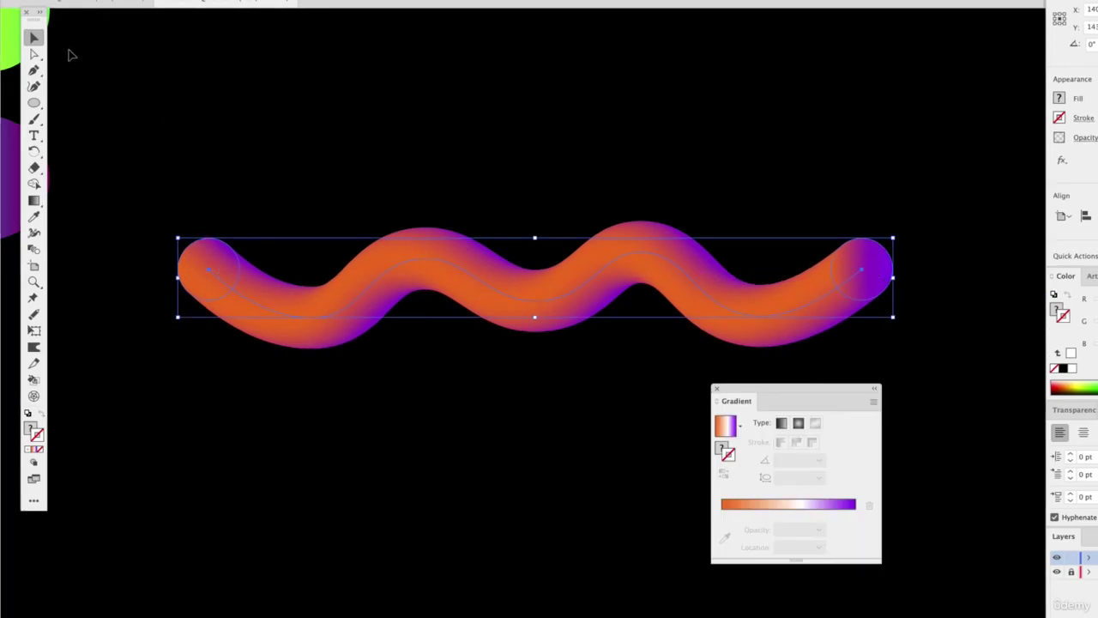
# Recolour the left end circle's gradient to purple and dark blue, deleting its middle stop
pyautogui.click(34, 55)
pyautogui.click(191, 214)
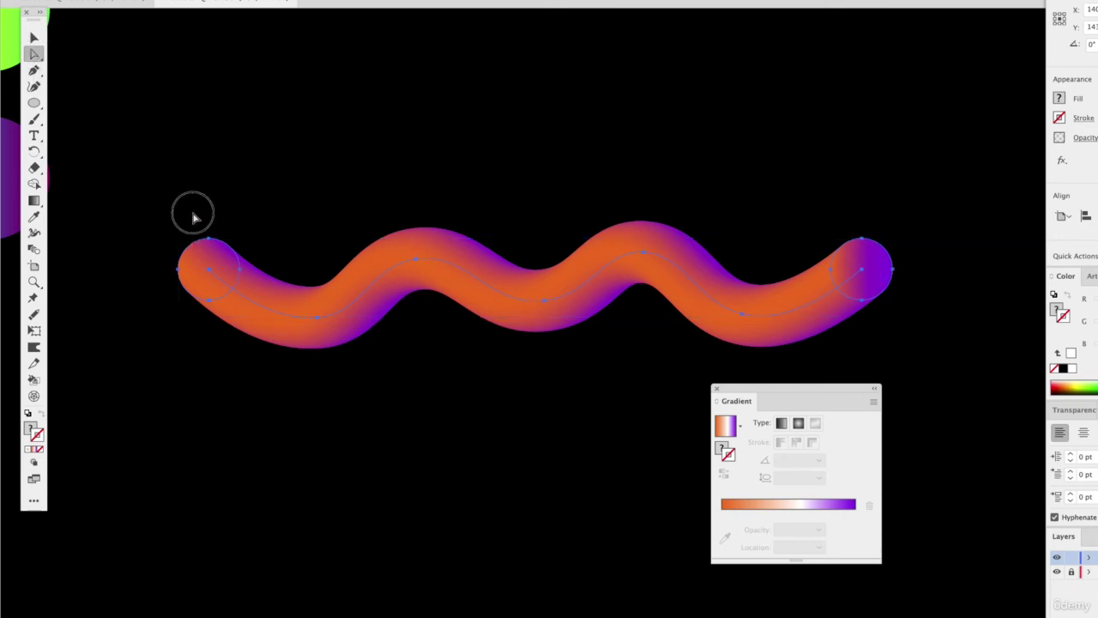
pyautogui.click(230, 252)
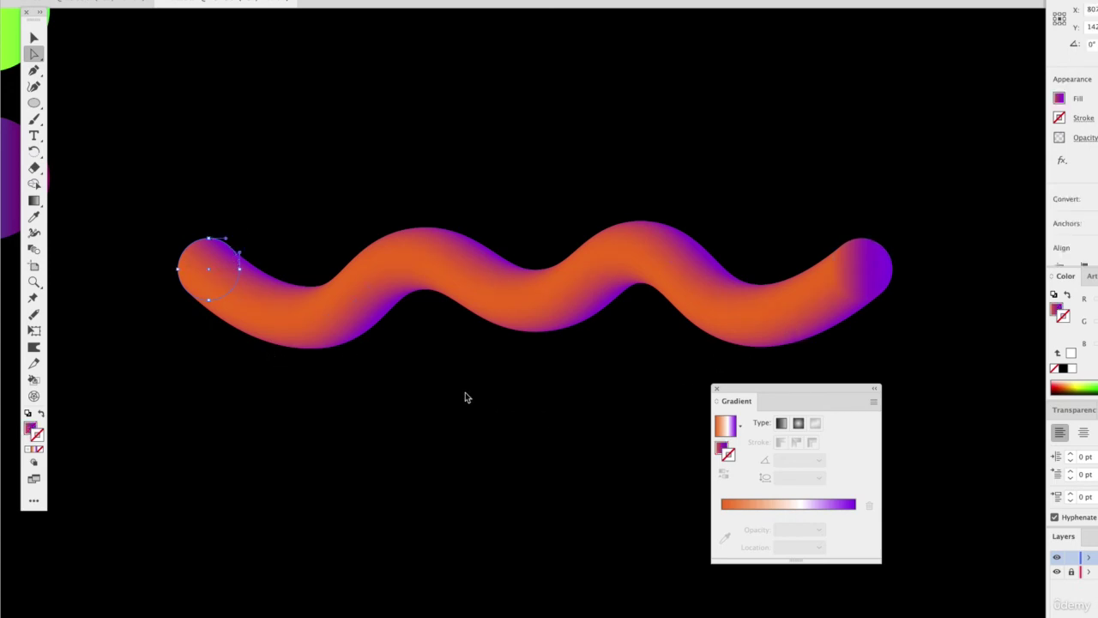
pyautogui.click(30, 429)
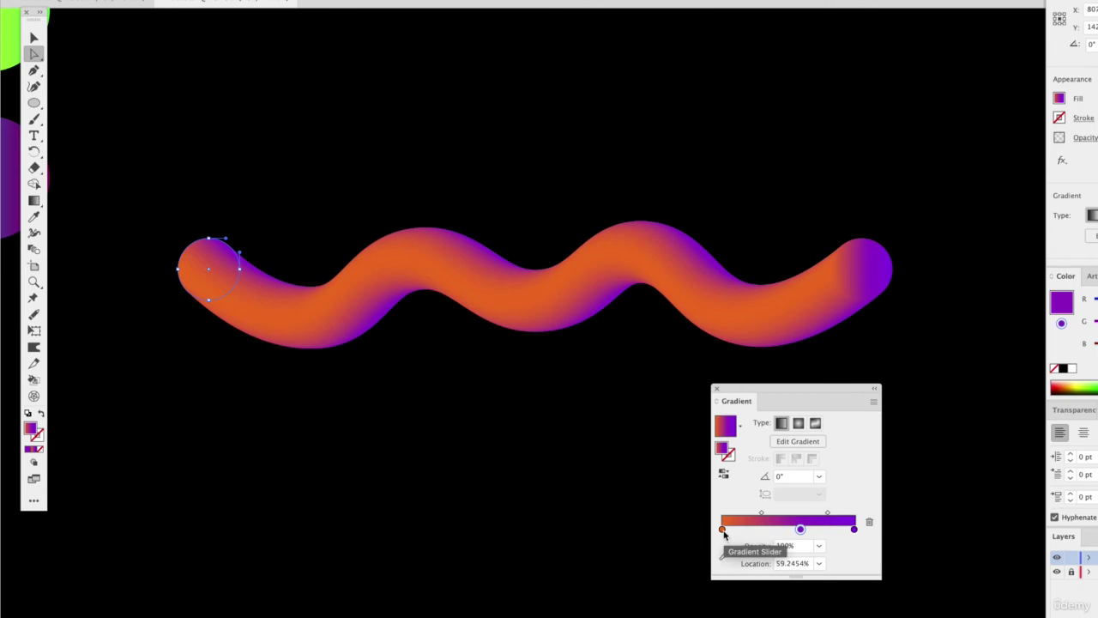
pyautogui.click(723, 530)
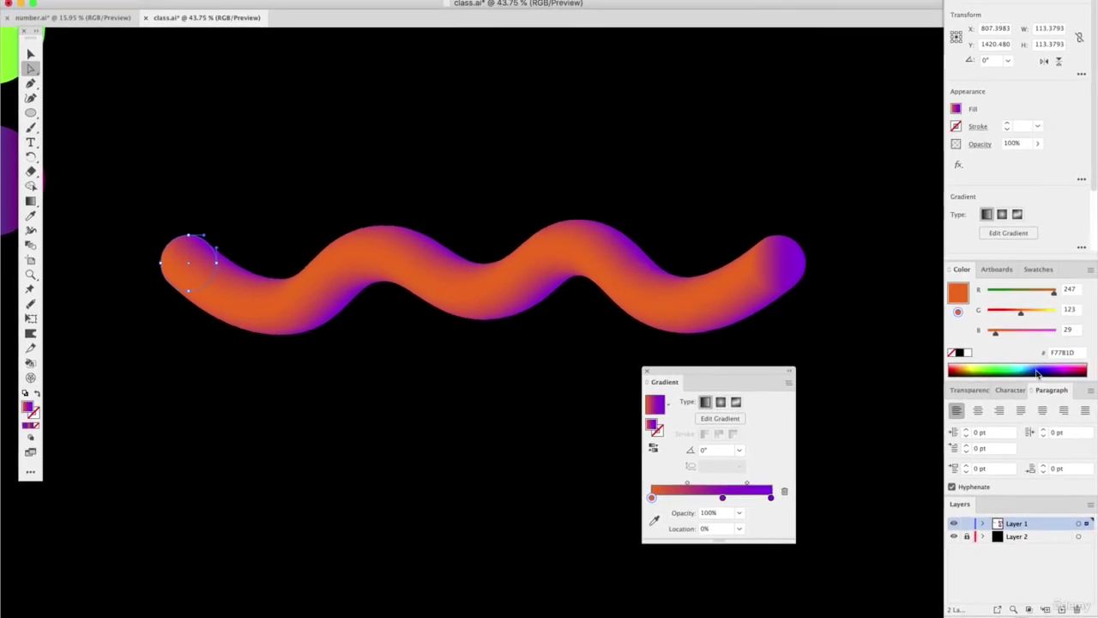
pyautogui.click(1037, 371)
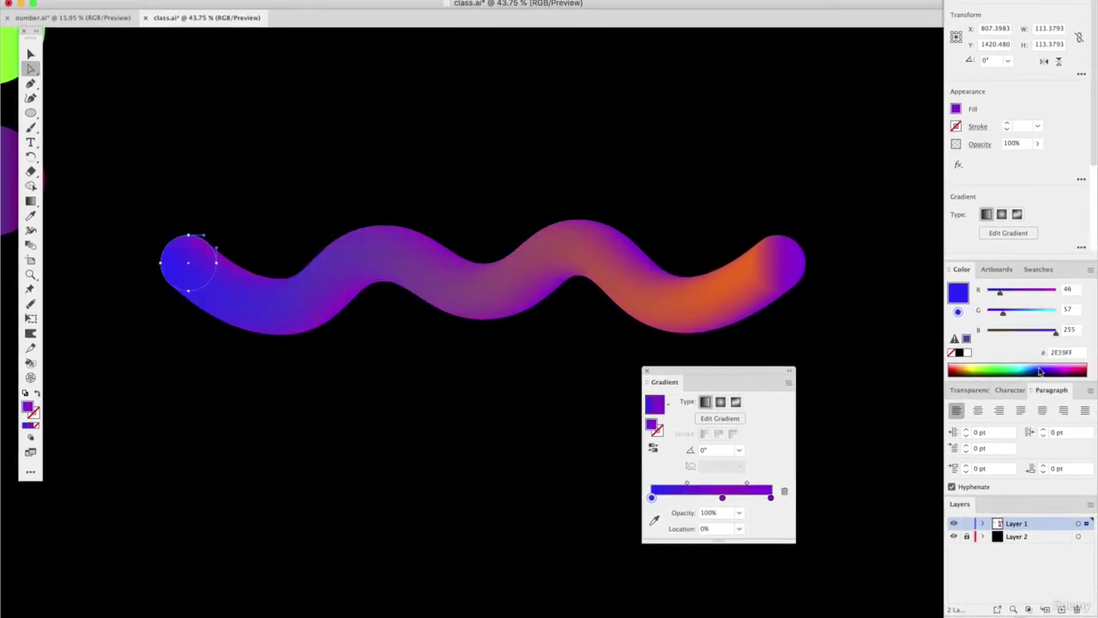
pyautogui.click(1051, 370)
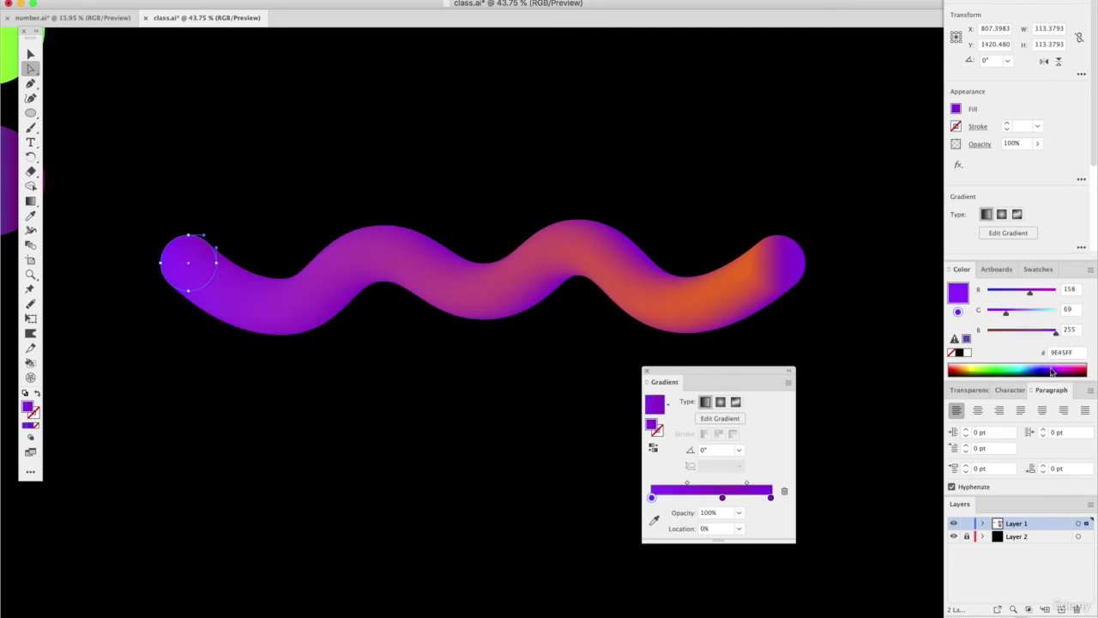
pyautogui.click(771, 498)
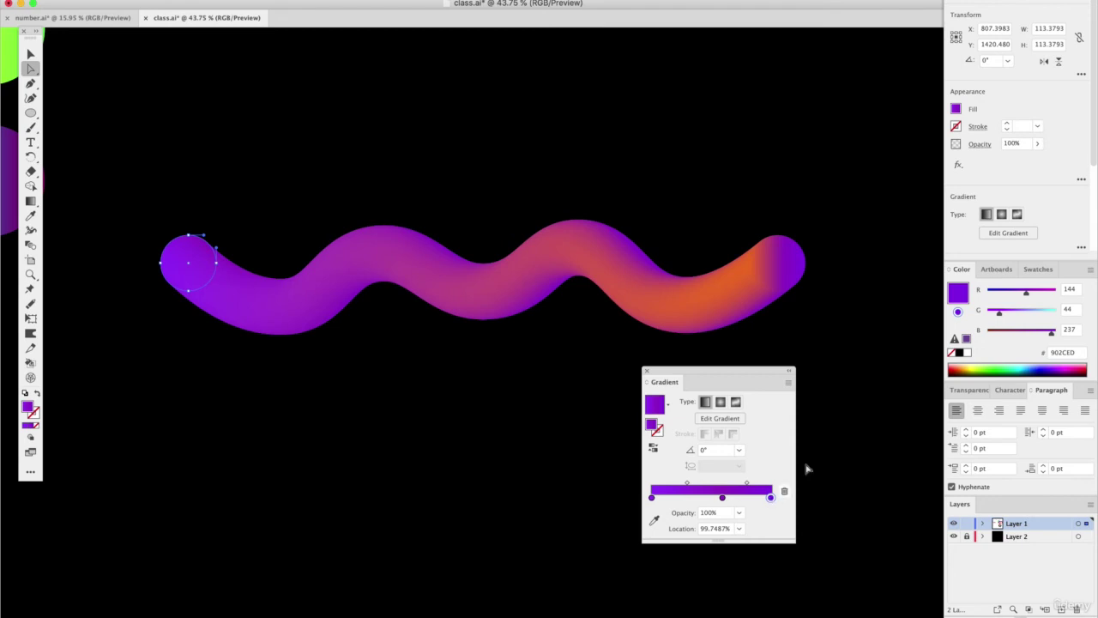
pyautogui.click(984, 366)
pyautogui.click(1038, 374)
pyautogui.moveTo(721, 497); pyautogui.dragTo(716, 528)
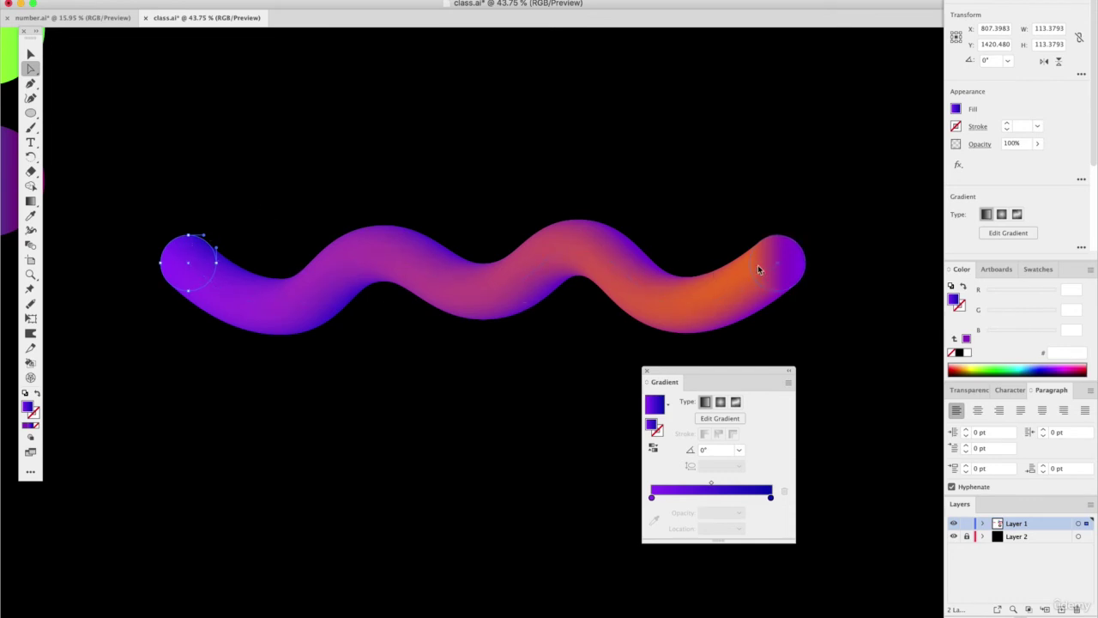
# Give the right end circle a soft orange to magenta gradient, with the purple stop A52CA3
pyautogui.click(798, 247)
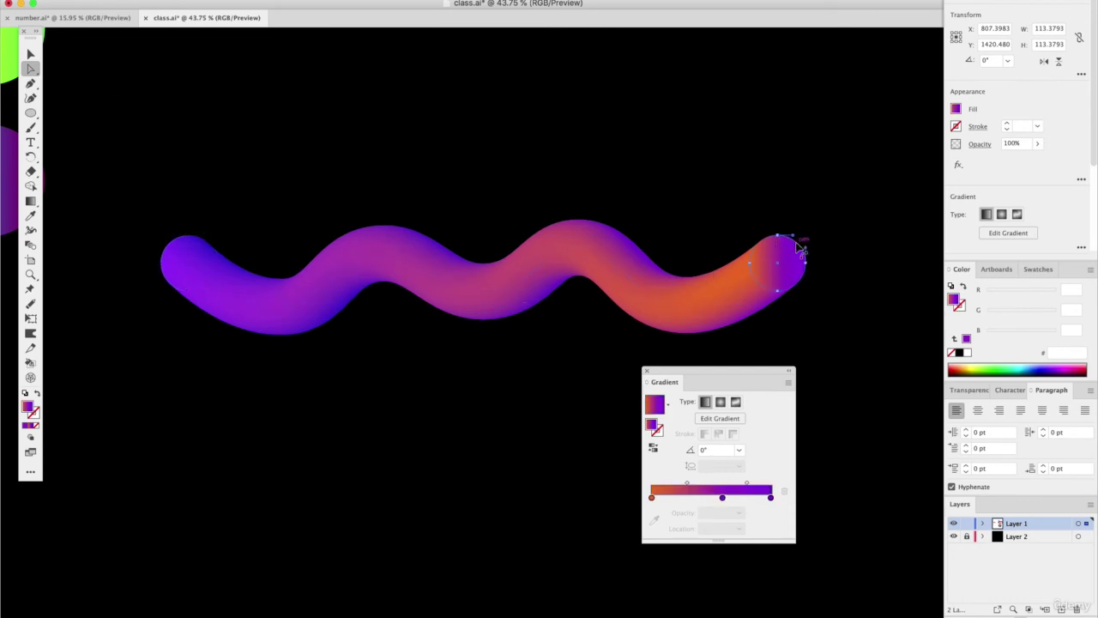
pyautogui.moveTo(722, 498); pyautogui.dragTo(723, 534)
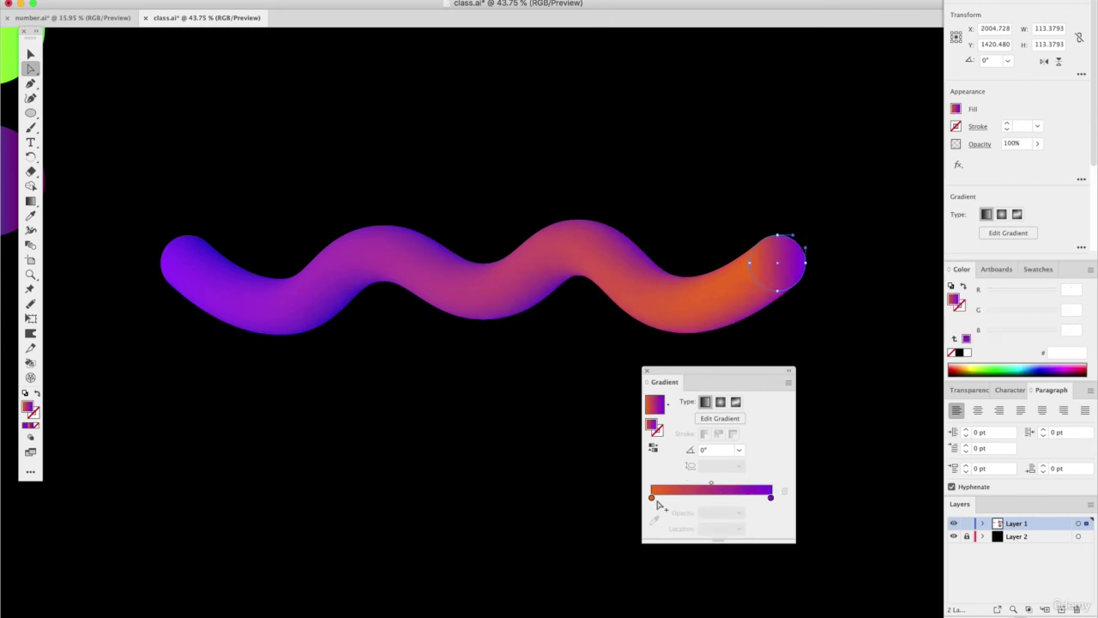
pyautogui.click(652, 498)
pyautogui.click(1038, 314)
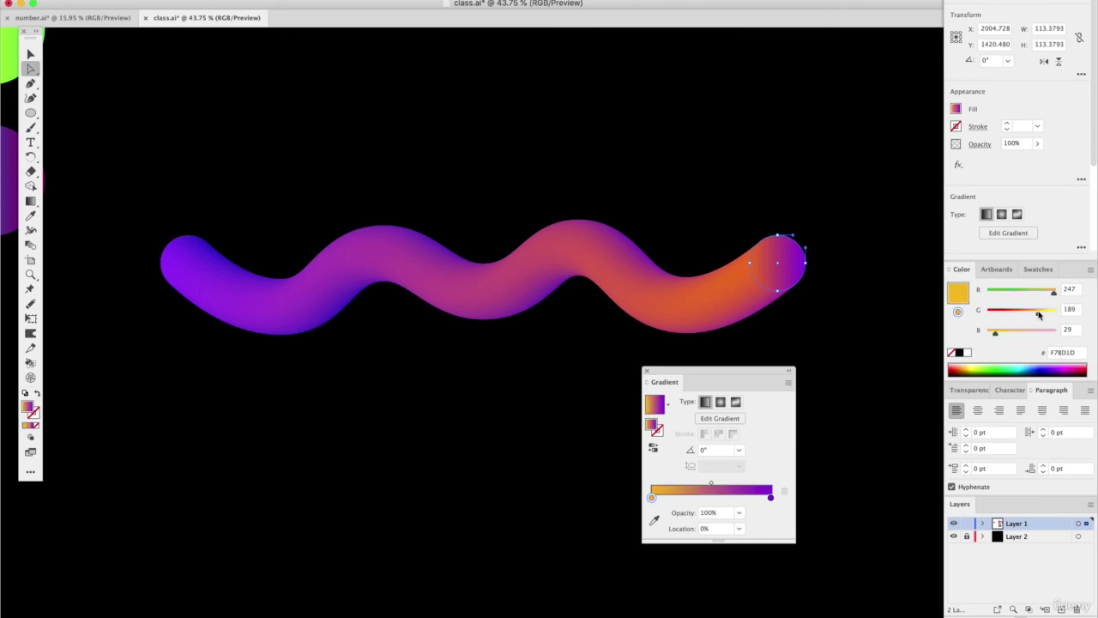
pyautogui.moveTo(1038, 314); pyautogui.dragTo(1002, 330)
pyautogui.click(1011, 333)
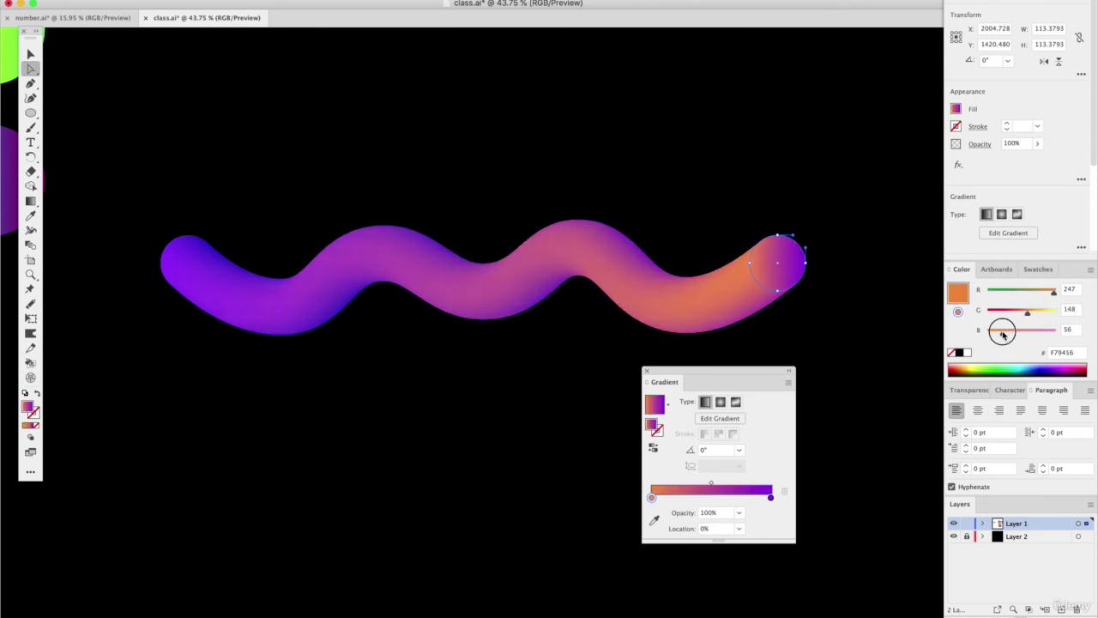
pyautogui.click(770, 499)
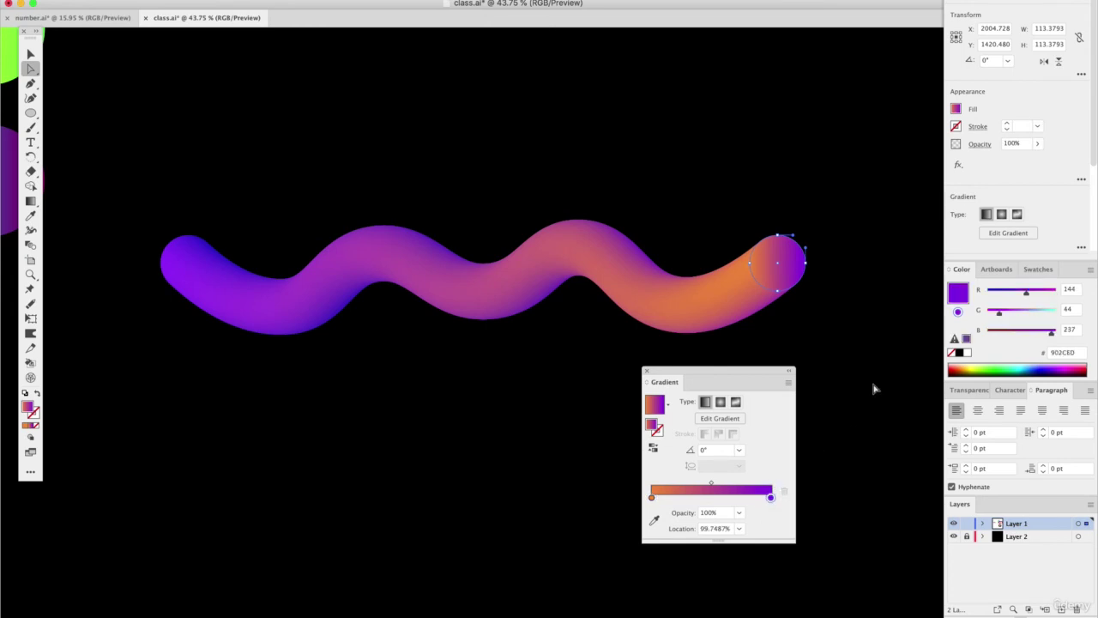
pyautogui.click(1000, 292)
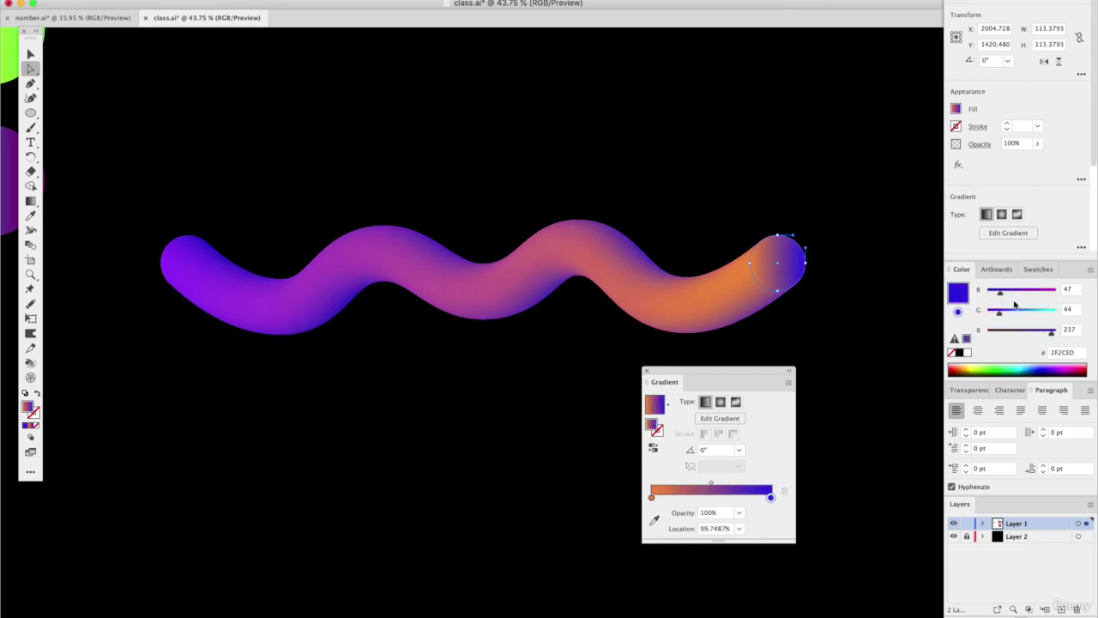
pyautogui.moveTo(1040, 294); pyautogui.dragTo(1032, 294)
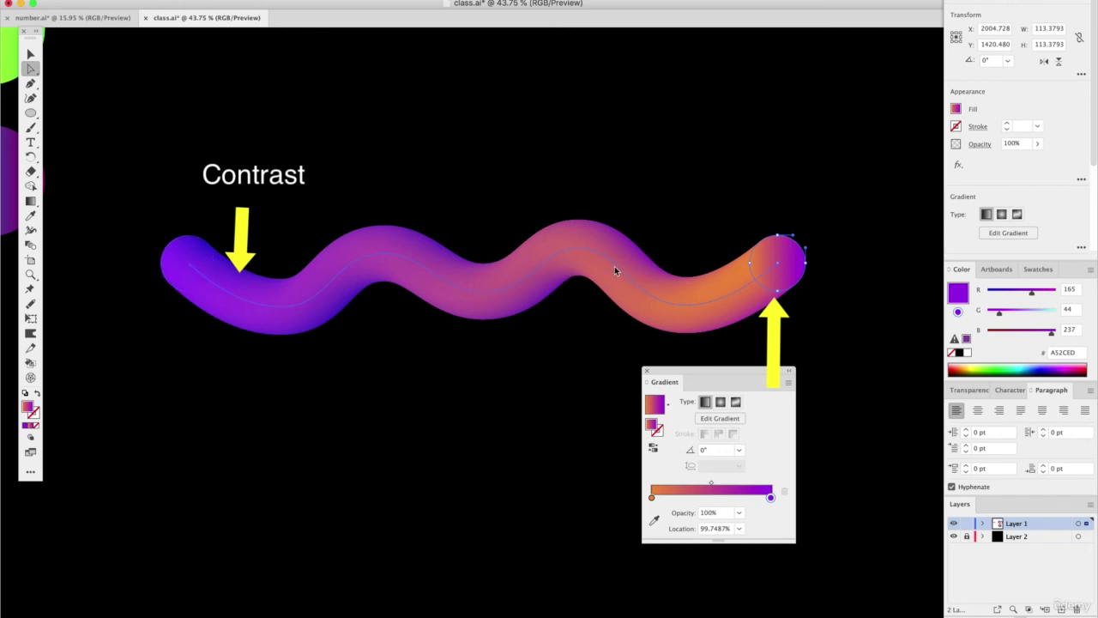
pyautogui.click(1033, 333)
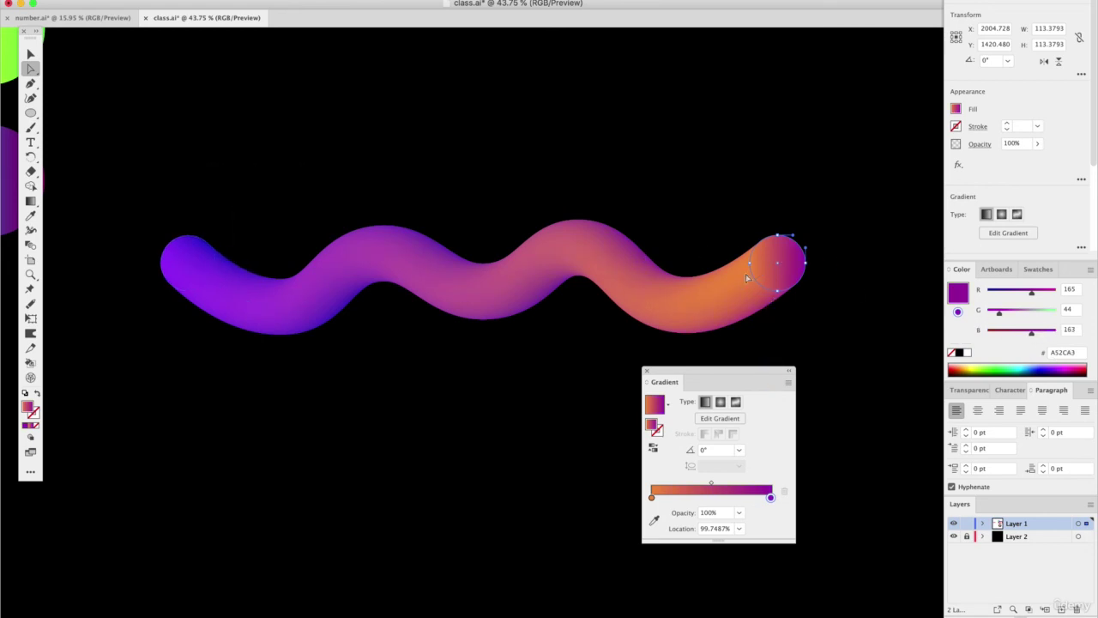
# Move the Gradient panel aside and reposition the wavy gradient tube lower on the canvas
pyautogui.click(31, 54)
pyautogui.moveTo(712, 374)
pyautogui.mouseDown()
pyautogui.moveTo(841, 93)
pyautogui.moveTo(907, 52)
pyautogui.mouseUp()
pyautogui.moveTo(606, 273)
pyautogui.mouseDown()
pyautogui.moveTo(586, 366)
pyautogui.moveTo(613, 300)
pyautogui.moveTo(586, 282)
pyautogui.mouseUp()
pyautogui.click(31, 69)
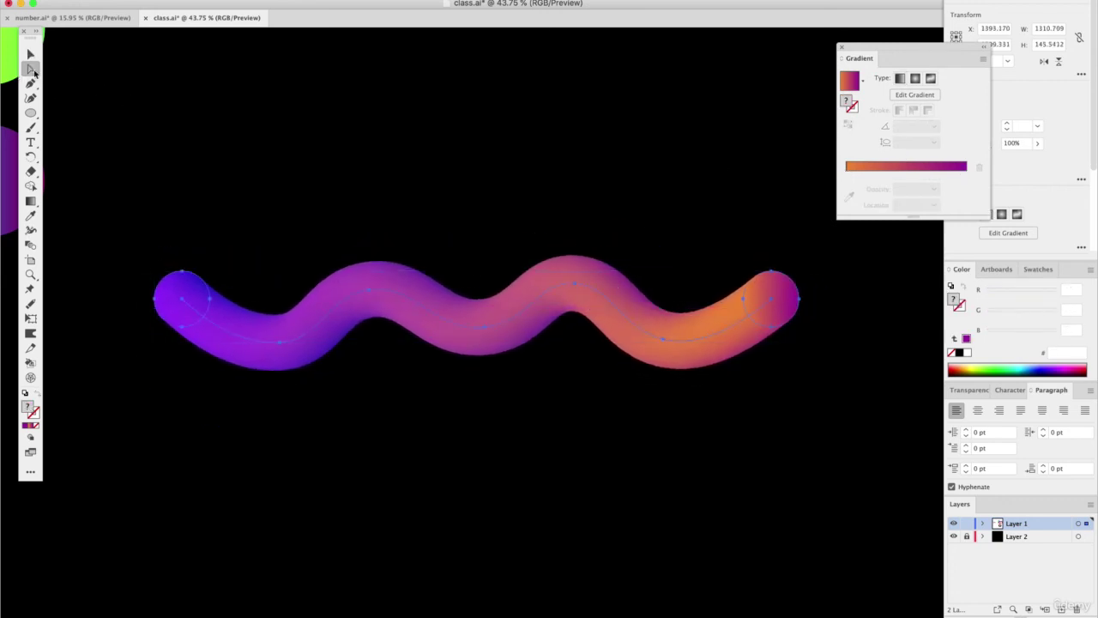
# Drag the spine's anchor points to fold the tube into a compact zigzag W with upturned ends
pyautogui.click(183, 298)
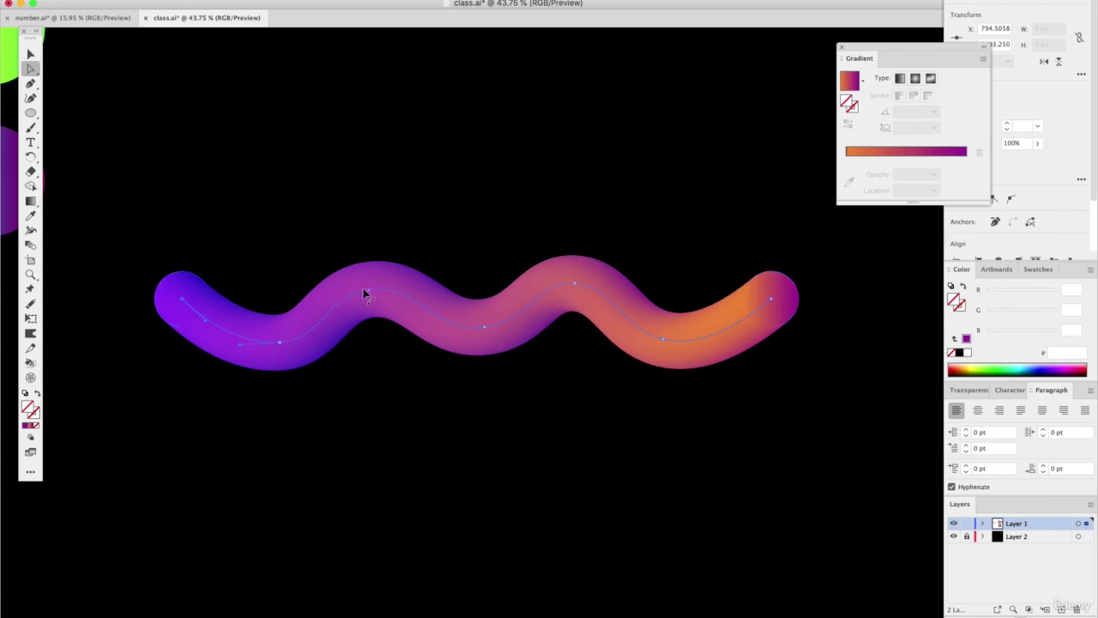
pyautogui.moveTo(370, 294); pyautogui.dragTo(344, 222)
pyautogui.moveTo(485, 331); pyautogui.dragTo(345, 361)
pyautogui.scroll(2, 326, 300)
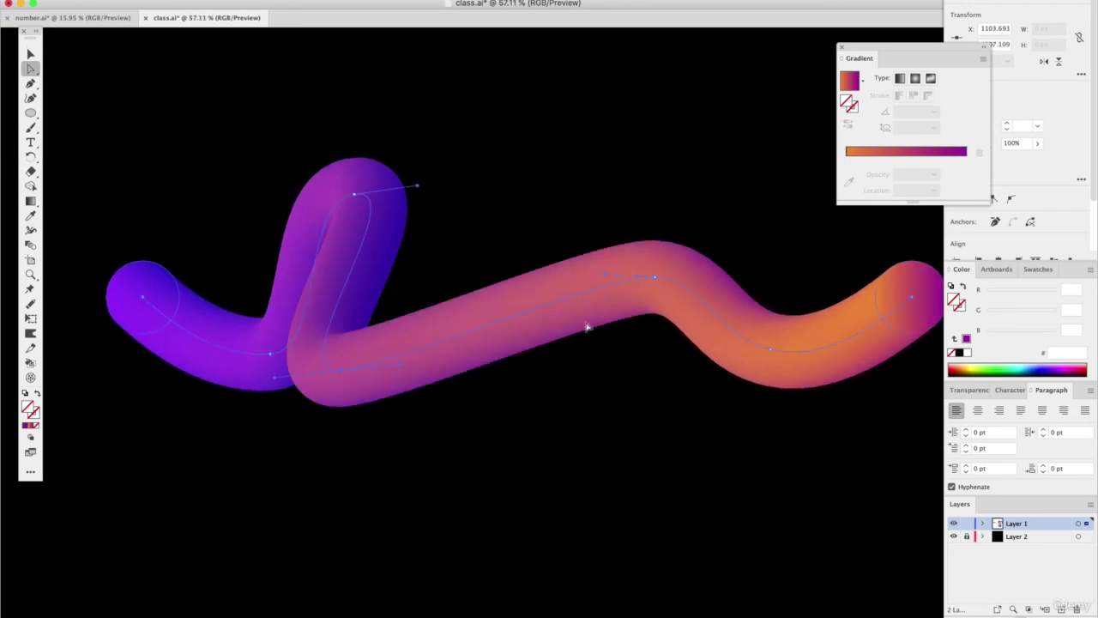
pyautogui.moveTo(652, 276); pyautogui.dragTo(418, 252)
pyautogui.moveTo(781, 348); pyautogui.dragTo(446, 409)
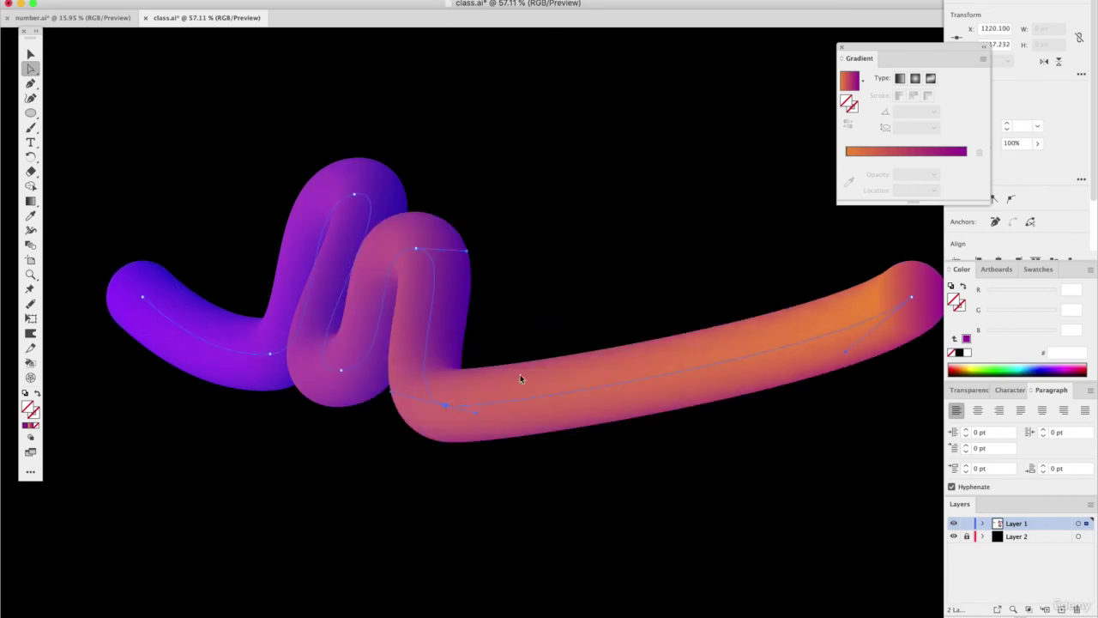
pyautogui.moveTo(912, 300); pyautogui.dragTo(544, 279)
pyautogui.moveTo(144, 296); pyautogui.dragTo(281, 229)
pyautogui.moveTo(238, 261)
pyautogui.mouseDown()
pyautogui.moveTo(226, 276)
pyautogui.moveTo(245, 245)
pyautogui.mouseUp()
pyautogui.click(240, 112)
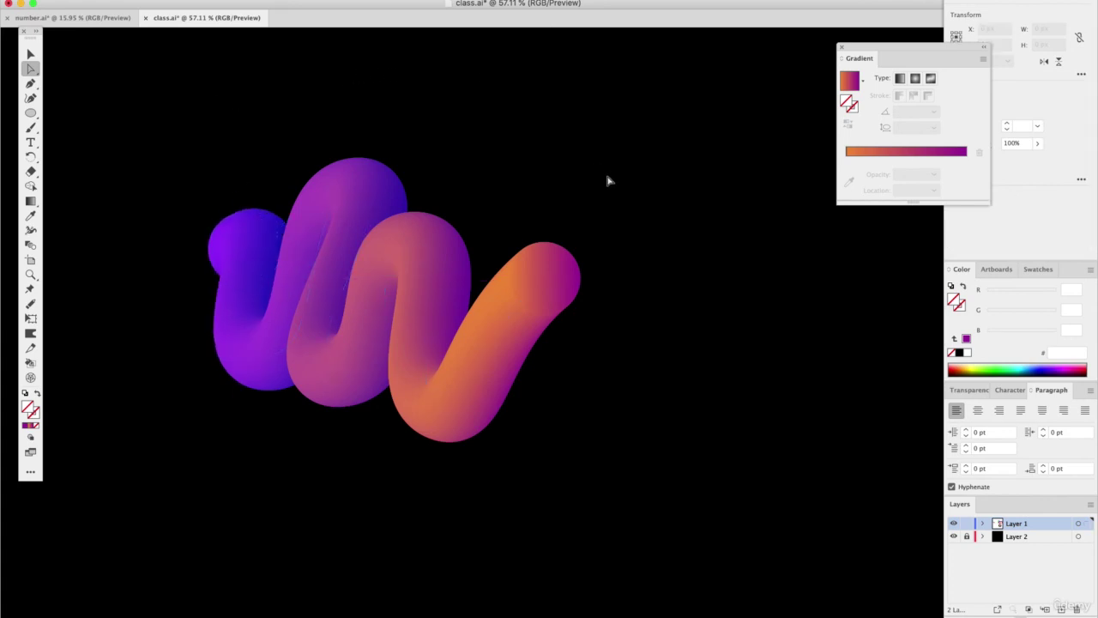